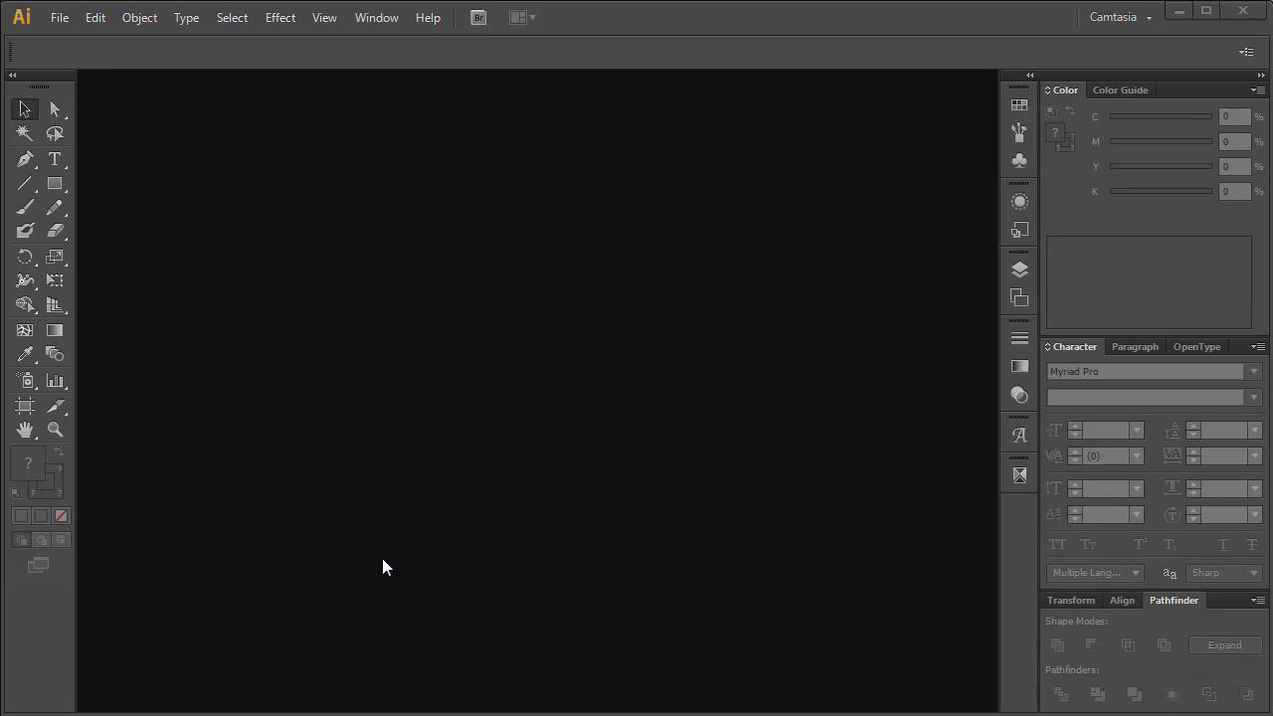
Step: Start a new document and set its width to 18 in
{"action": "left_click", "coordinate": [67, 24]}
{"action": "left_click", "coordinate": [75, 40]}
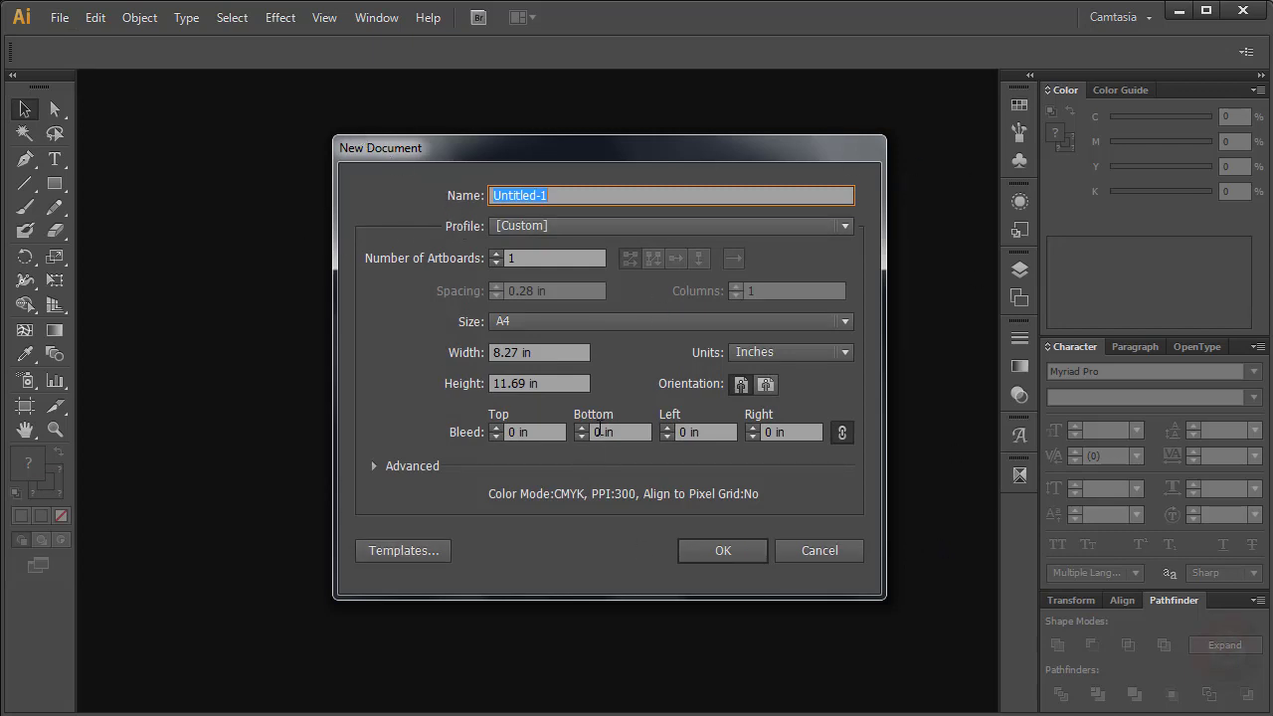
{"action": "left_click", "coordinate": [569, 353]}
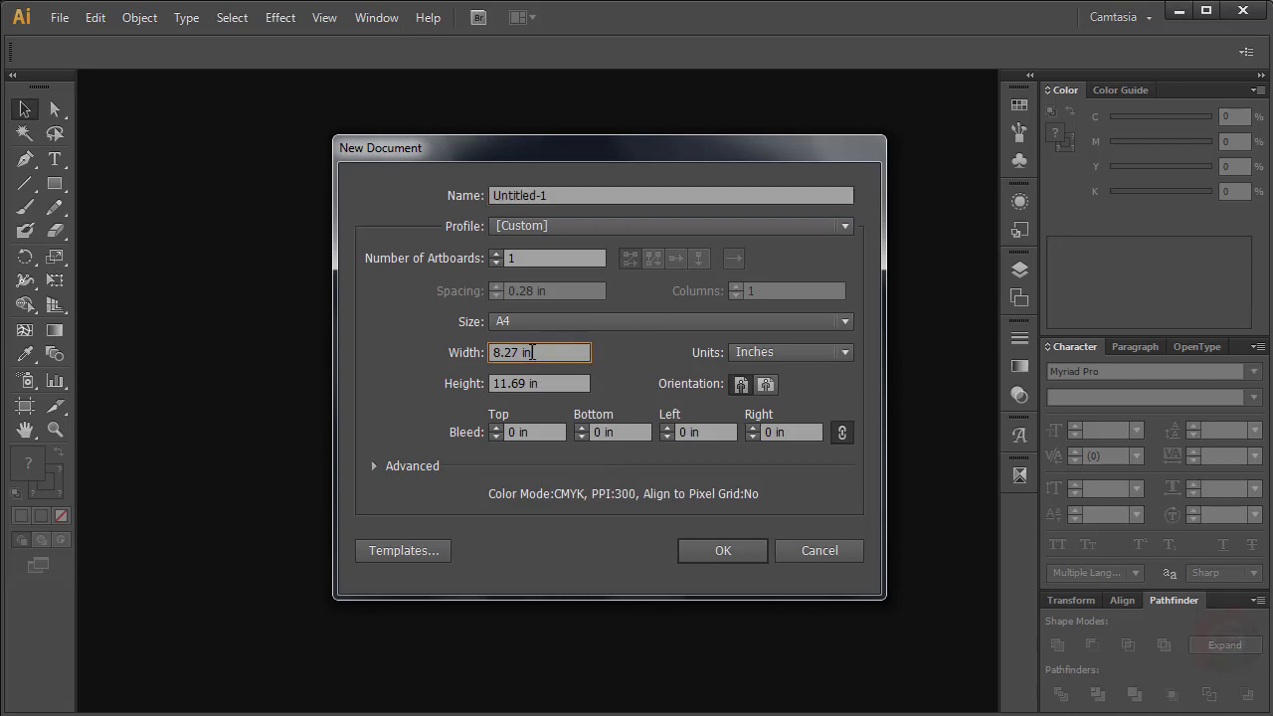
{"action": "left_click_drag", "start_coordinate": [532, 352], "coordinate": [474, 350]}
{"action": "left_click", "coordinate": [548, 383]}
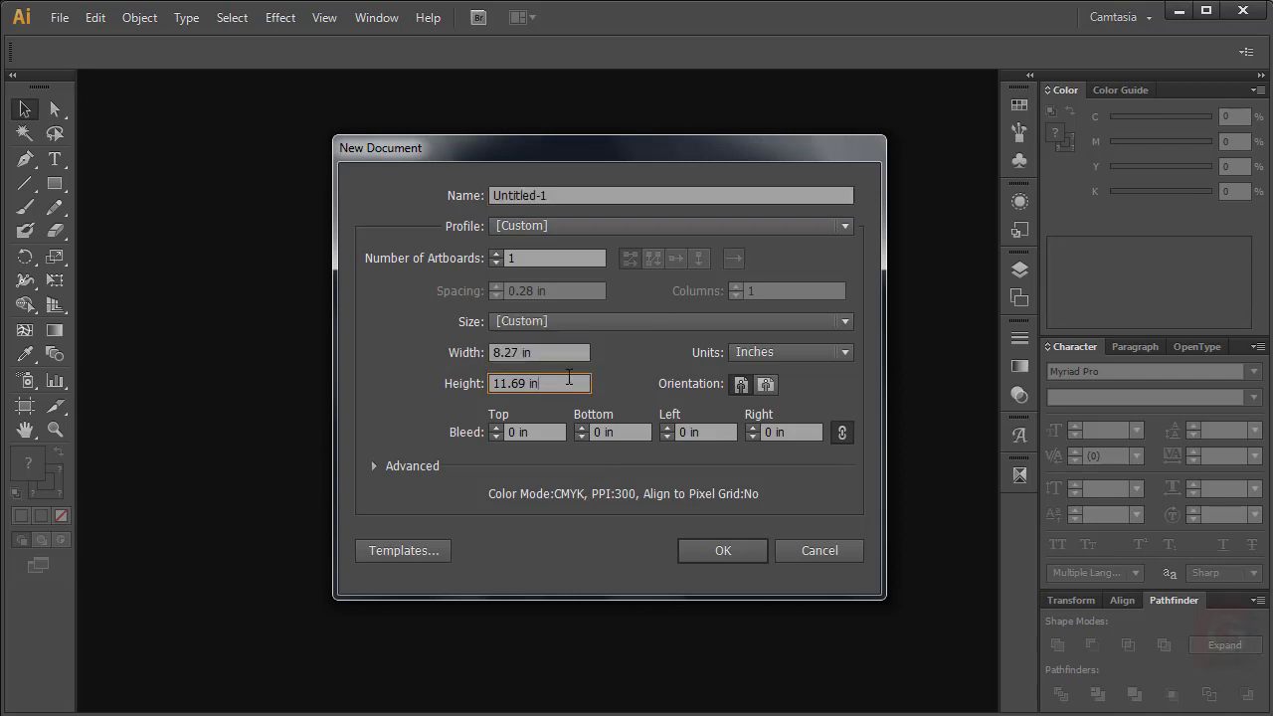
{"action": "left_click", "coordinate": [568, 353]}
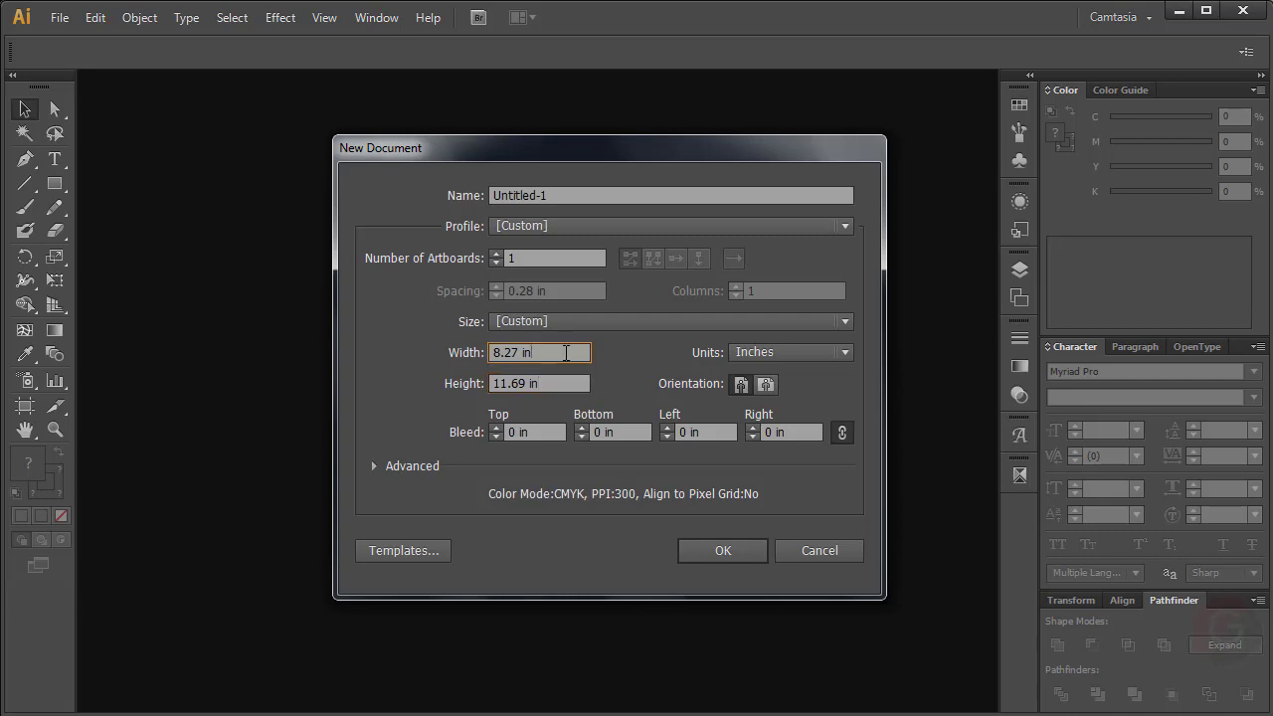
{"action": "left_click_drag", "start_coordinate": [561, 352], "coordinate": [478, 344]}
{"action": "type", "text": "1"}
{"action": "type", "text": "8"}
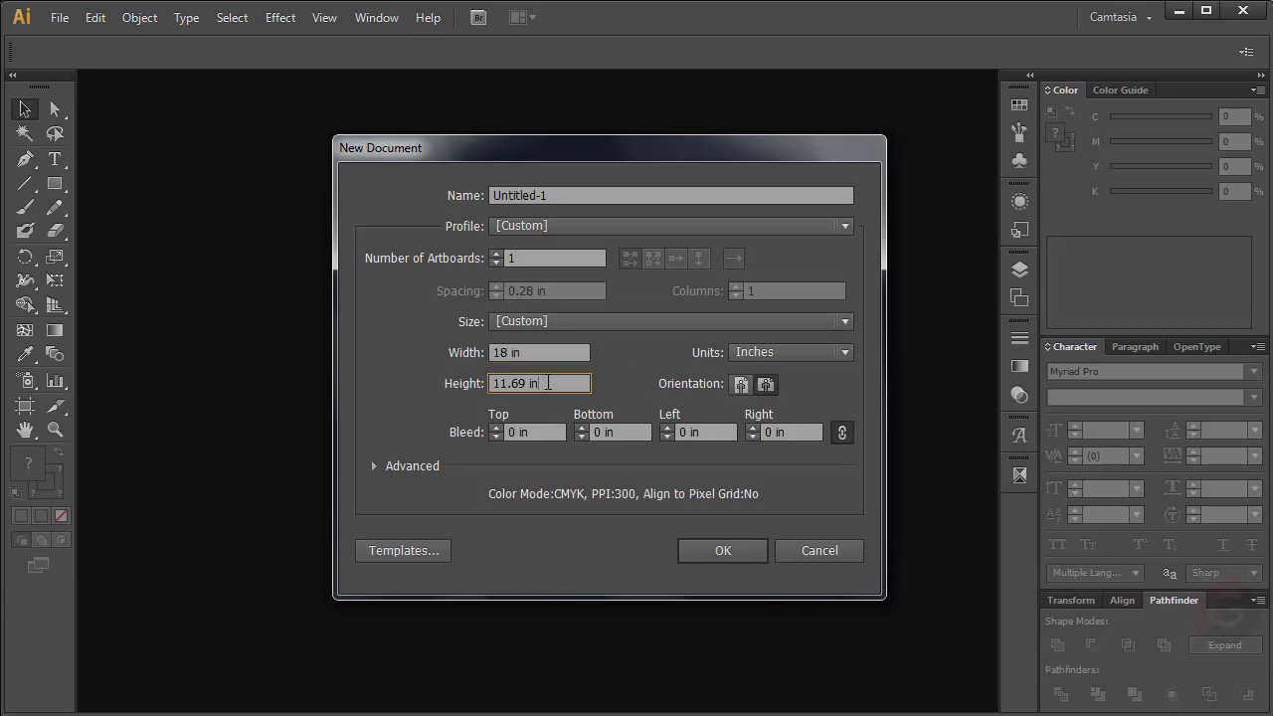
Step: Set the height to 23 in, name it 'Love Poster', and create the document
{"action": "left_click_drag", "start_coordinate": [557, 382], "coordinate": [477, 384]}
{"action": "left_click_drag", "start_coordinate": [554, 385], "coordinate": [483, 381]}
{"action": "type", "text": "2"}
{"action": "type", "text": "3"}
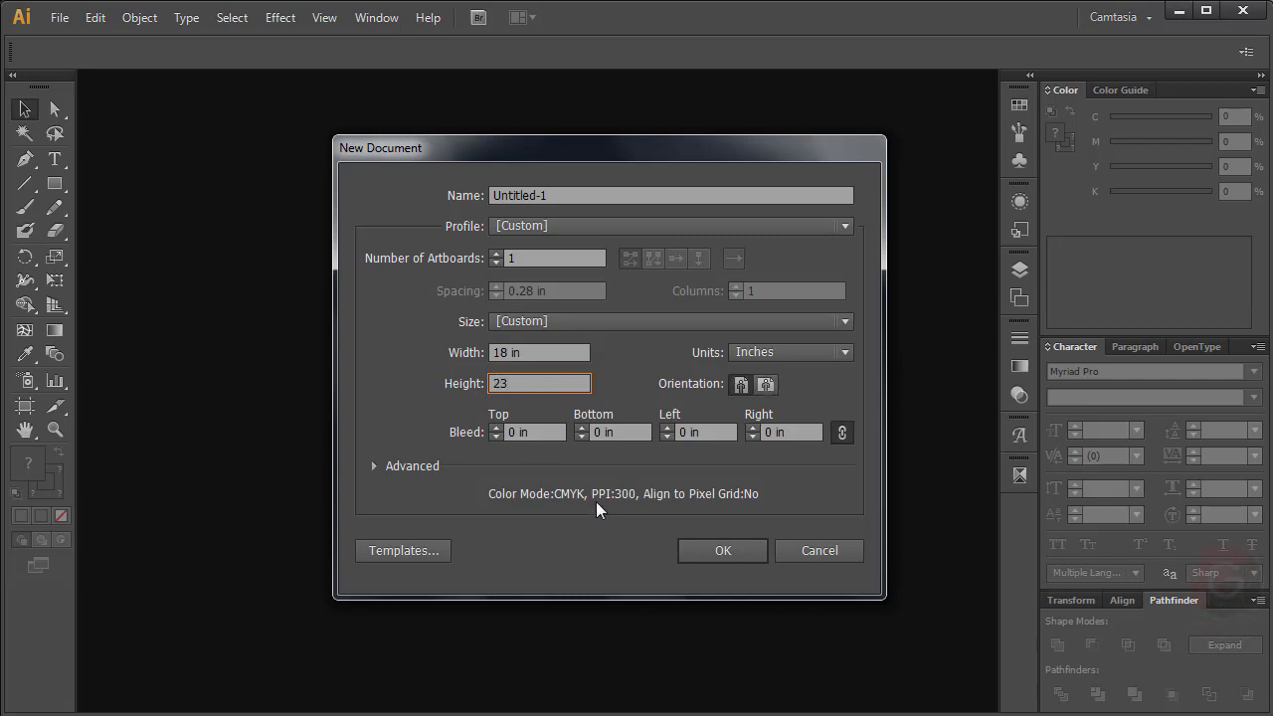
{"action": "left_click", "coordinate": [568, 195]}
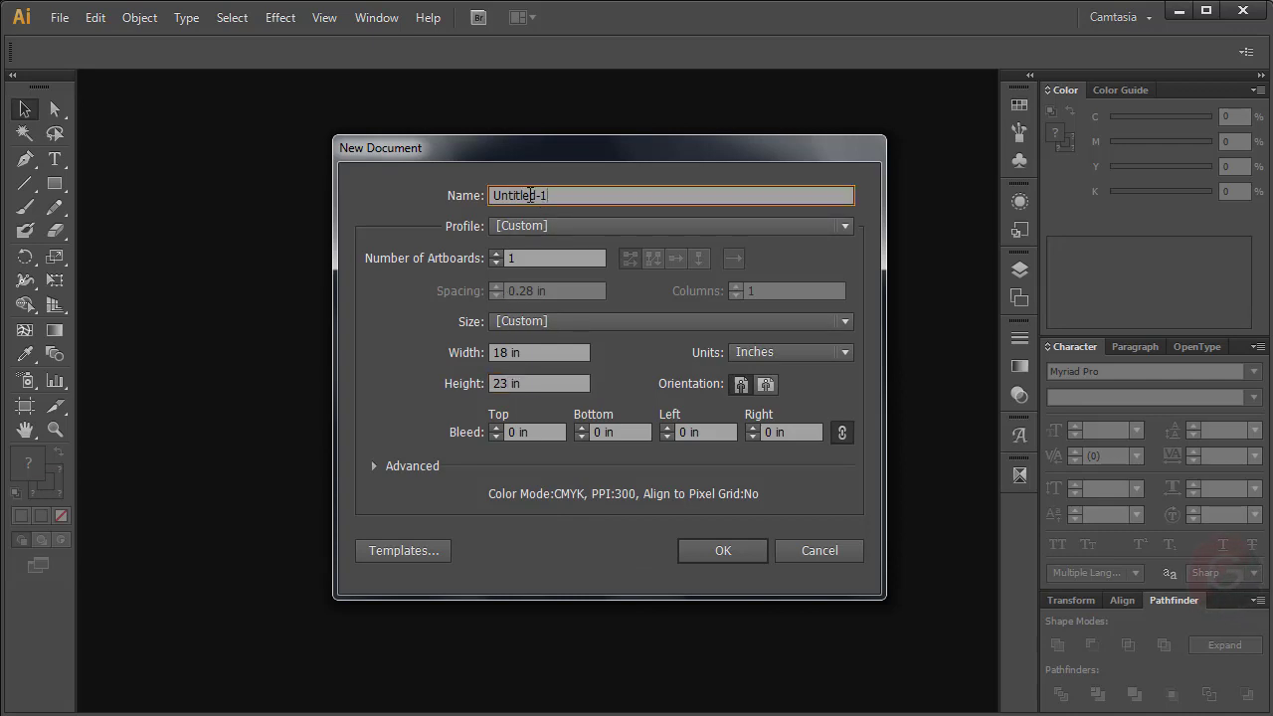
{"action": "double_click", "coordinate": [530, 194]}
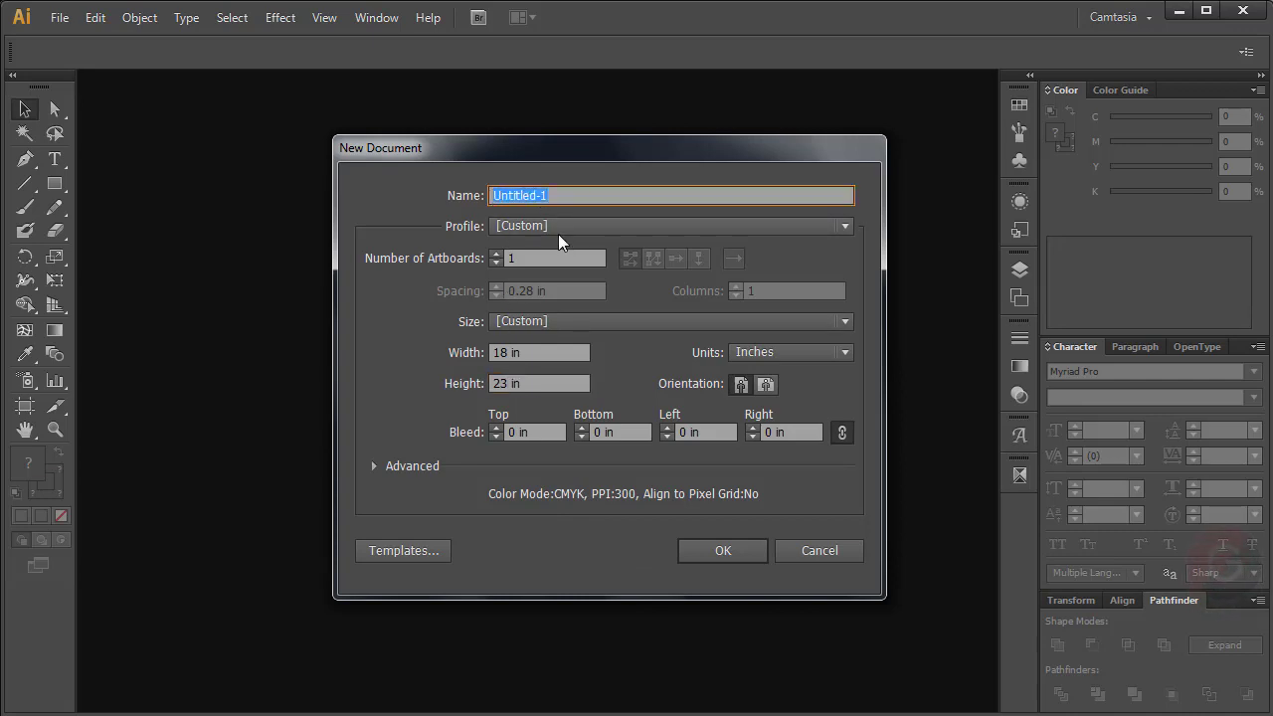
{"action": "type", "text": "Lo"}
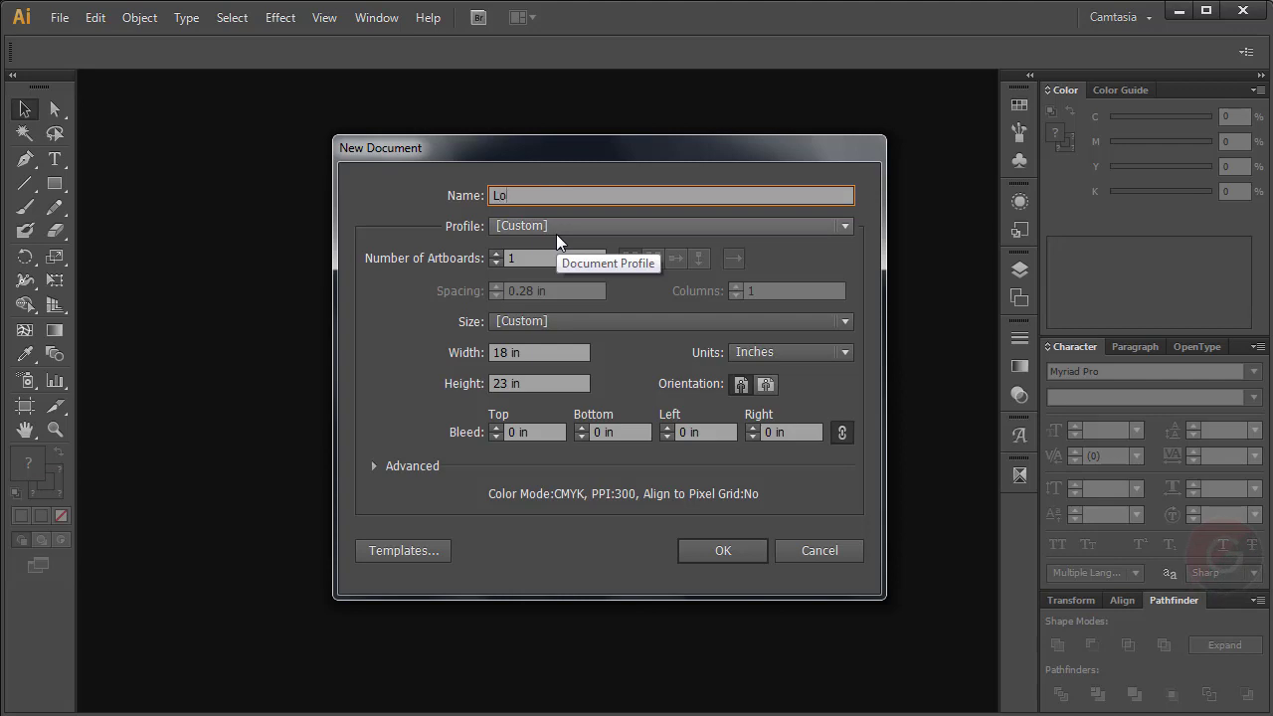
{"action": "type", "text": "ve Poster"}
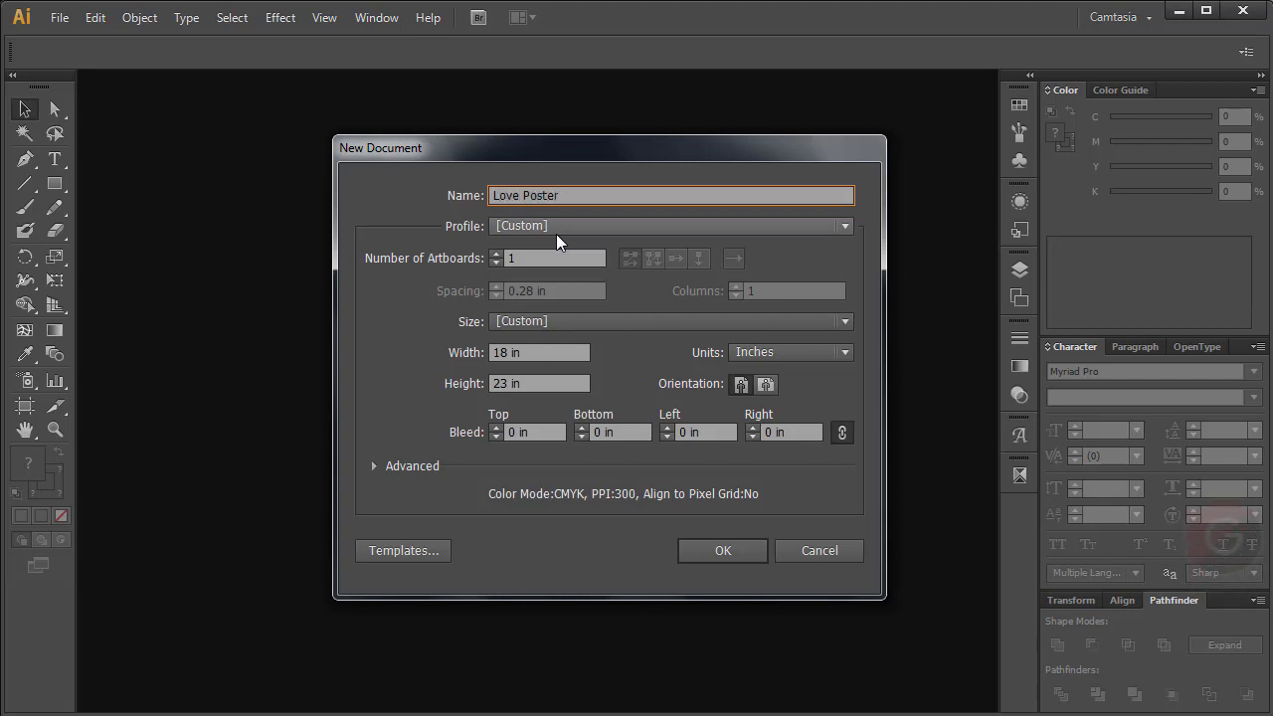
{"action": "left_click", "coordinate": [731, 556]}
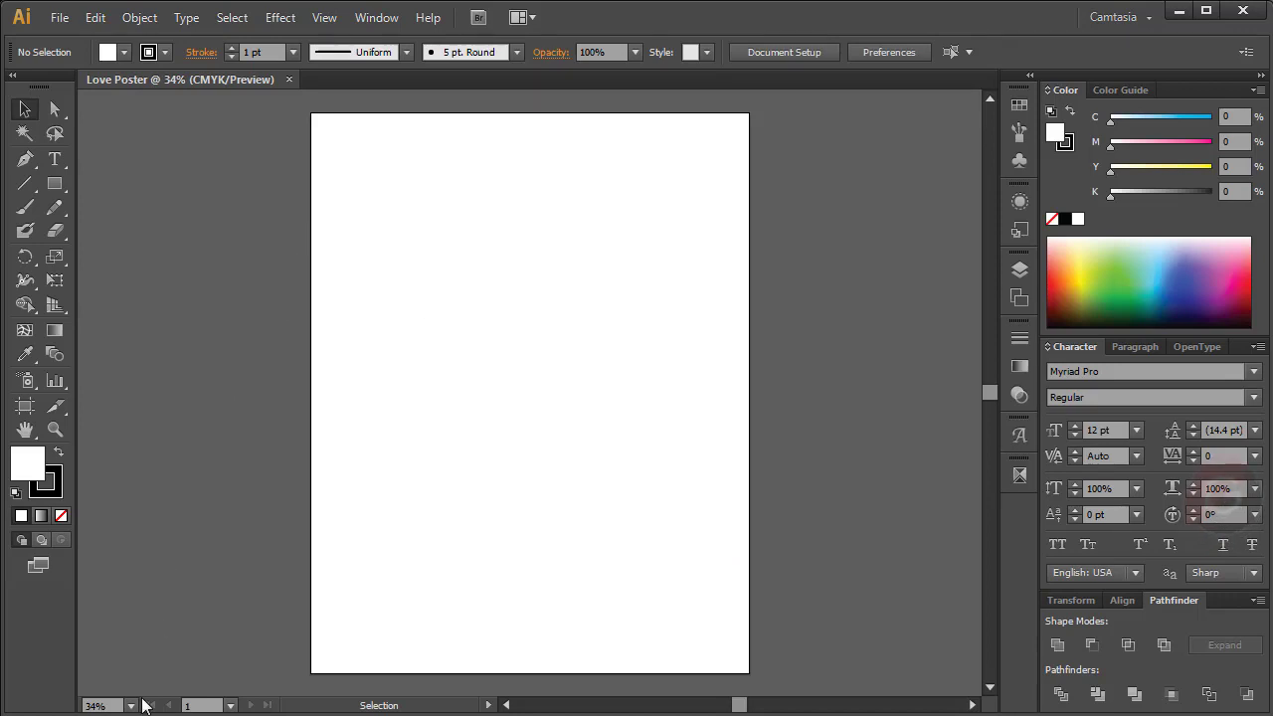
Step: Zoom to Fit On Screen so the whole artboard is visible
{"action": "left_click", "coordinate": [131, 705]}
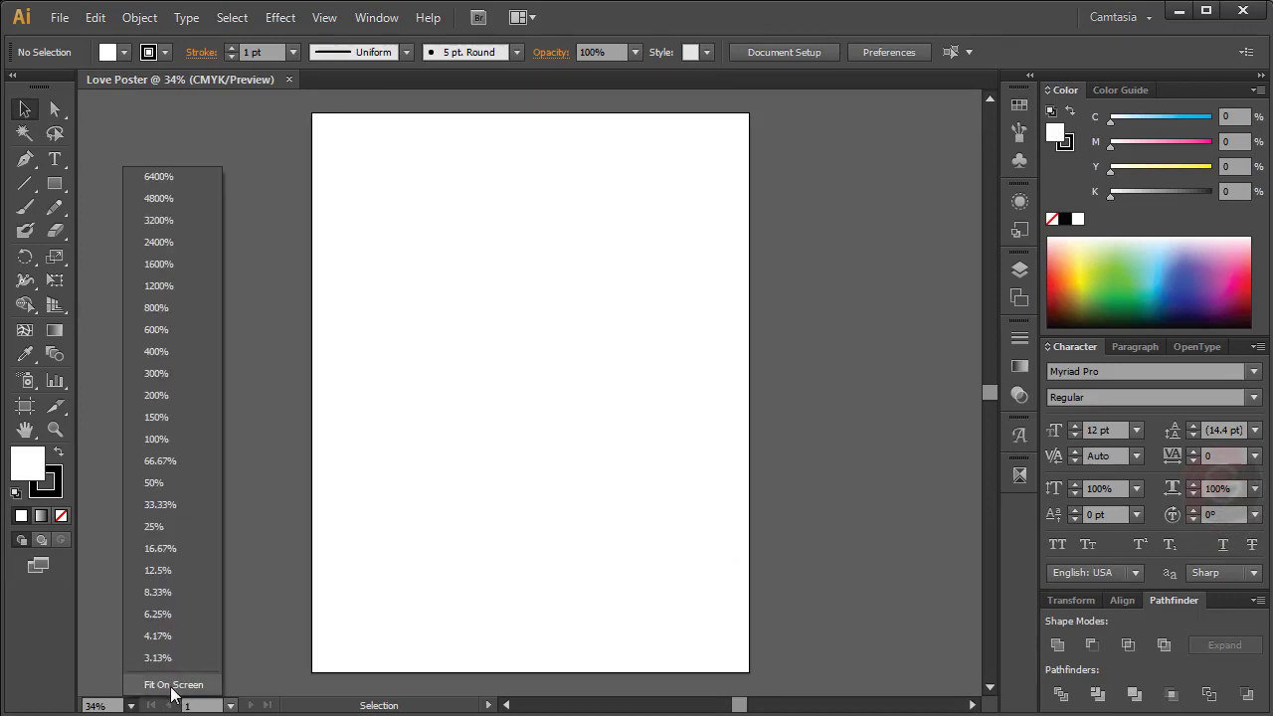
{"action": "left_click", "coordinate": [167, 684]}
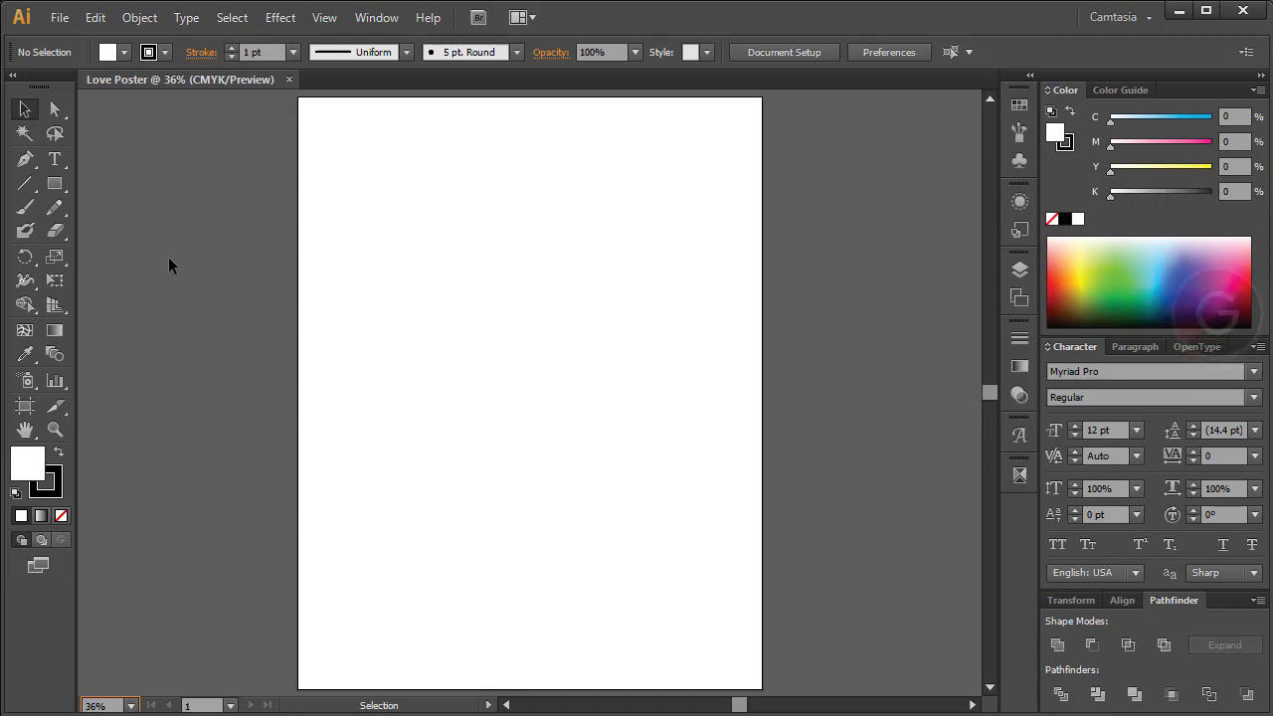
Step: Create a rectangle exactly 17 in wide and 22 in high
{"action": "left_click", "coordinate": [55, 188]}
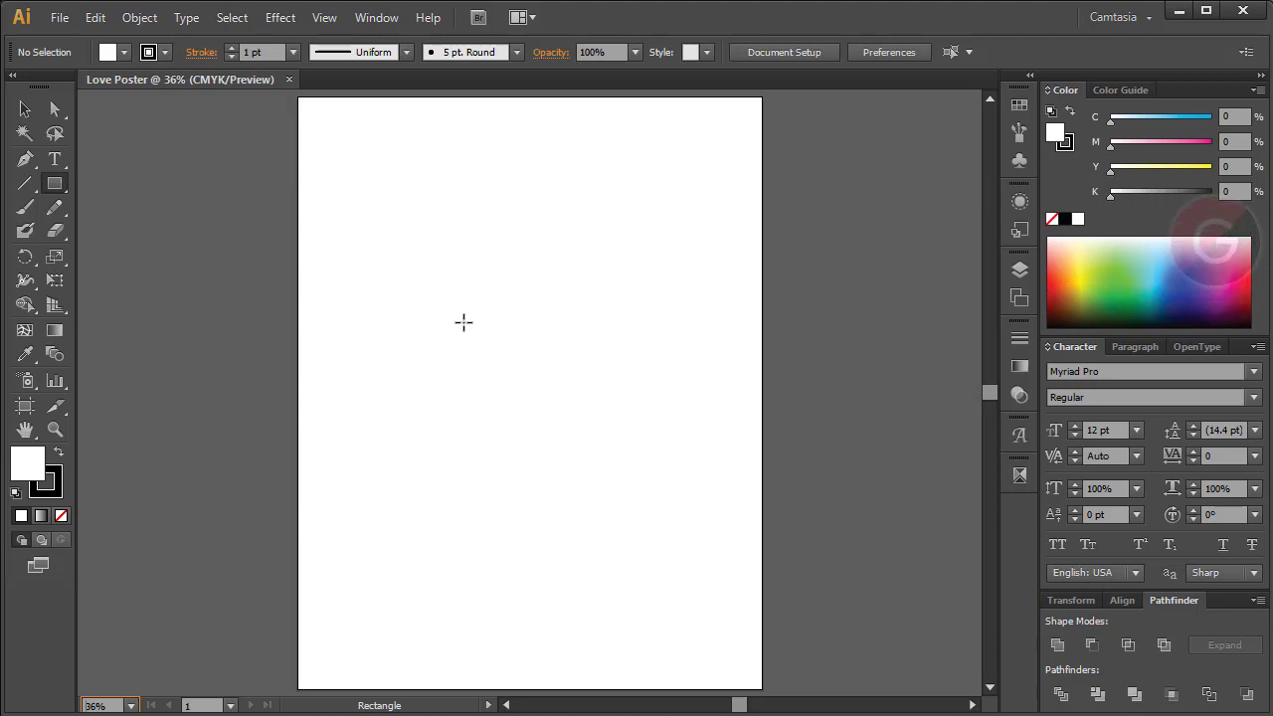
{"action": "left_click", "coordinate": [464, 321]}
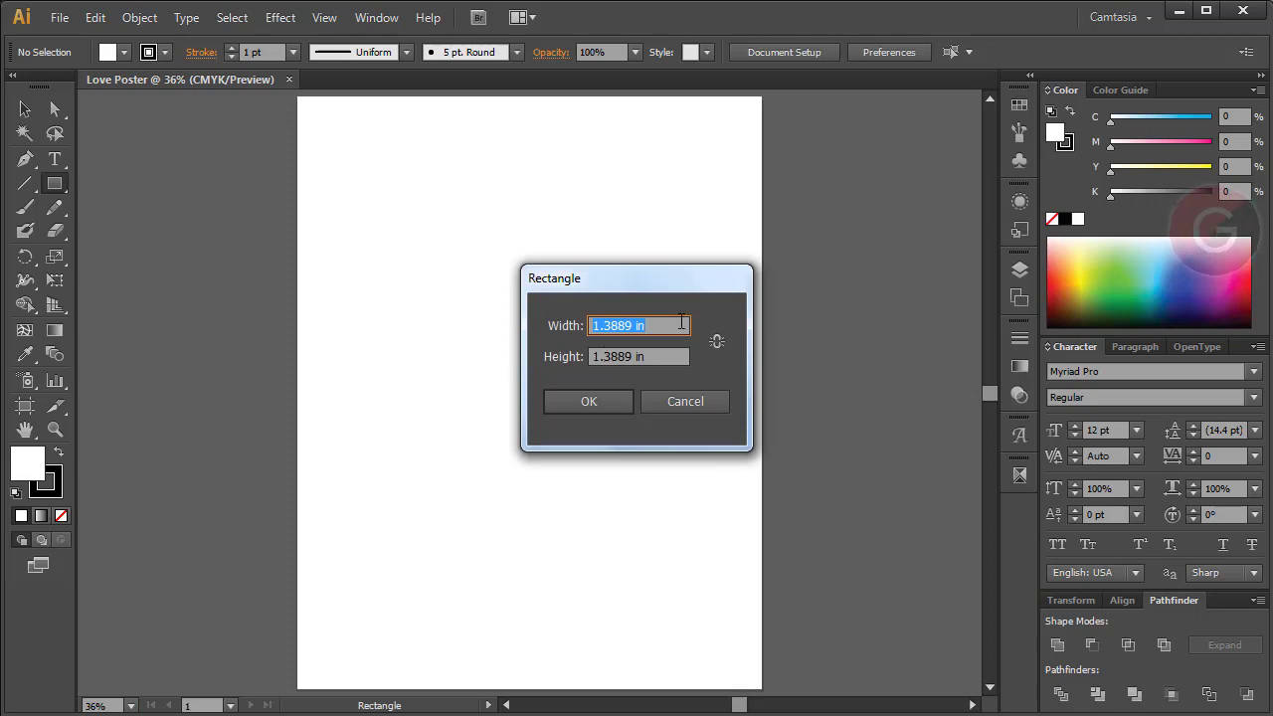
{"action": "type", "text": "17"}
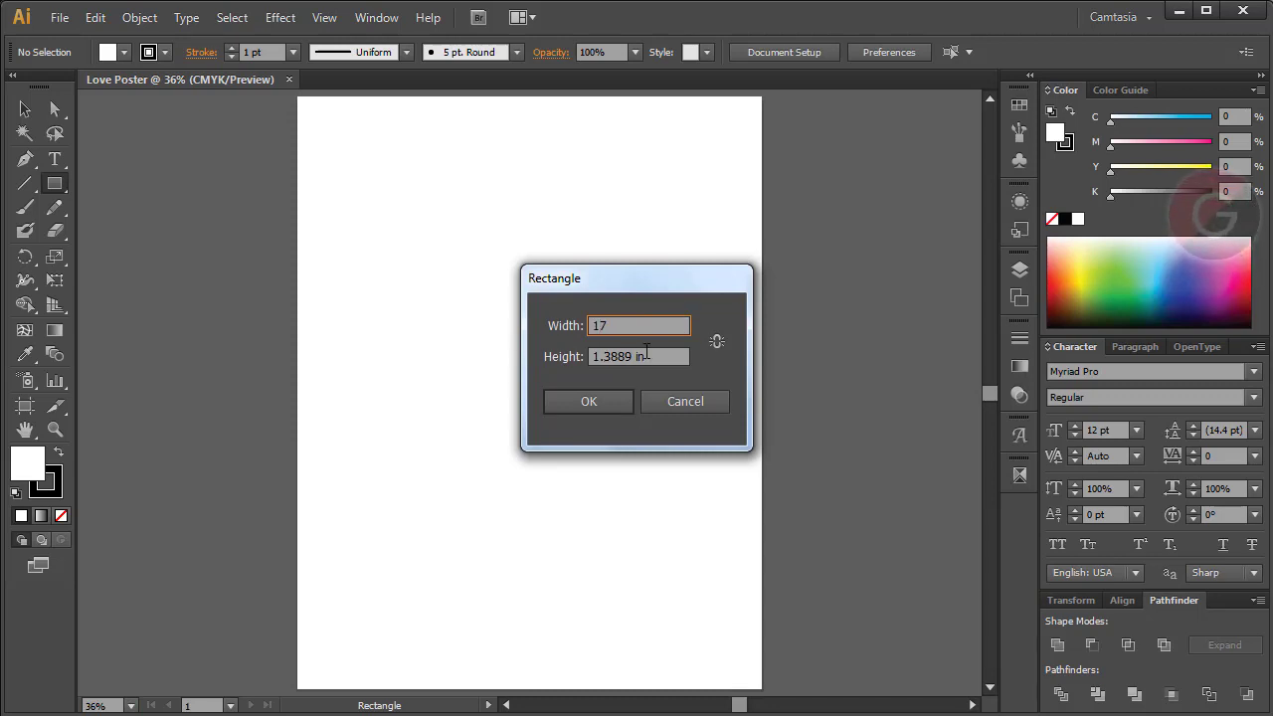
{"action": "key", "text": "Tab"}
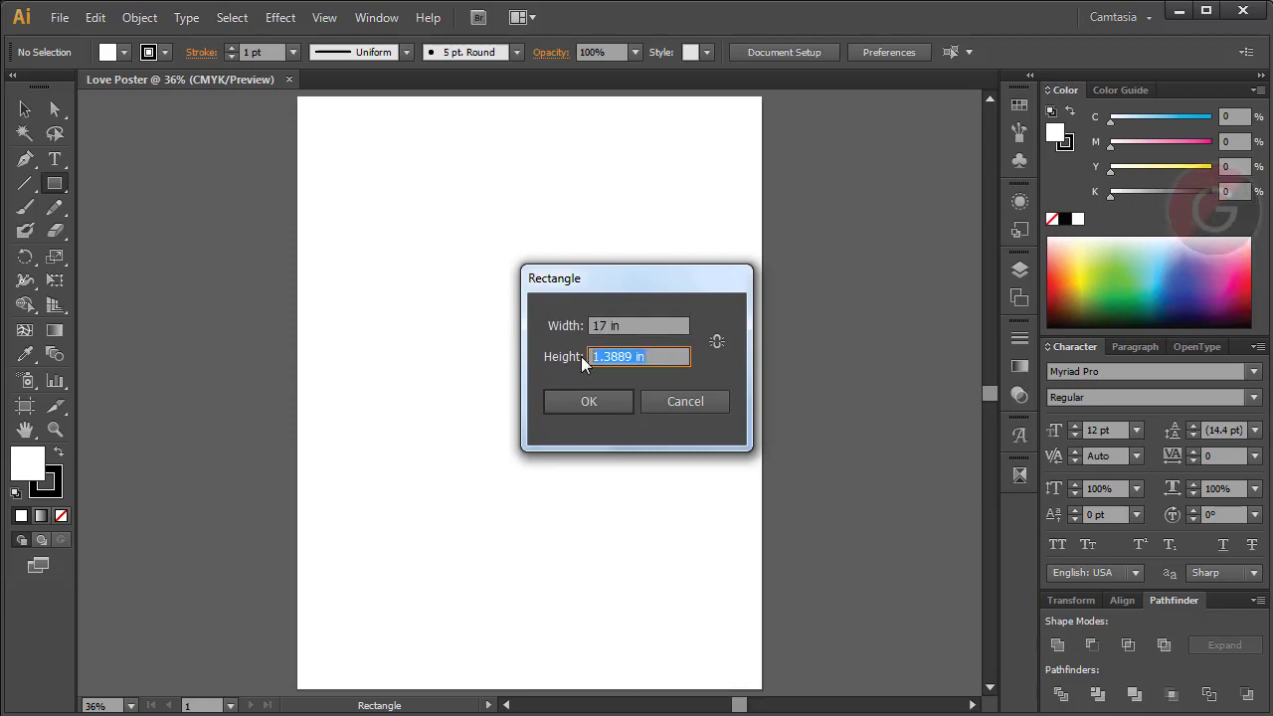
{"action": "type", "text": "22"}
{"action": "left_click", "coordinate": [626, 327]}
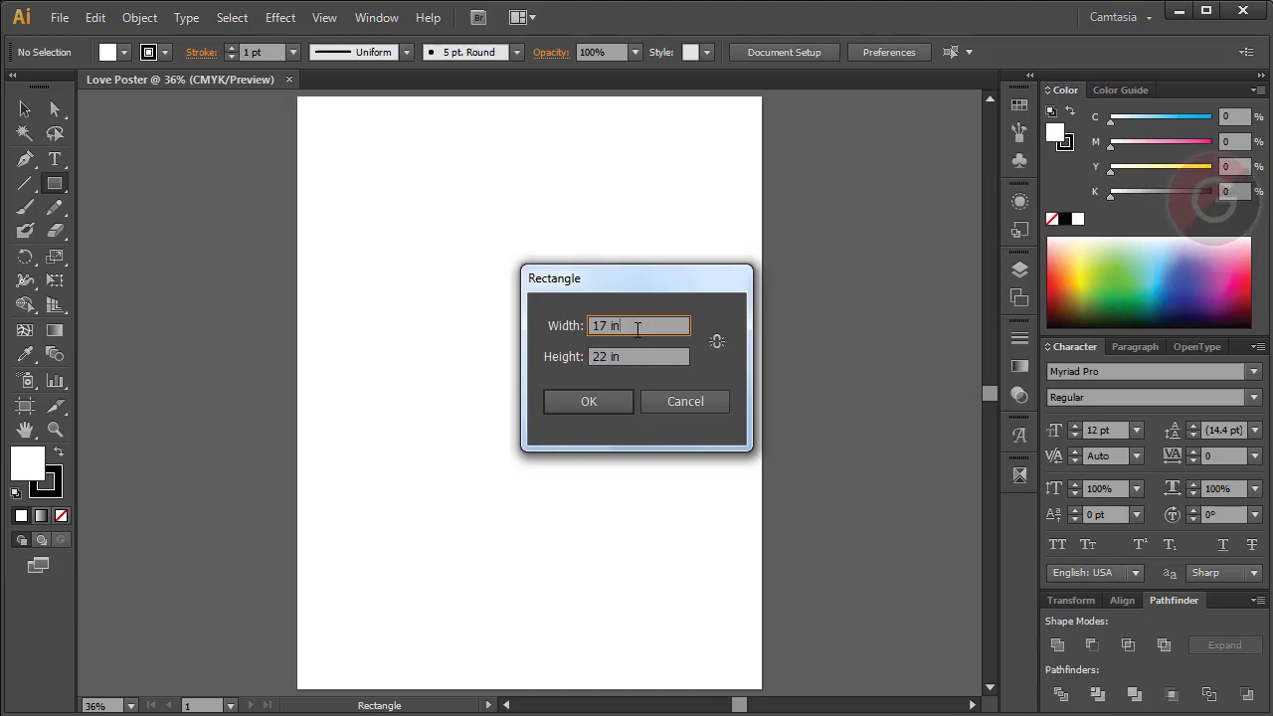
{"action": "double_click", "coordinate": [629, 326]}
{"action": "double_click", "coordinate": [615, 358]}
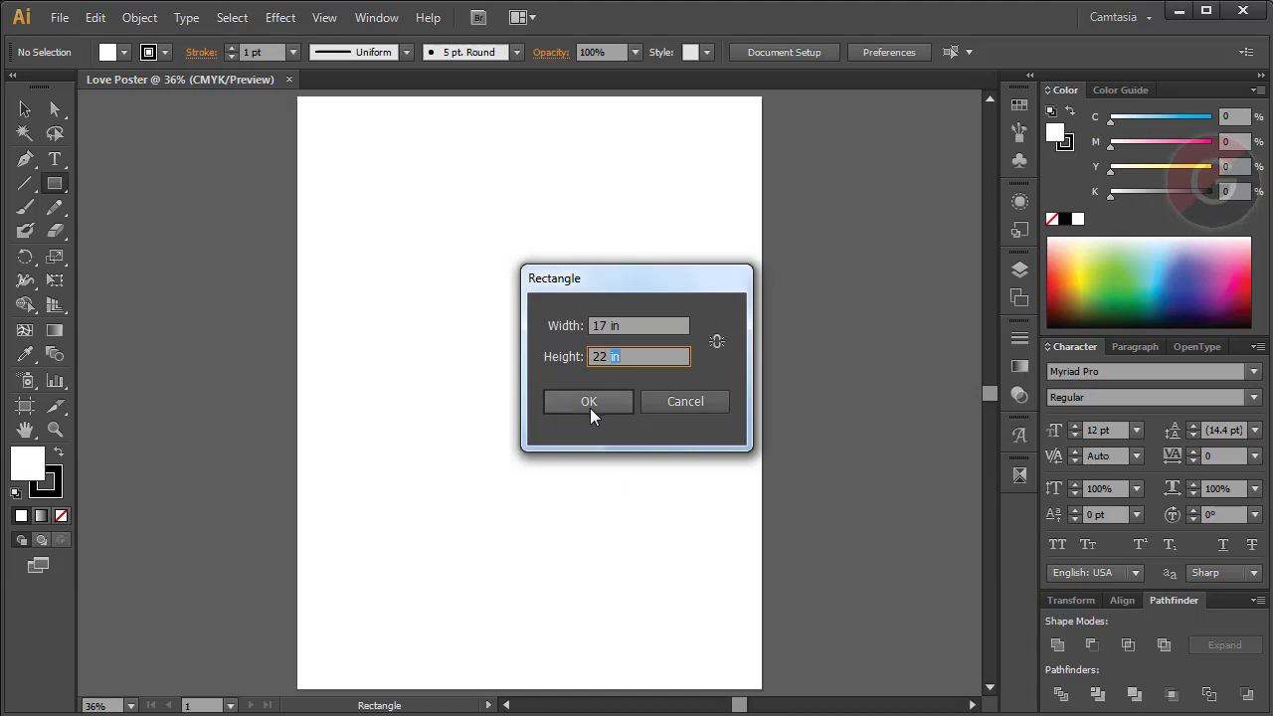
{"action": "left_click", "coordinate": [587, 403]}
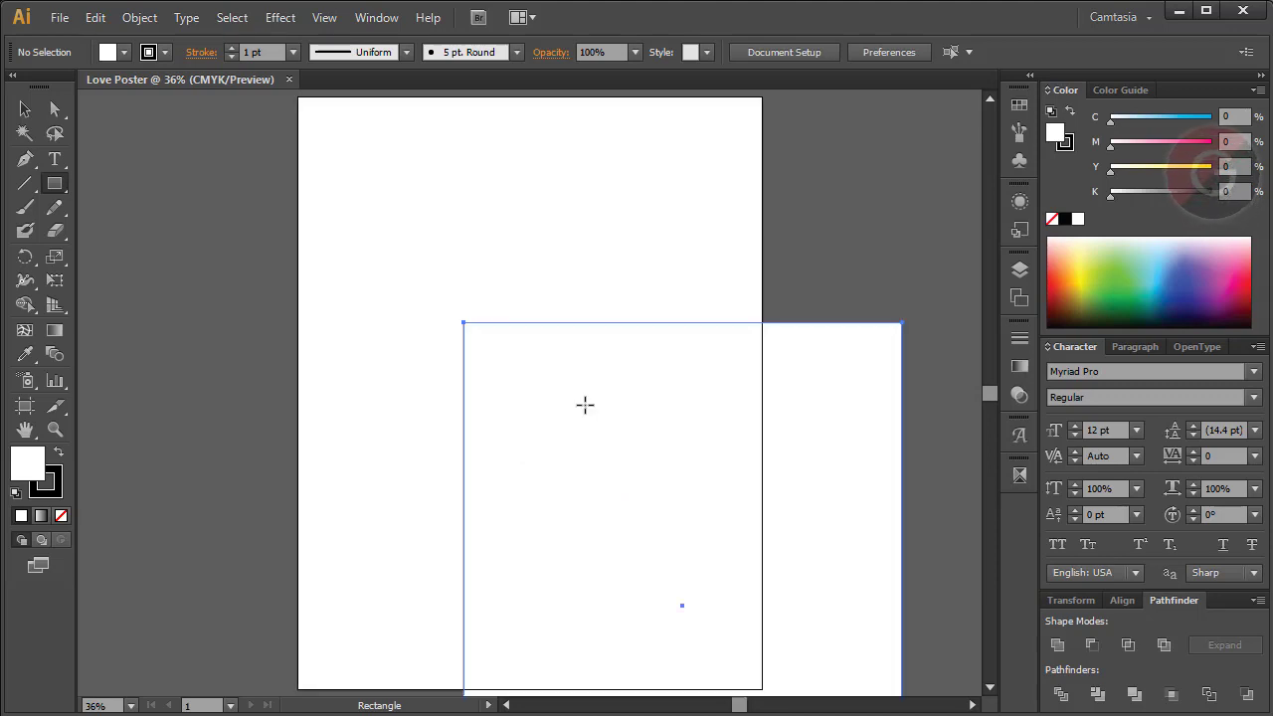
Step: Move the rectangle onto the artboard and fill it peach (C0 M13 Y23 K0)
{"action": "left_click", "coordinate": [25, 109]}
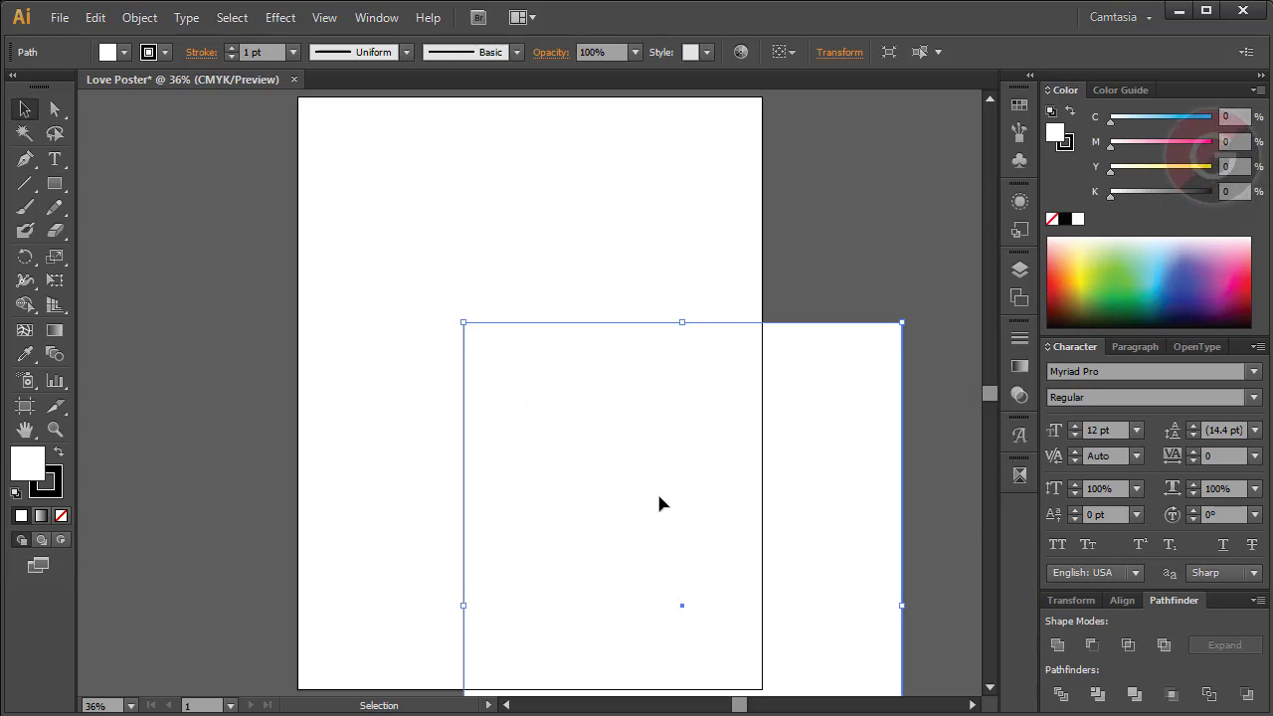
{"action": "mouse_move", "coordinate": [659, 504]}
{"action": "left_mouse_down"}
{"action": "mouse_move", "coordinate": [526, 295]}
{"action": "mouse_move", "coordinate": [508, 297]}
{"action": "left_mouse_up"}
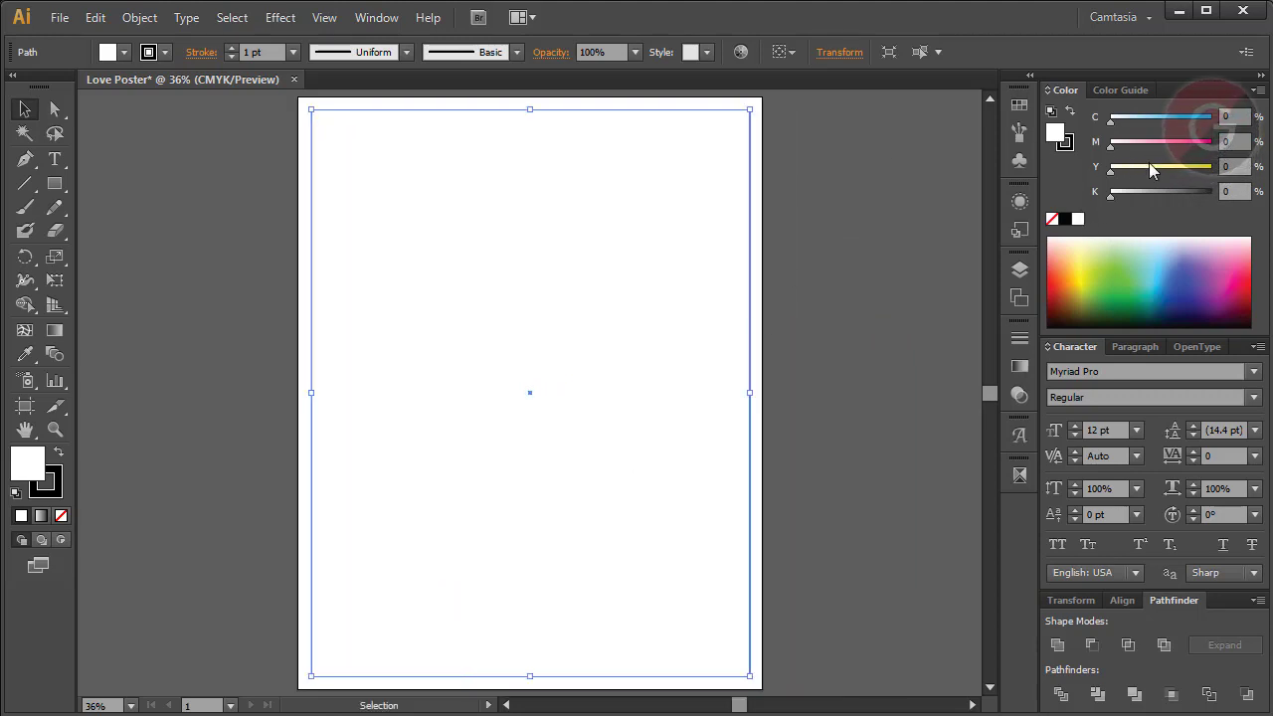
{"action": "left_click_drag", "start_coordinate": [1125, 167], "coordinate": [1134, 169]}
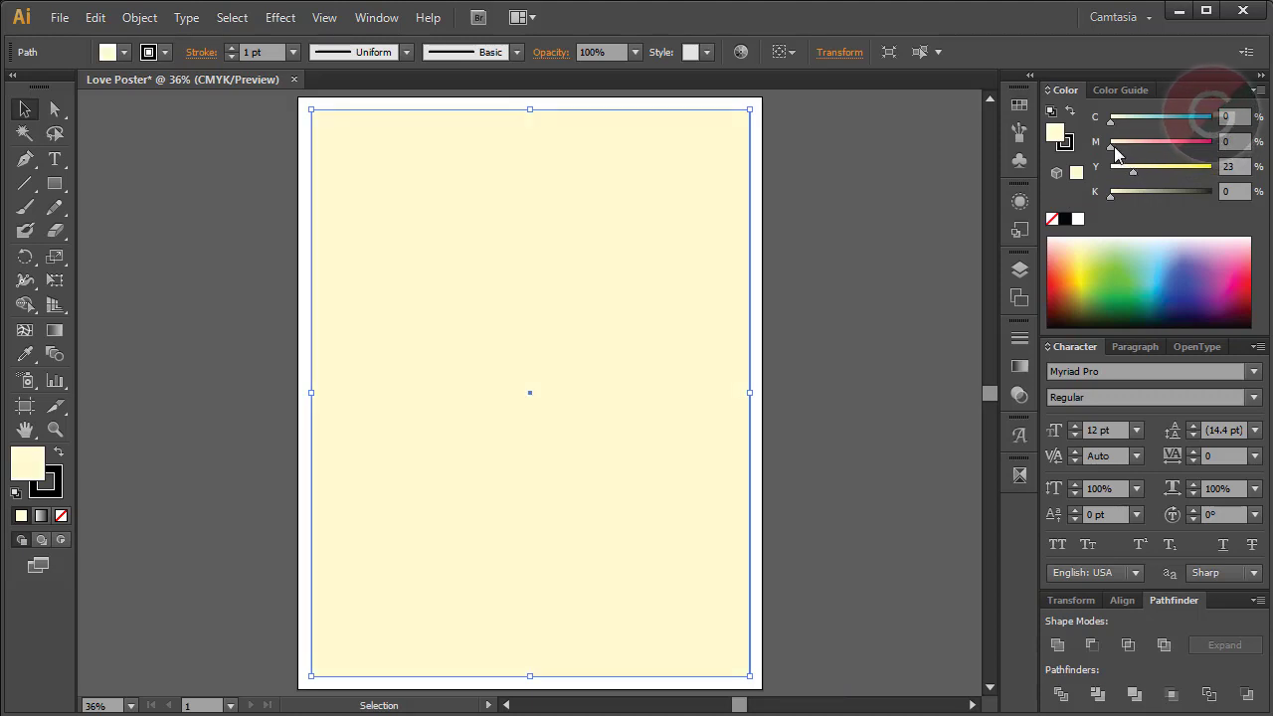
{"action": "left_click_drag", "start_coordinate": [1115, 147], "coordinate": [1127, 147]}
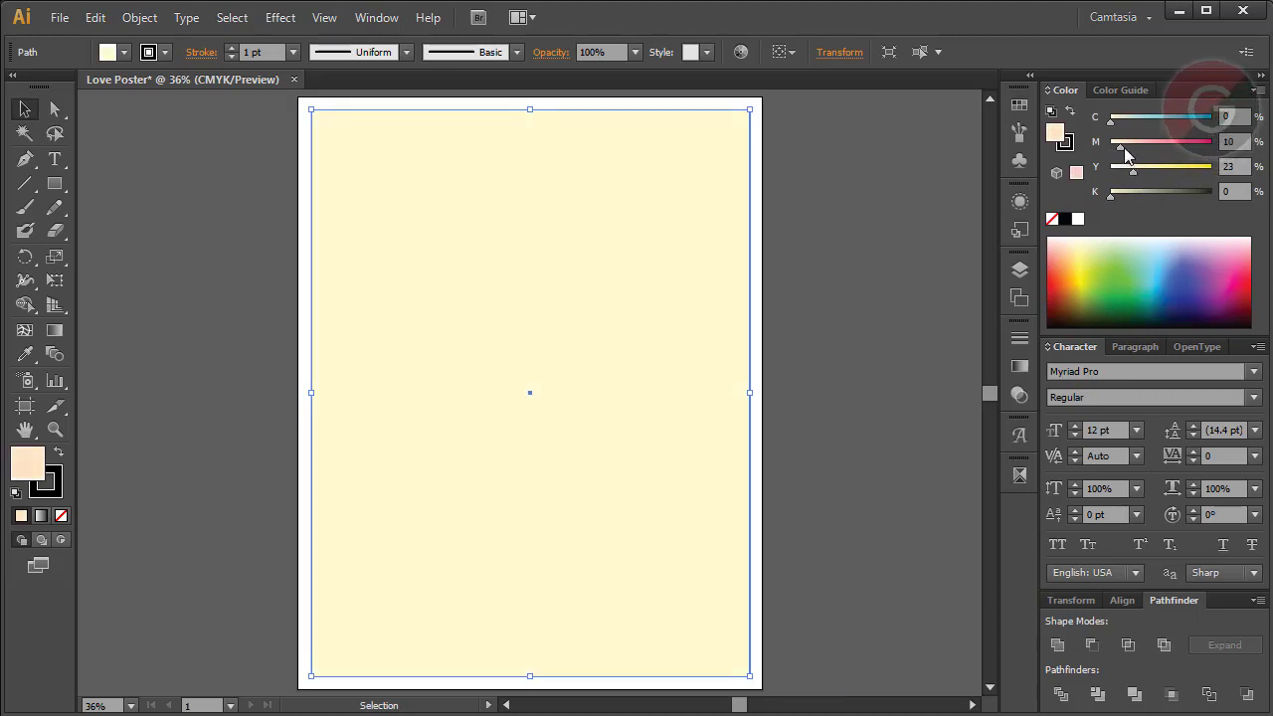
{"action": "left_click", "coordinate": [918, 494]}
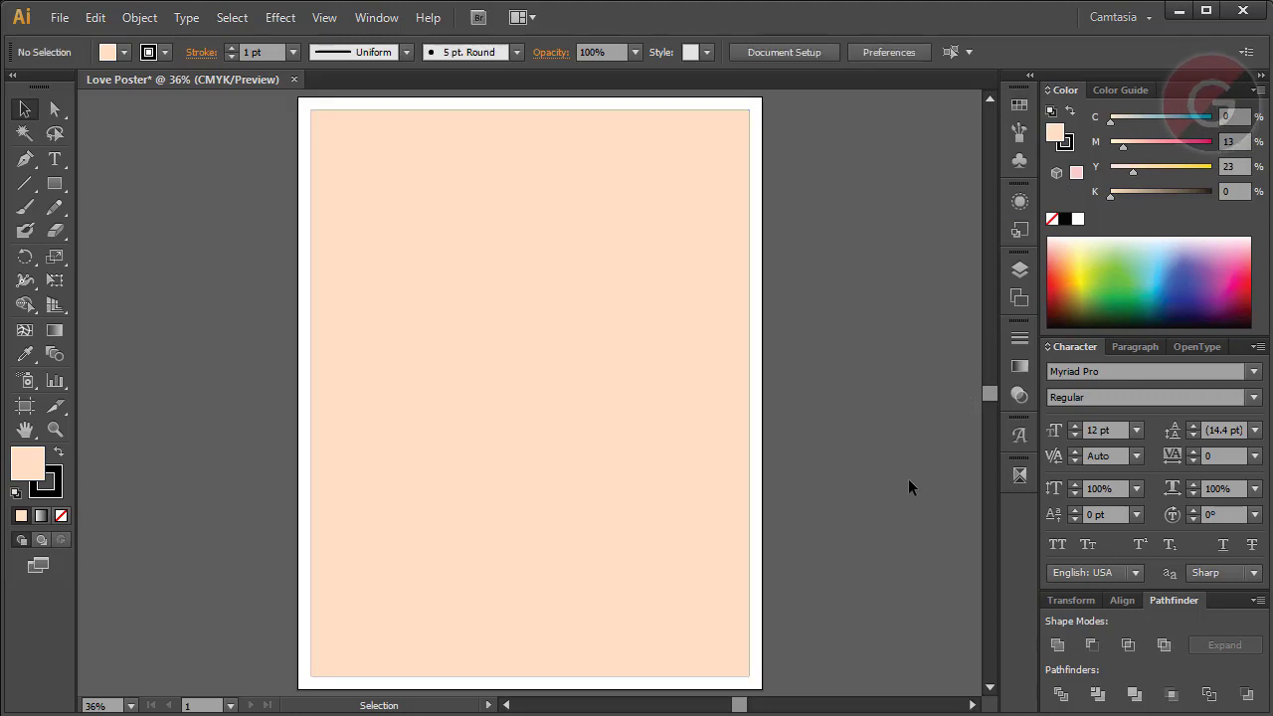
{"action": "left_click", "coordinate": [506, 374]}
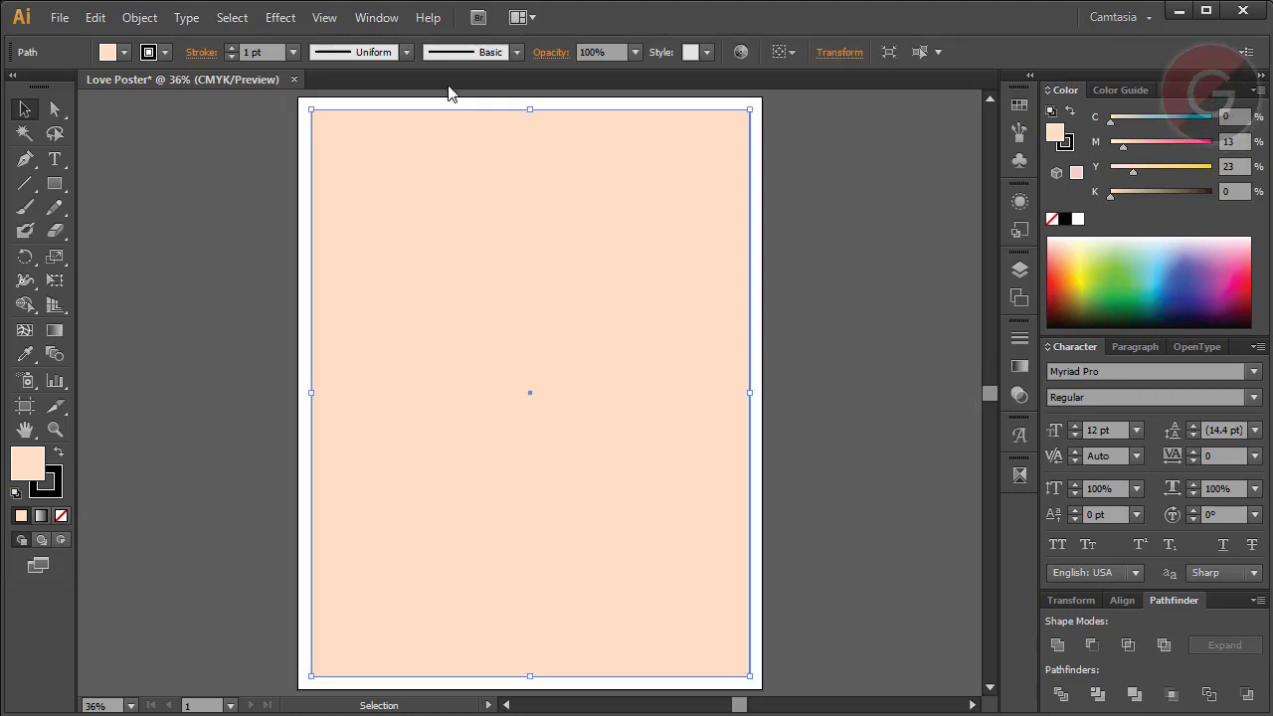
Step: Pen-draw a curve from the artboard's top edge sweeping down toward the centre
{"action": "left_click", "coordinate": [29, 164]}
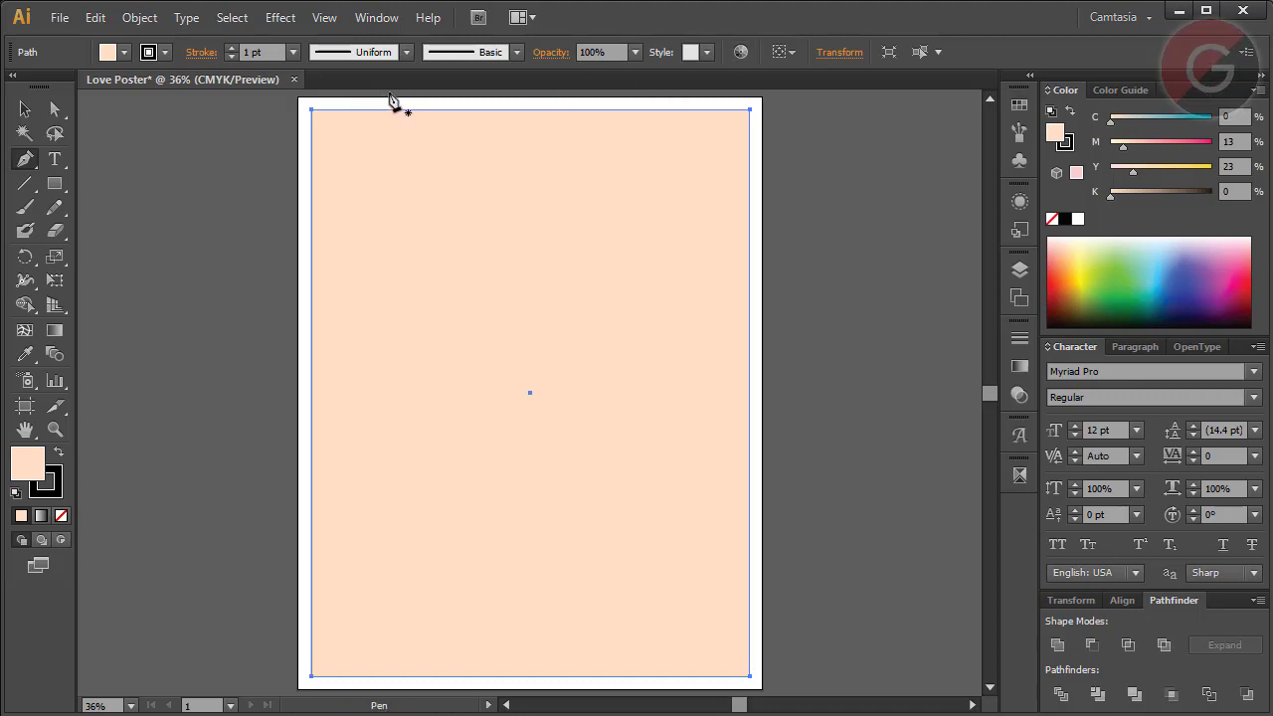
{"action": "left_click", "coordinate": [384, 101]}
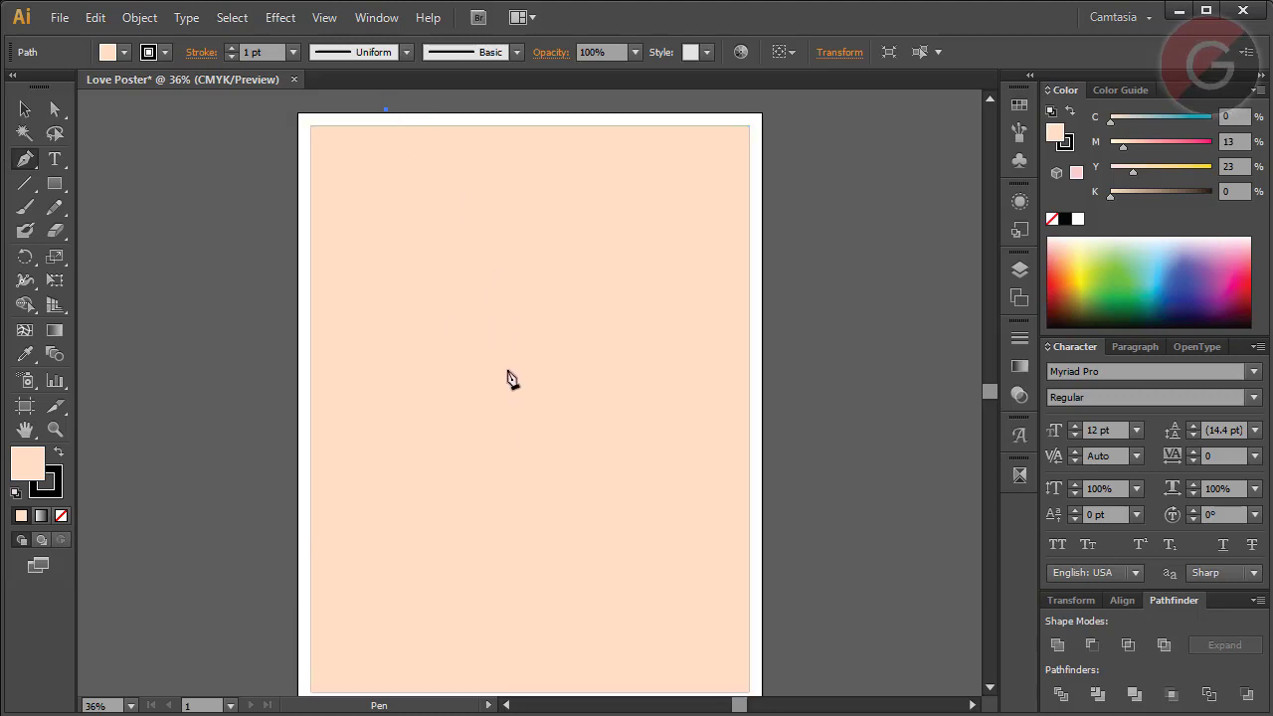
{"action": "left_click_drag", "start_coordinate": [503, 363], "coordinate": [609, 438]}
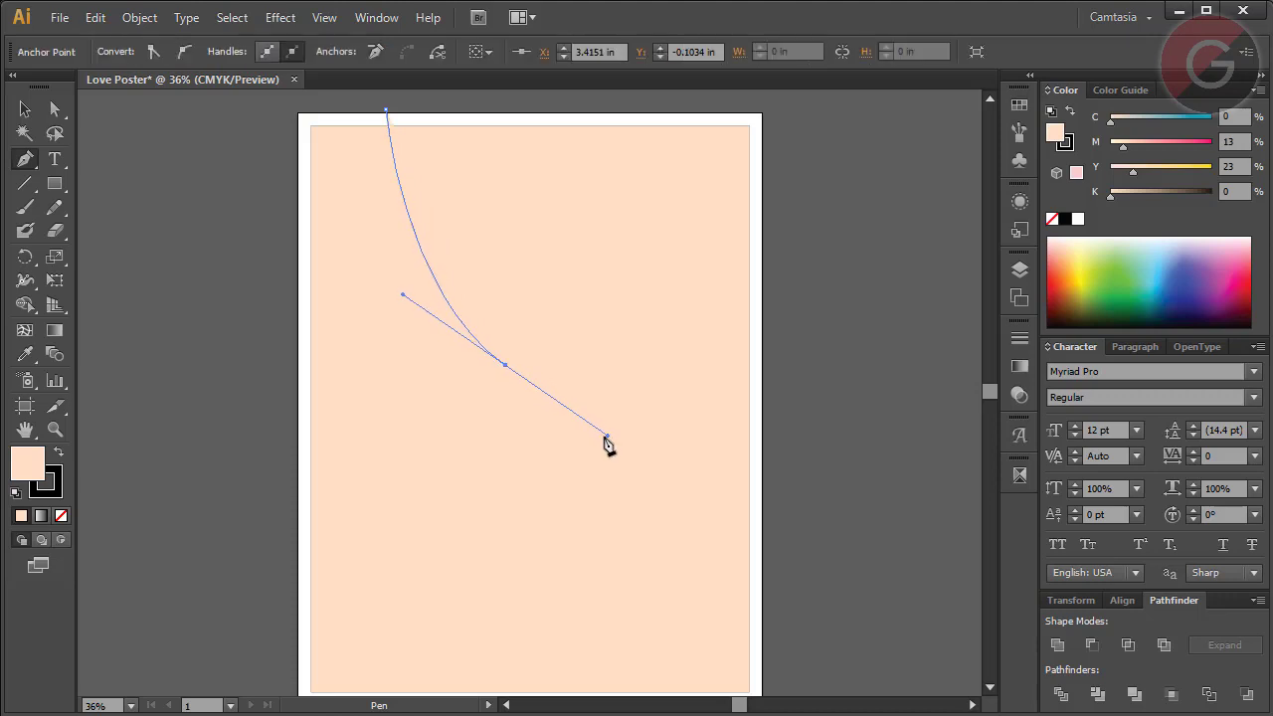
{"action": "left_click", "coordinate": [103, 20]}
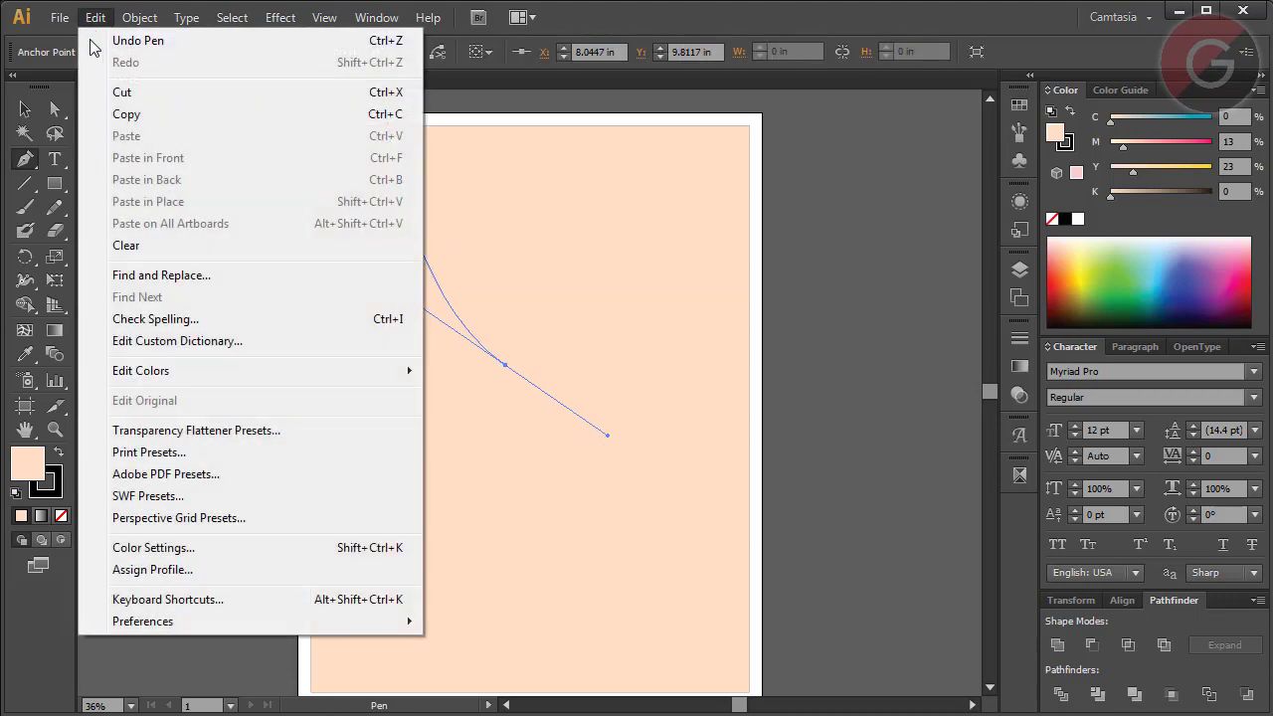
{"action": "left_click", "coordinate": [125, 37]}
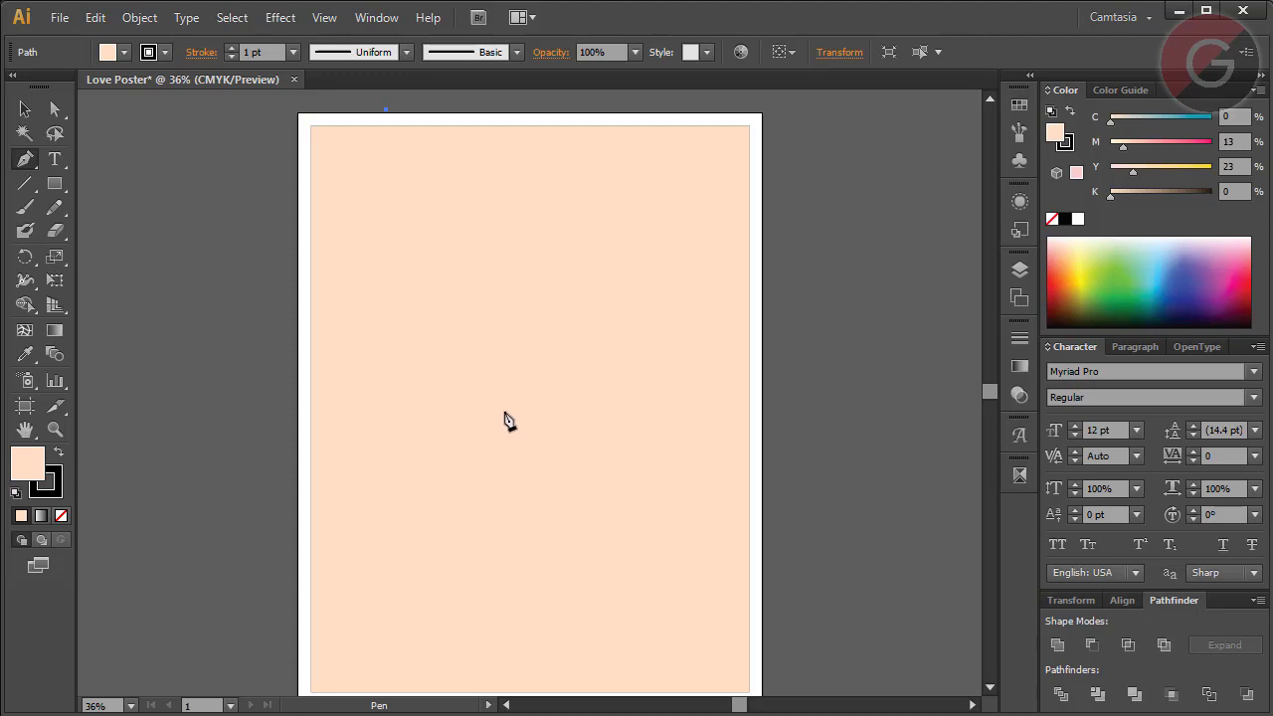
{"action": "left_click_drag", "start_coordinate": [503, 410], "coordinate": [617, 508]}
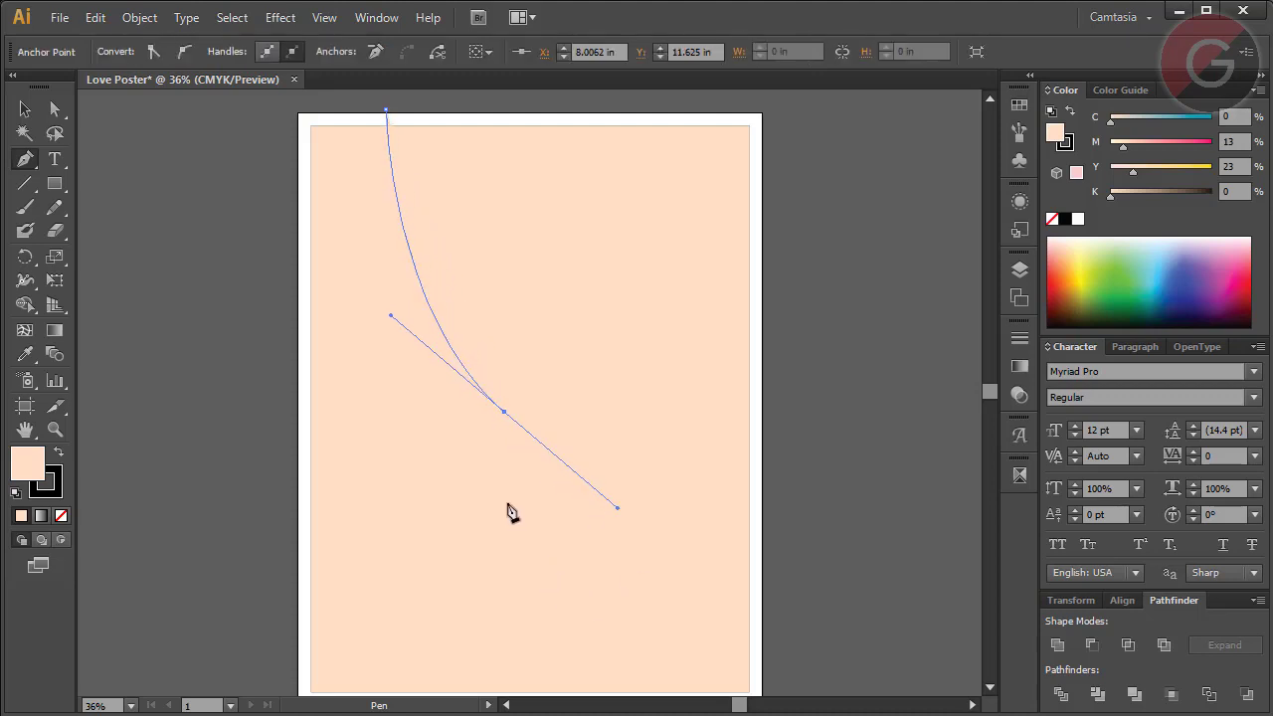
Step: Extend the path with a corner anchor below the poster's bottom, bulging the curve right
{"action": "left_click", "coordinate": [25, 430]}
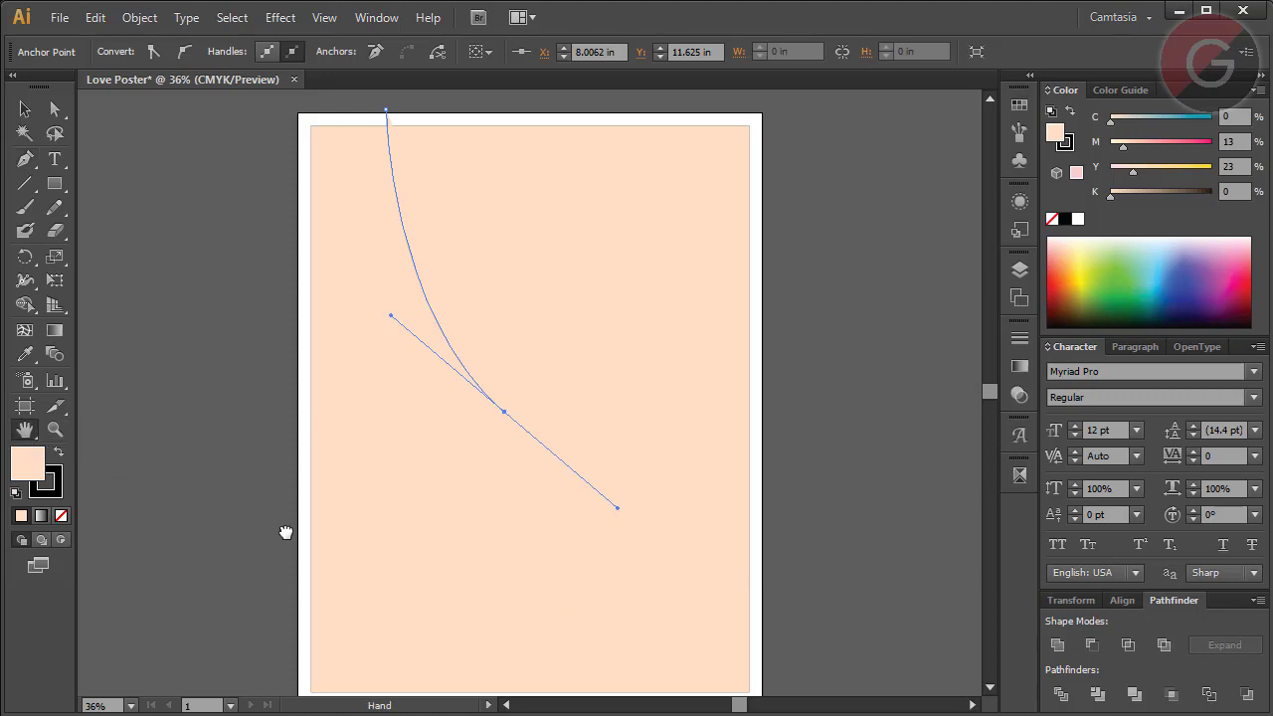
{"action": "mouse_move", "coordinate": [284, 531]}
{"action": "left_mouse_down"}
{"action": "mouse_move", "coordinate": [292, 443]}
{"action": "mouse_move", "coordinate": [288, 454]}
{"action": "left_mouse_up"}
{"action": "left_click", "coordinate": [23, 161]}
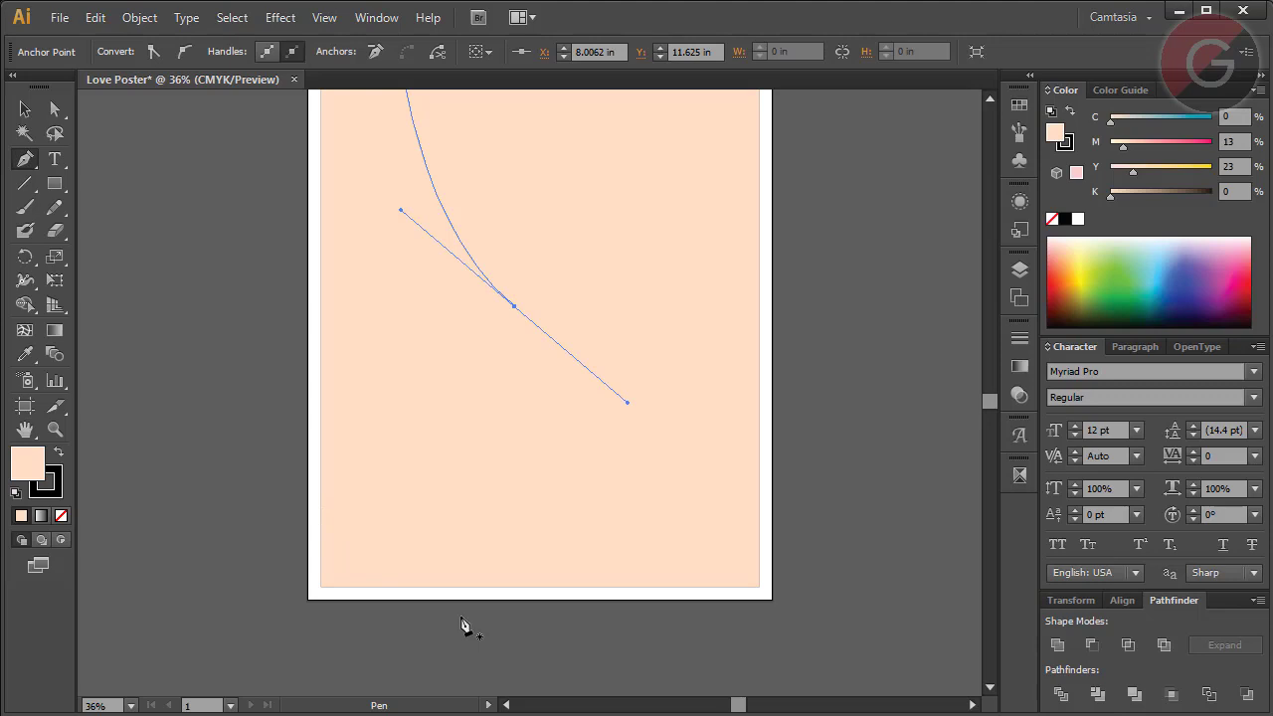
{"action": "key", "text": "Escape"}
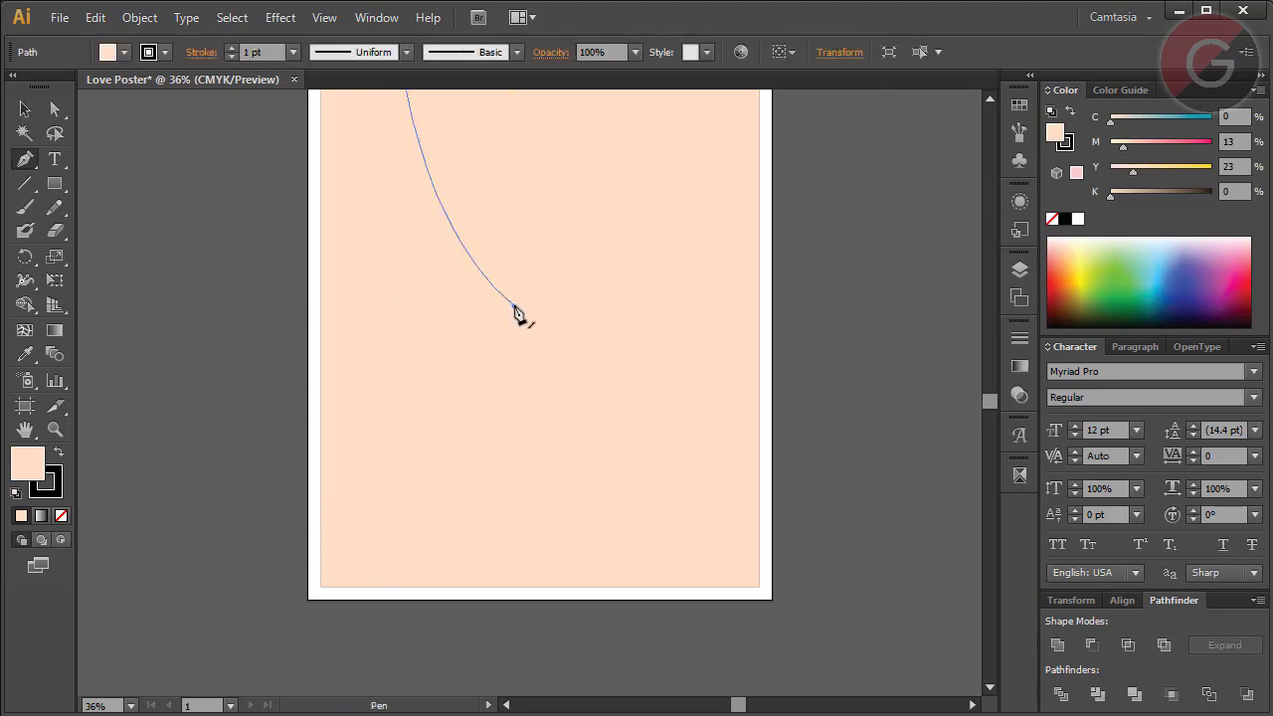
{"action": "left_click", "coordinate": [514, 306]}
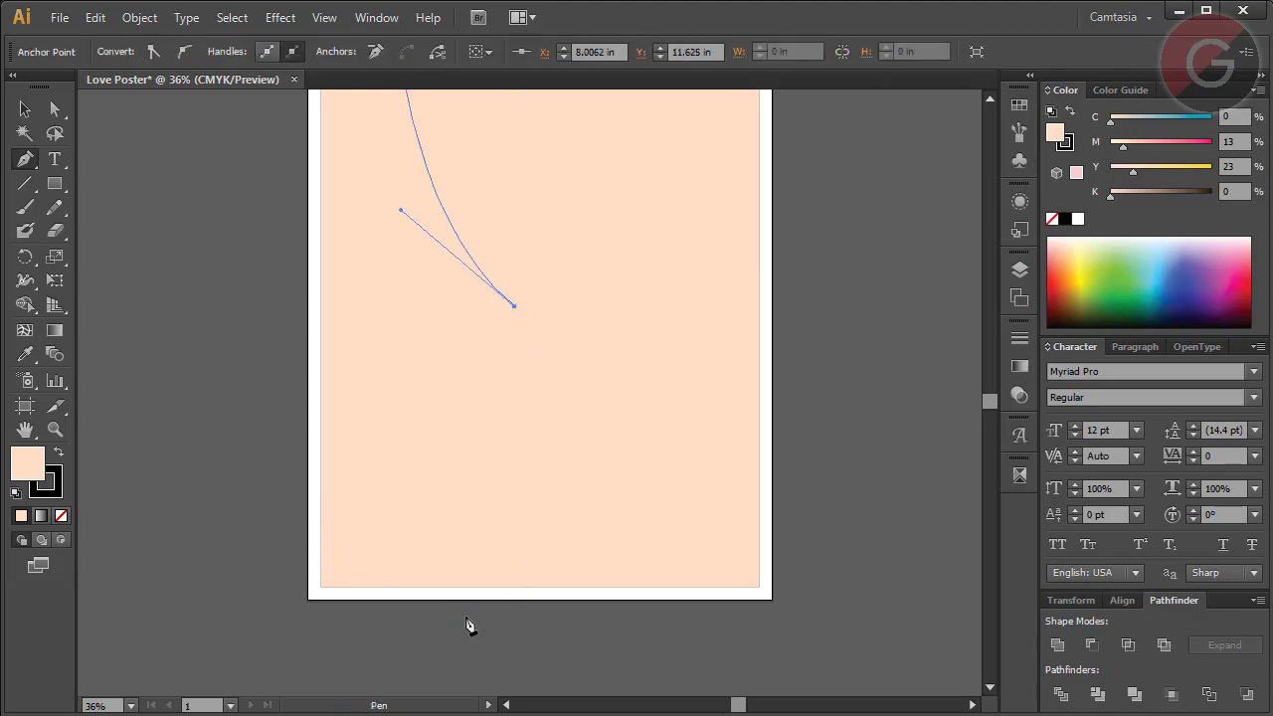
{"action": "left_click_drag", "start_coordinate": [455, 621], "coordinate": [506, 579]}
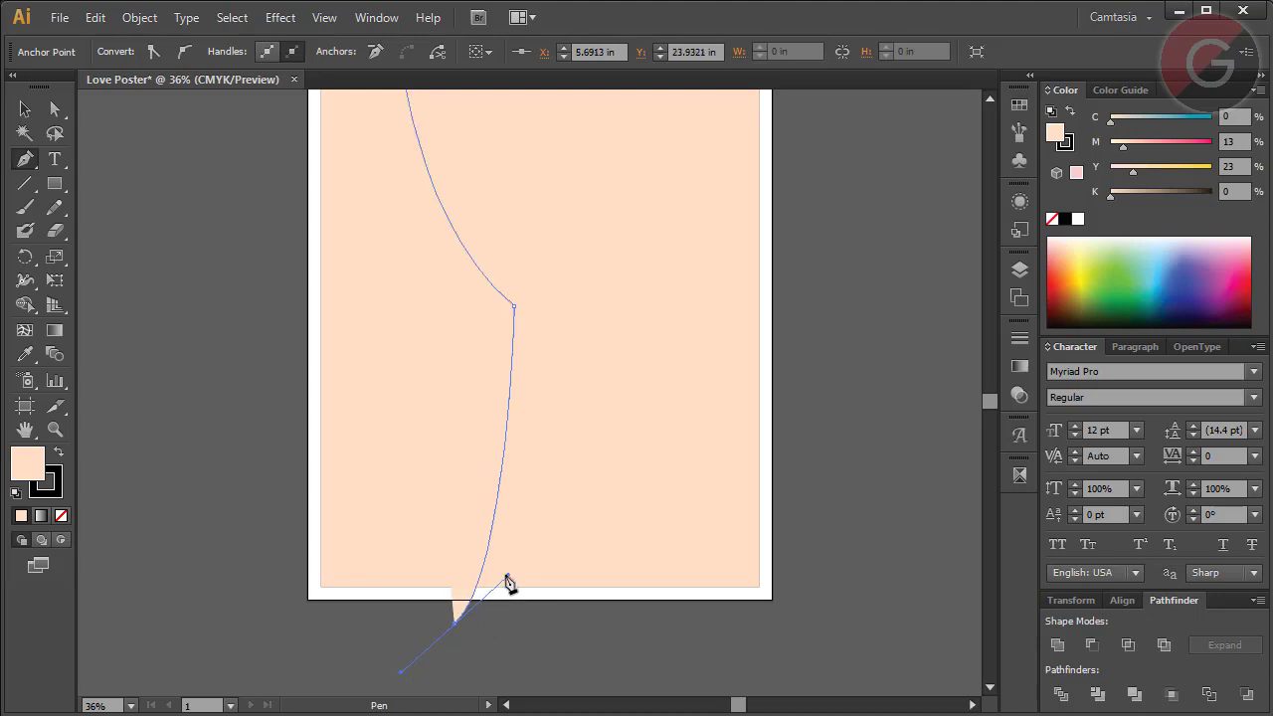
{"action": "key", "text": "ctrl"}
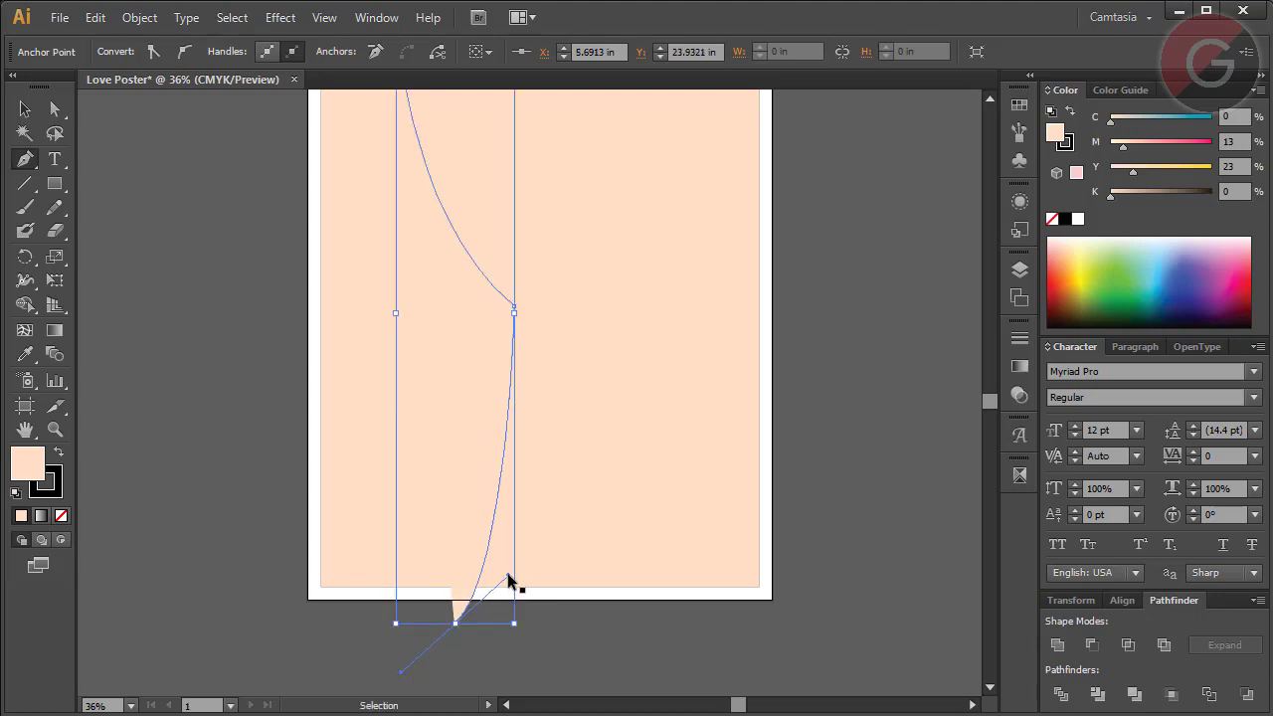
{"action": "key", "text": "ctrl"}
{"action": "key", "text": "ctrl"}
{"action": "mouse_move", "coordinate": [508, 579]}
{"action": "left_mouse_down"}
{"action": "mouse_move", "coordinate": [693, 418]}
{"action": "mouse_move", "coordinate": [704, 426]}
{"action": "left_mouse_up"}
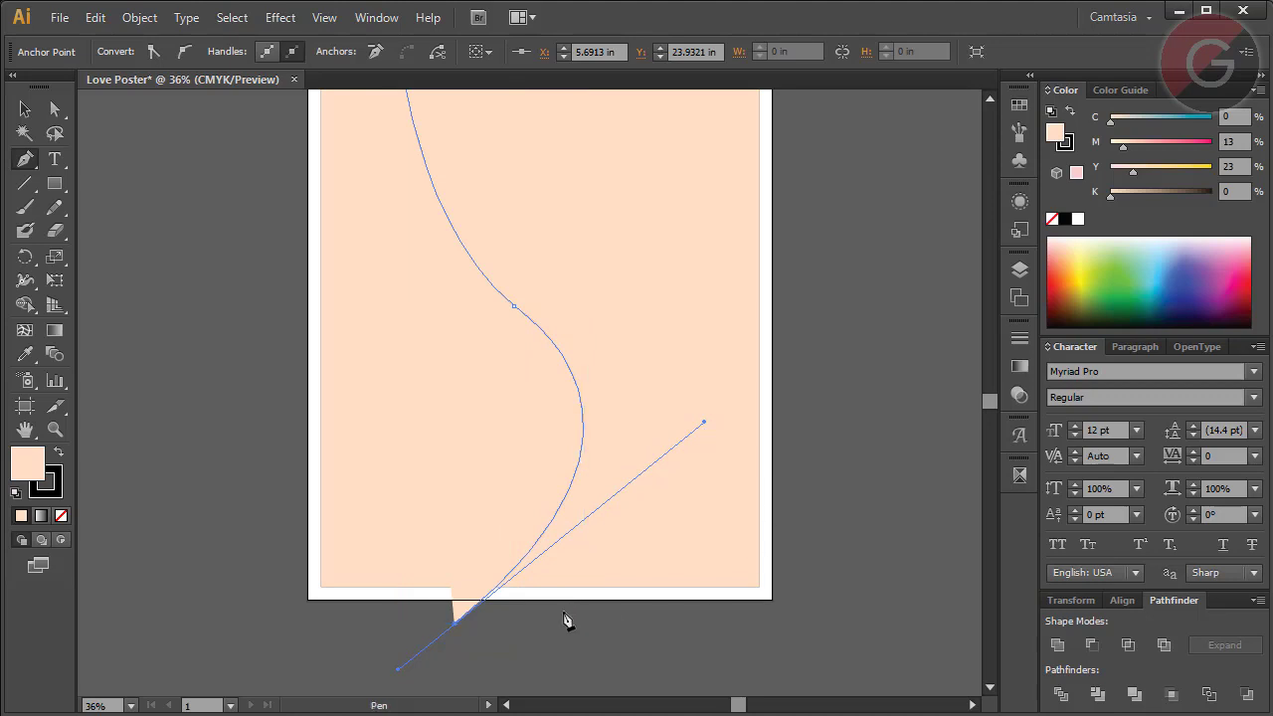
{"action": "left_click", "coordinate": [455, 625]}
Step: Add corner anchors beyond the lower-left and top-left edges and close the path
{"action": "left_click", "coordinate": [284, 622]}
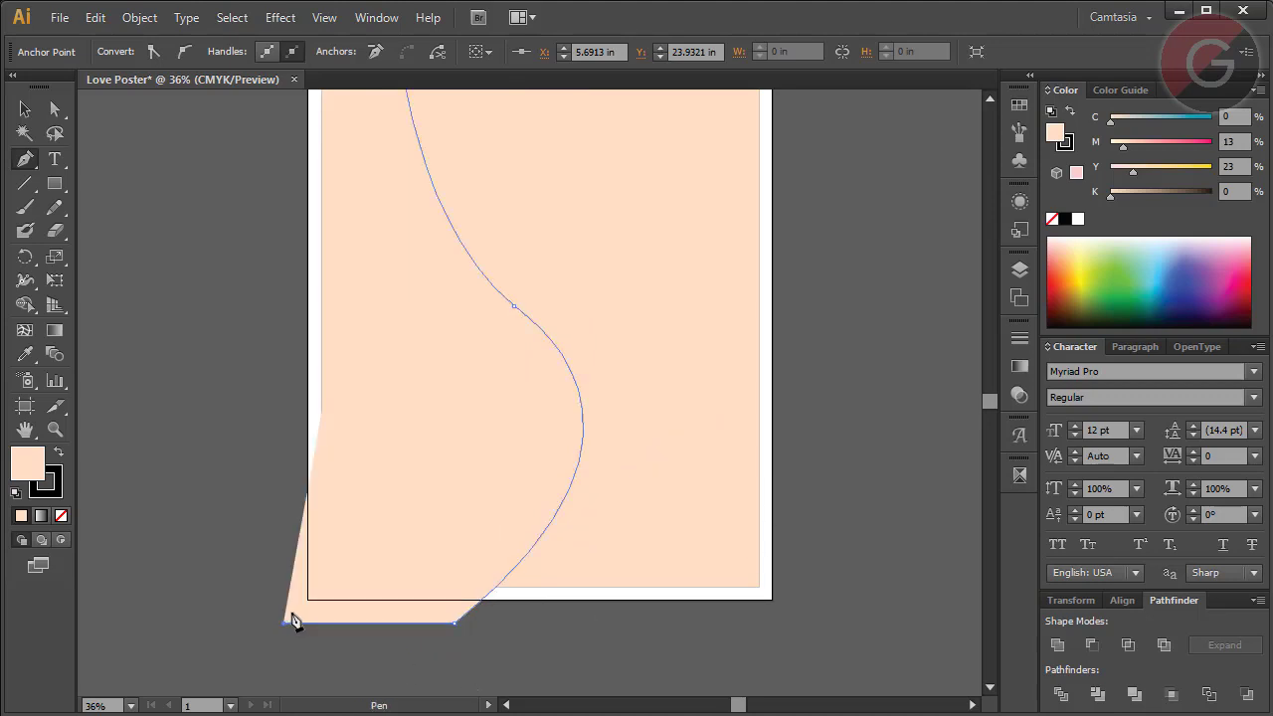
{"action": "key", "text": "space"}
{"action": "left_click", "coordinate": [26, 429]}
{"action": "mouse_move", "coordinate": [108, 393]}
{"action": "left_mouse_down"}
{"action": "mouse_move", "coordinate": [163, 462]}
{"action": "mouse_move", "coordinate": [163, 436]}
{"action": "left_mouse_up"}
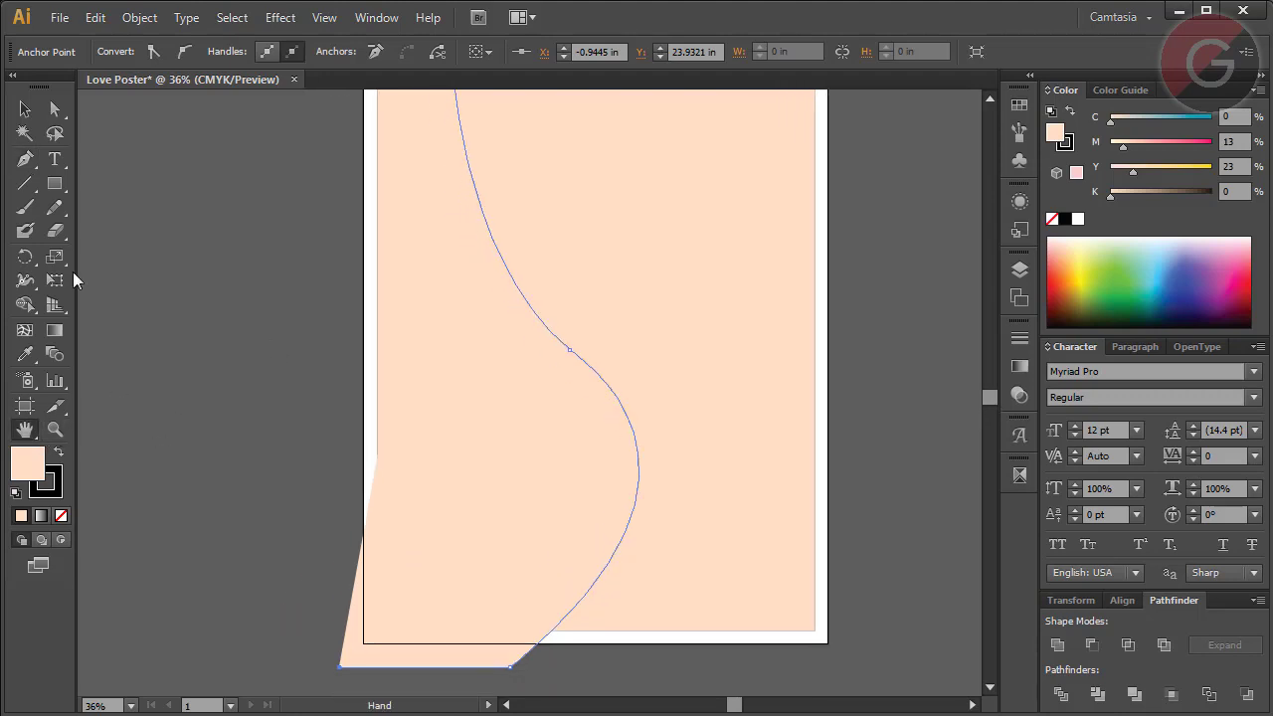
{"action": "left_click", "coordinate": [26, 158]}
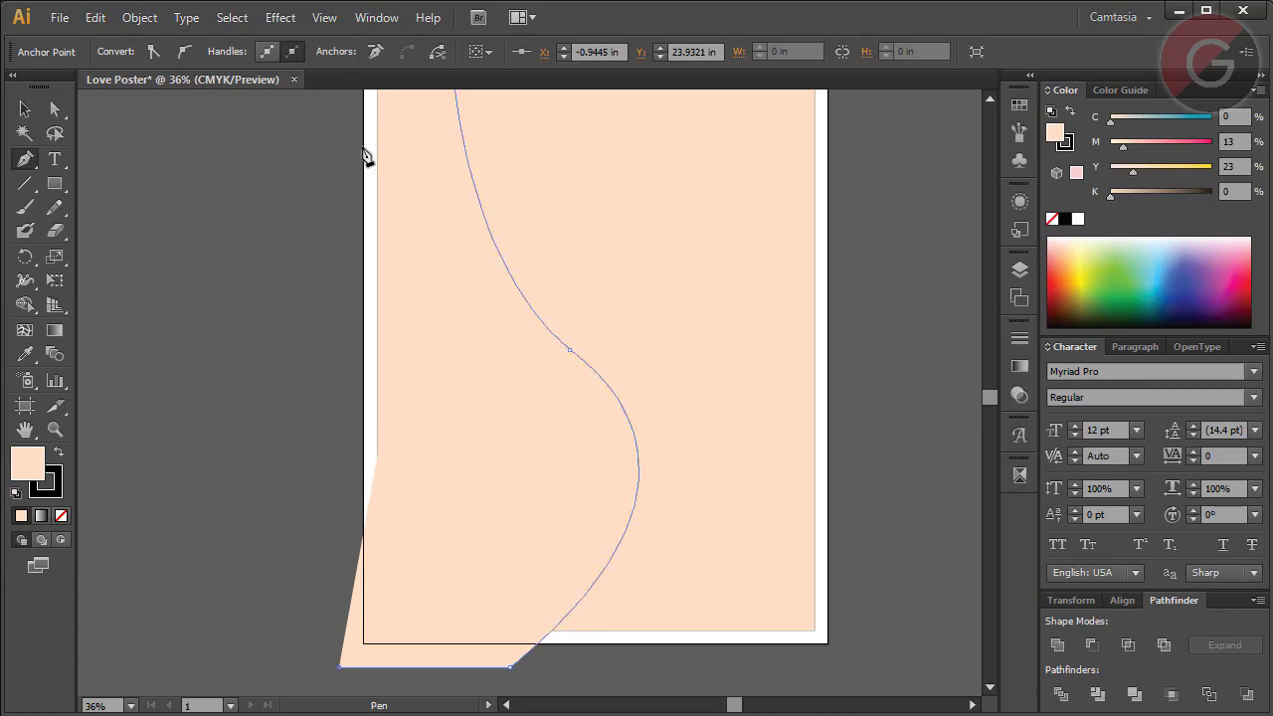
{"action": "left_click", "coordinate": [341, 104]}
{"action": "scroll", "coordinate": [383, 162], "scroll_direction": "up", "scroll_amount": 2}
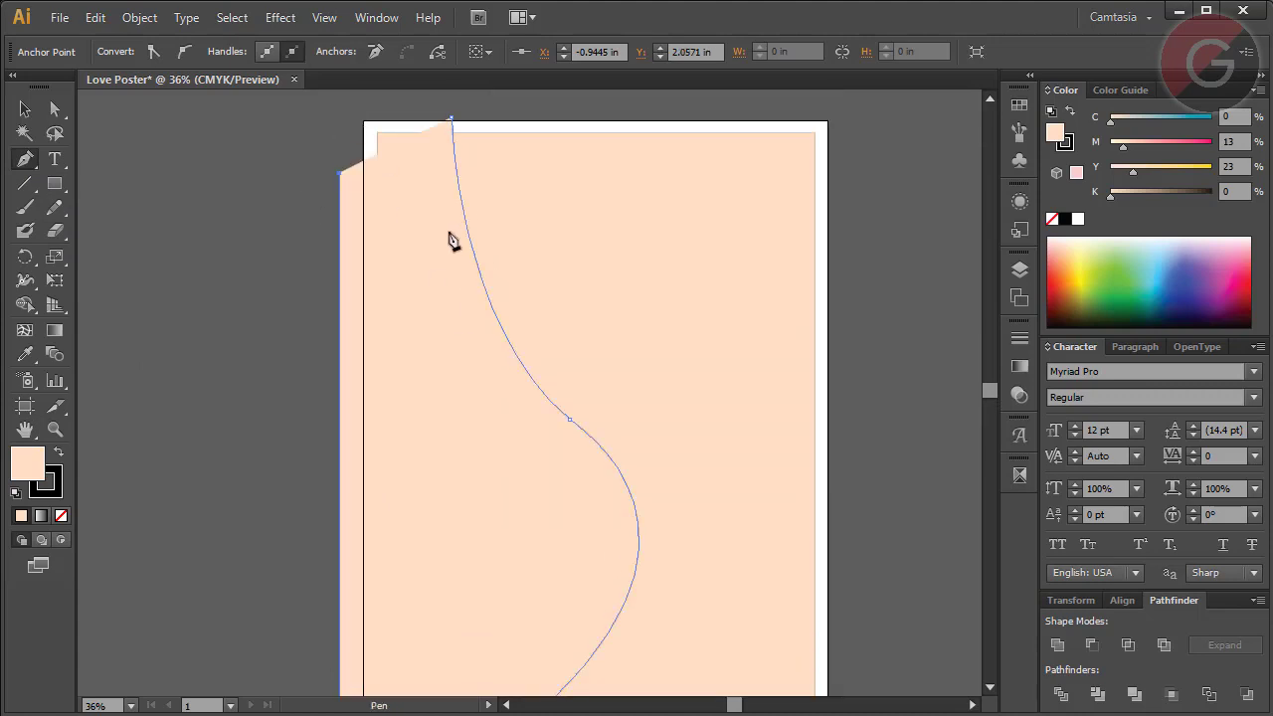
{"action": "left_click", "coordinate": [361, 111]}
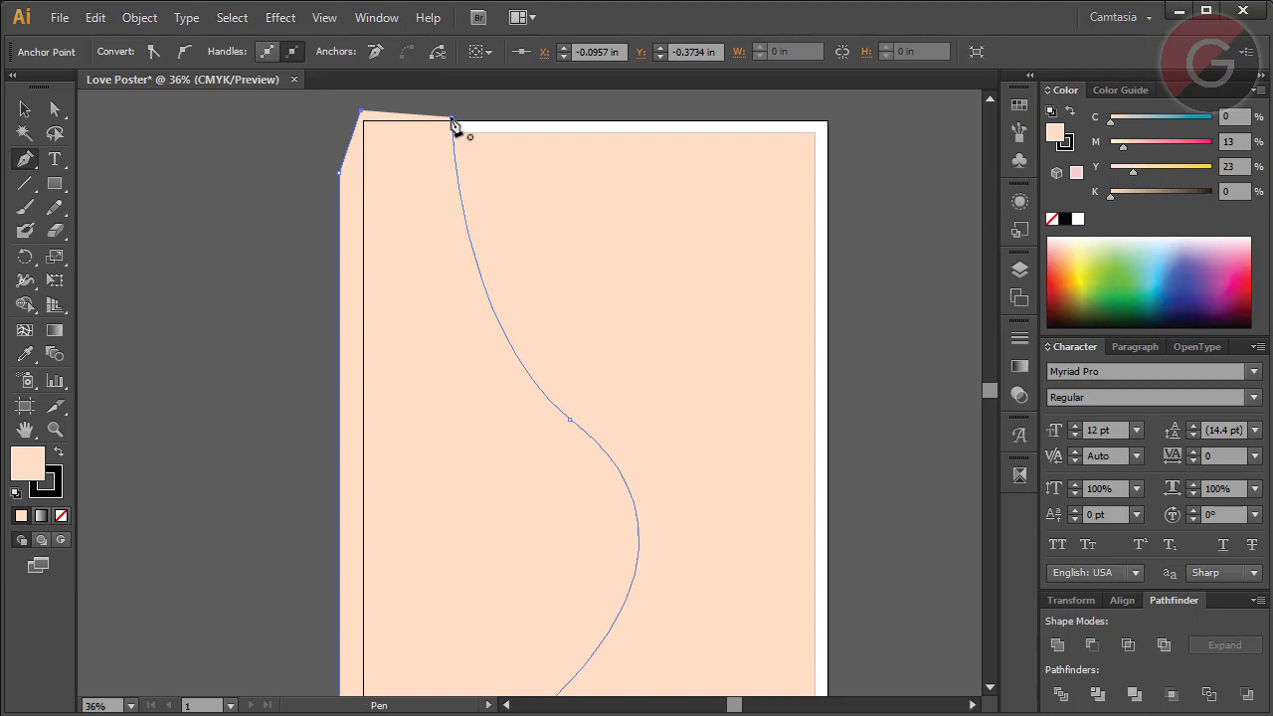
{"action": "left_click", "coordinate": [452, 120]}
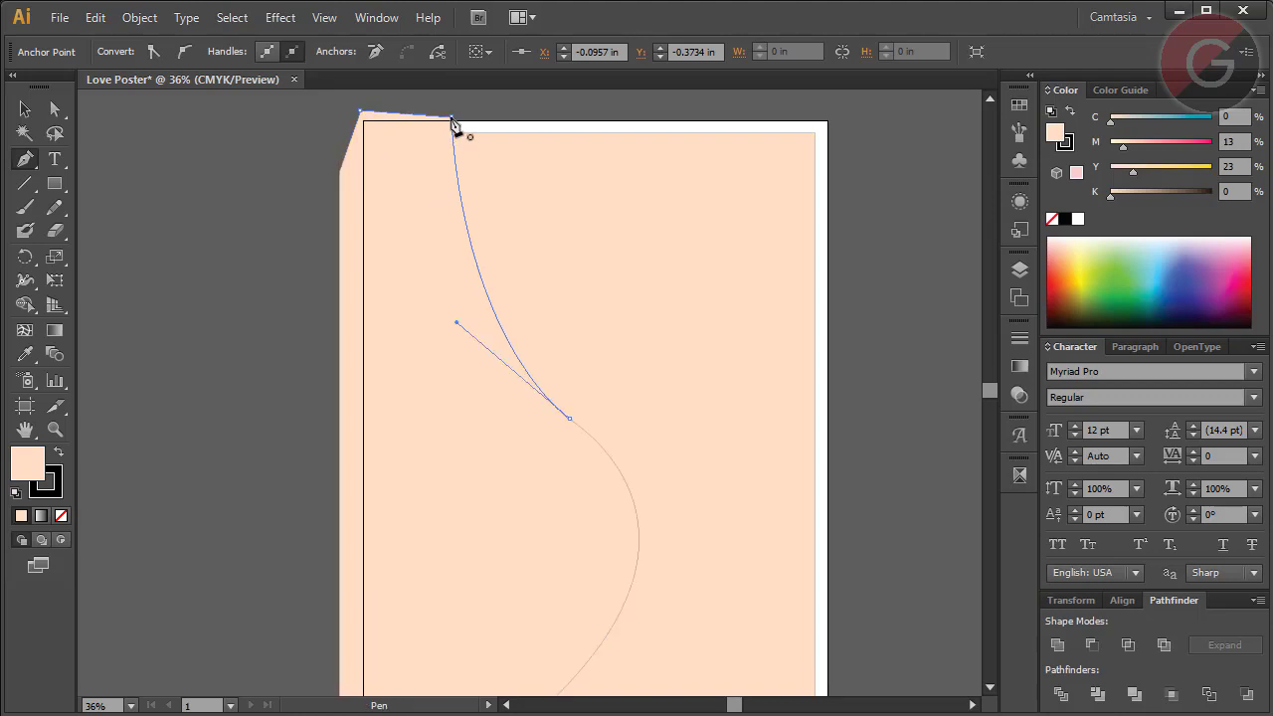
{"action": "left_click", "coordinate": [23, 116]}
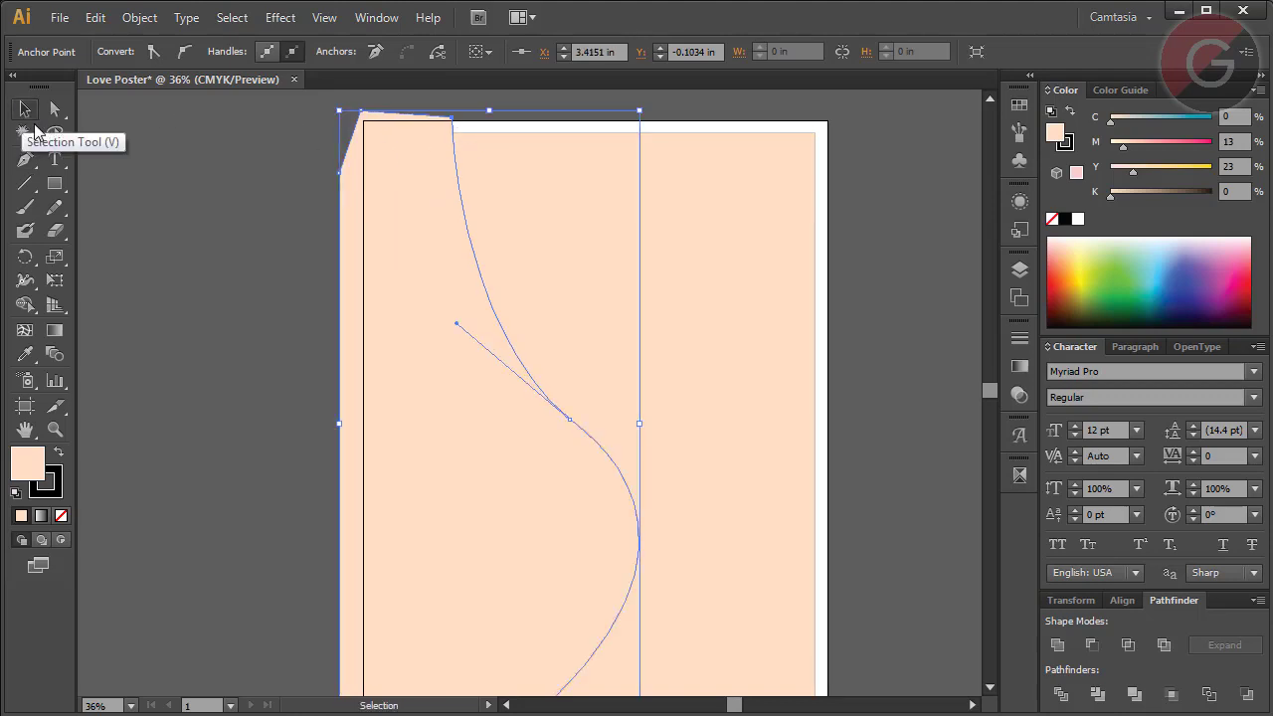
{"action": "left_click", "coordinate": [604, 219]}
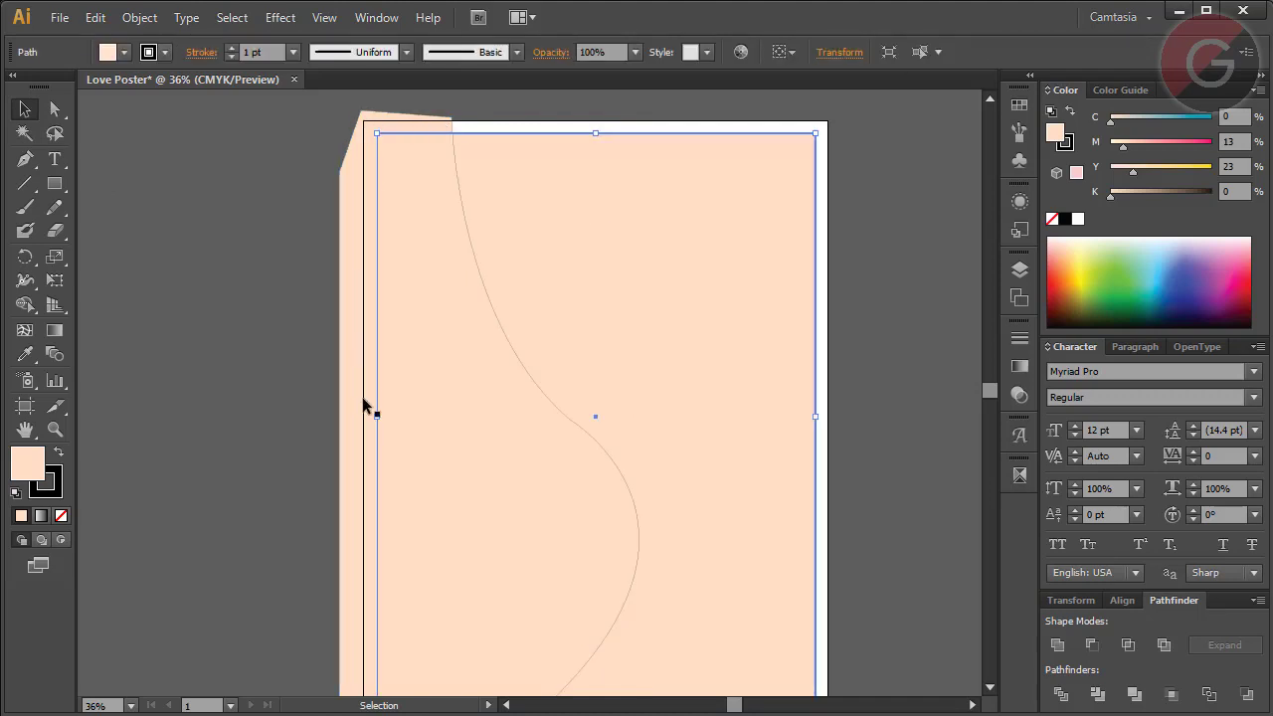
Step: Tint the wavy shape coral (M 62, Y 43), then select and shift the peach rectangle
{"action": "left_click", "coordinate": [551, 498]}
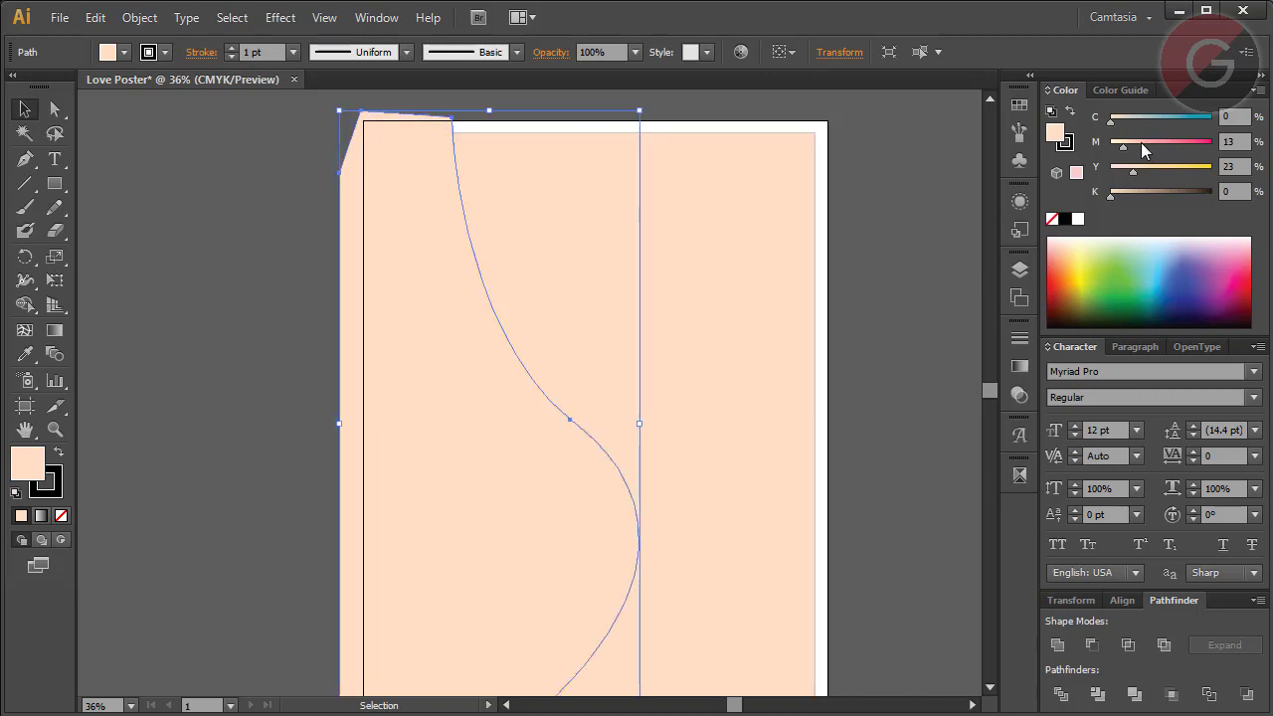
{"action": "mouse_move", "coordinate": [1140, 142]}
{"action": "left_mouse_down"}
{"action": "mouse_move", "coordinate": [1172, 142]}
{"action": "mouse_move", "coordinate": [1158, 169]}
{"action": "left_mouse_up"}
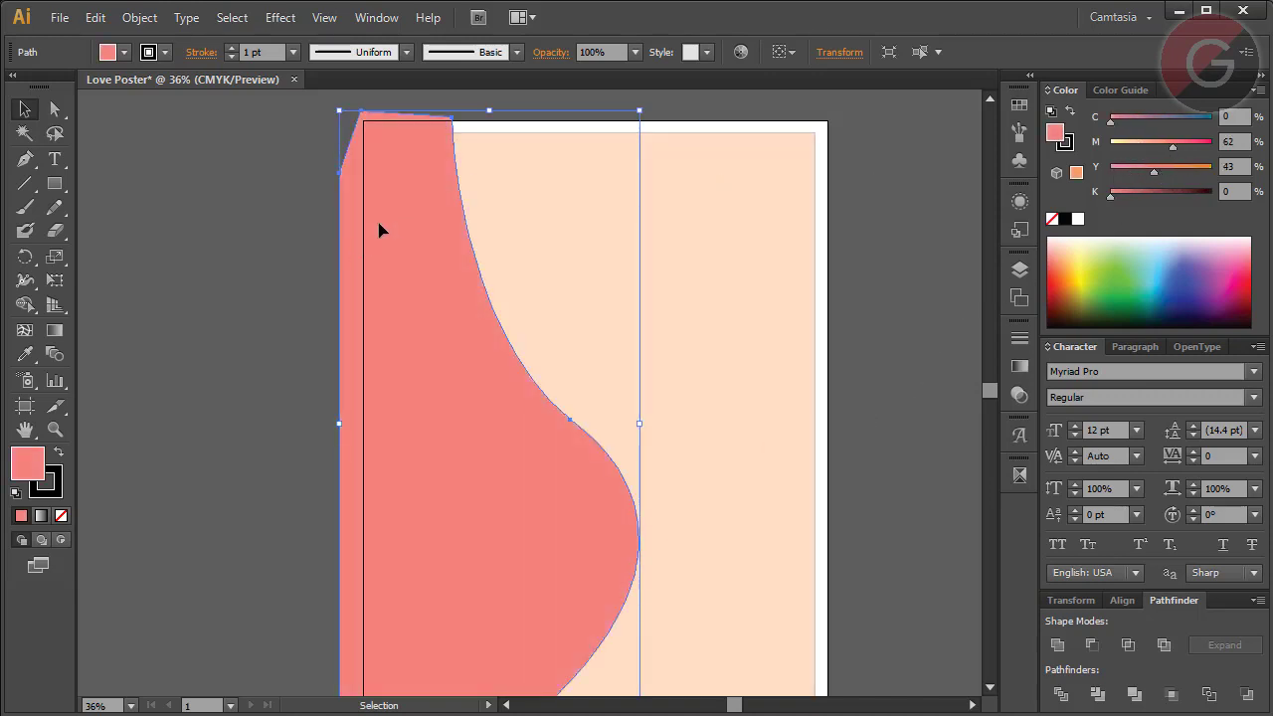
{"action": "left_click", "coordinate": [524, 193]}
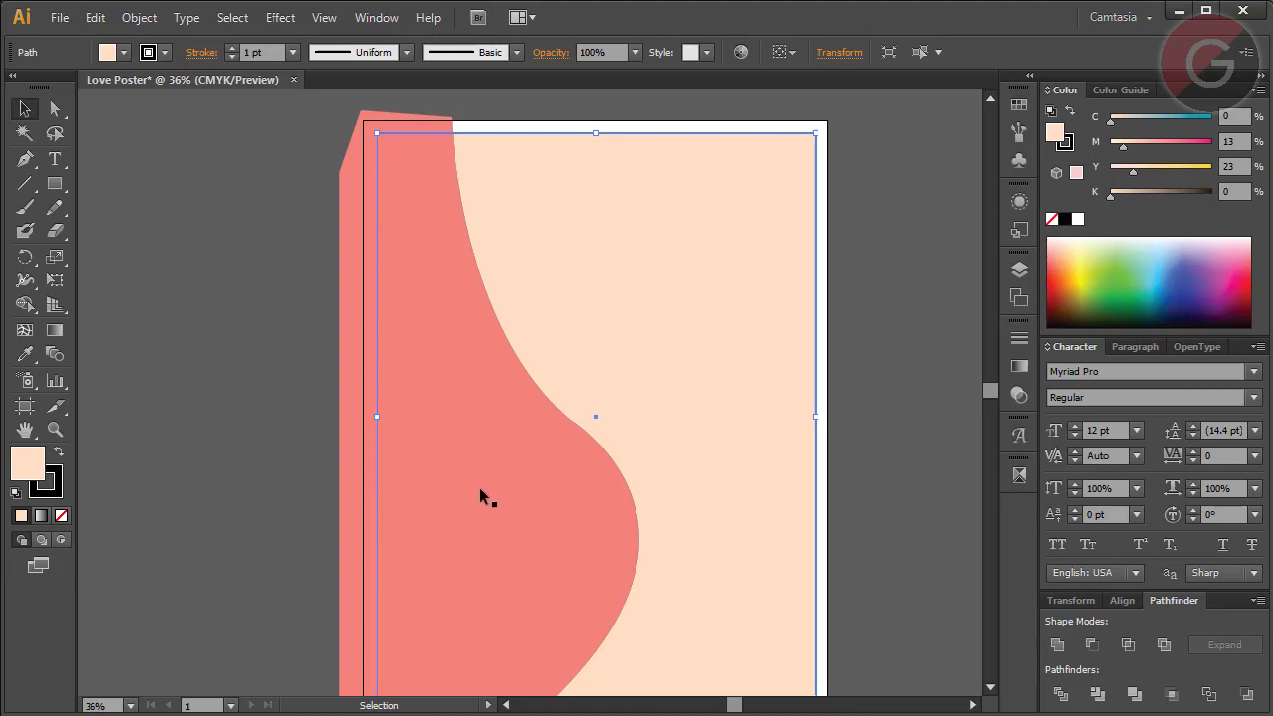
{"action": "left_click", "coordinate": [899, 288]}
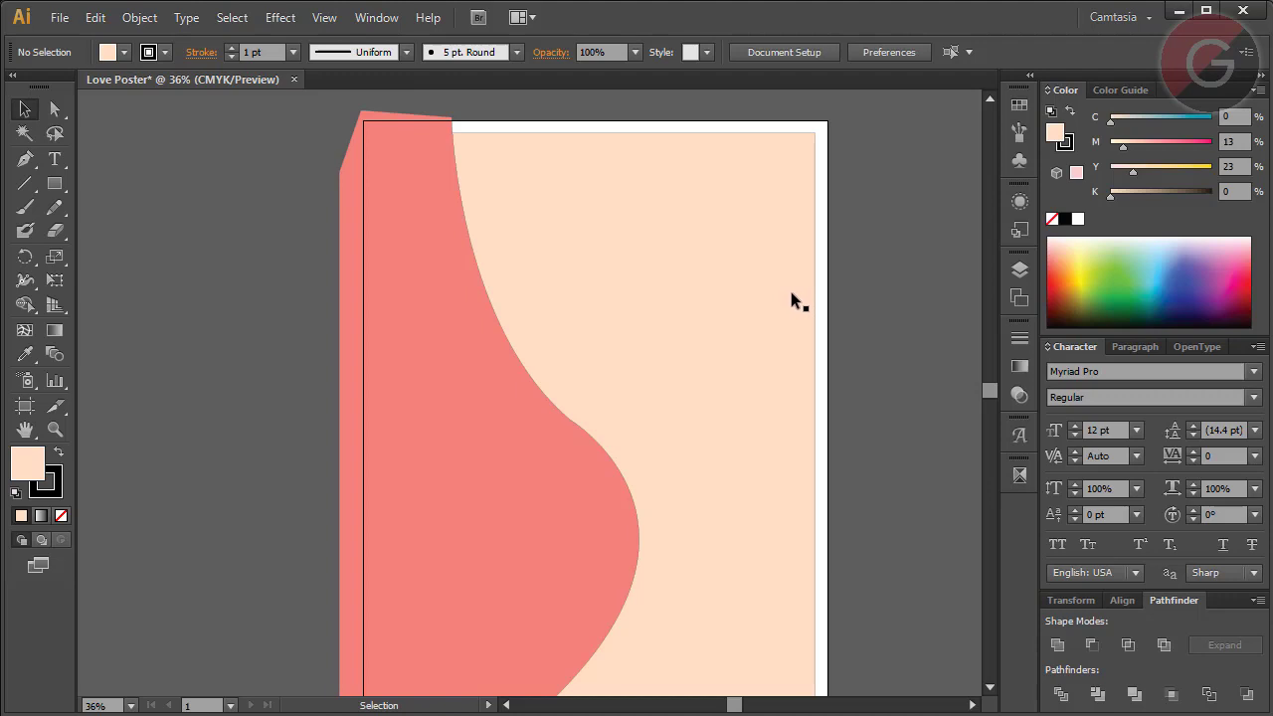
{"action": "left_click", "coordinate": [782, 294]}
{"action": "left_click_drag", "start_coordinate": [777, 291], "coordinate": [775, 339]}
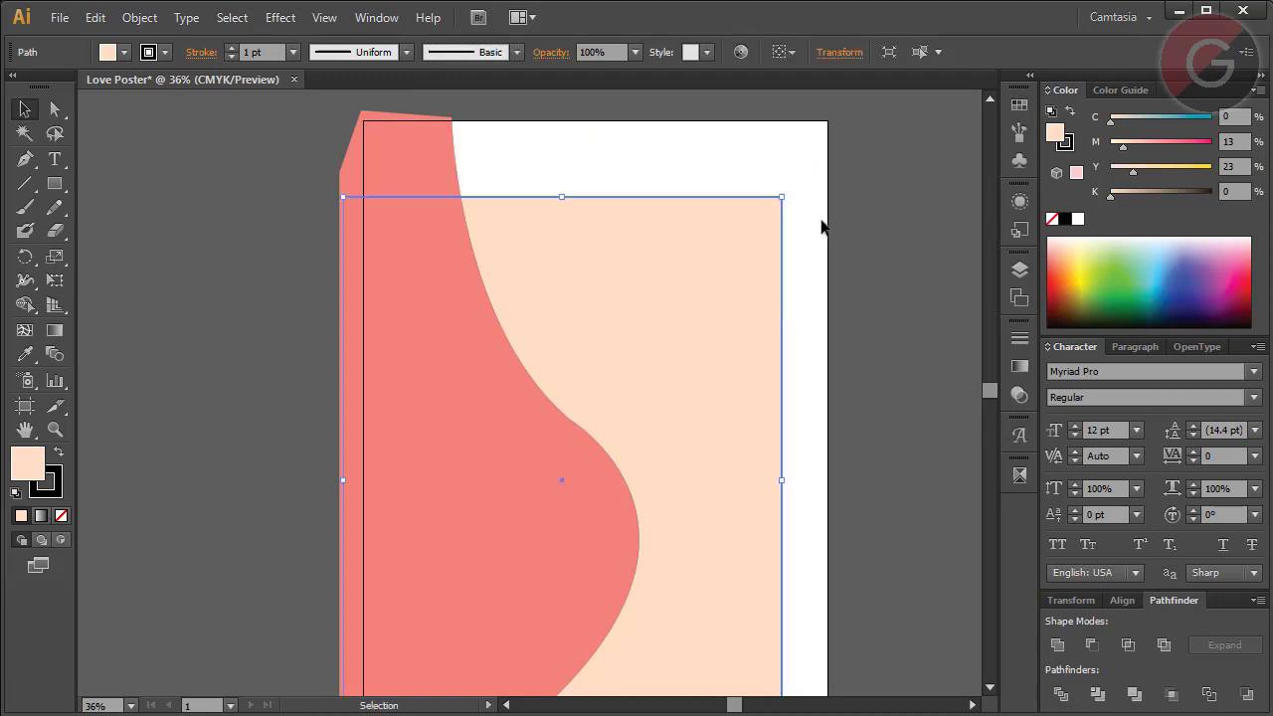
{"action": "key", "text": "ctrl+z"}
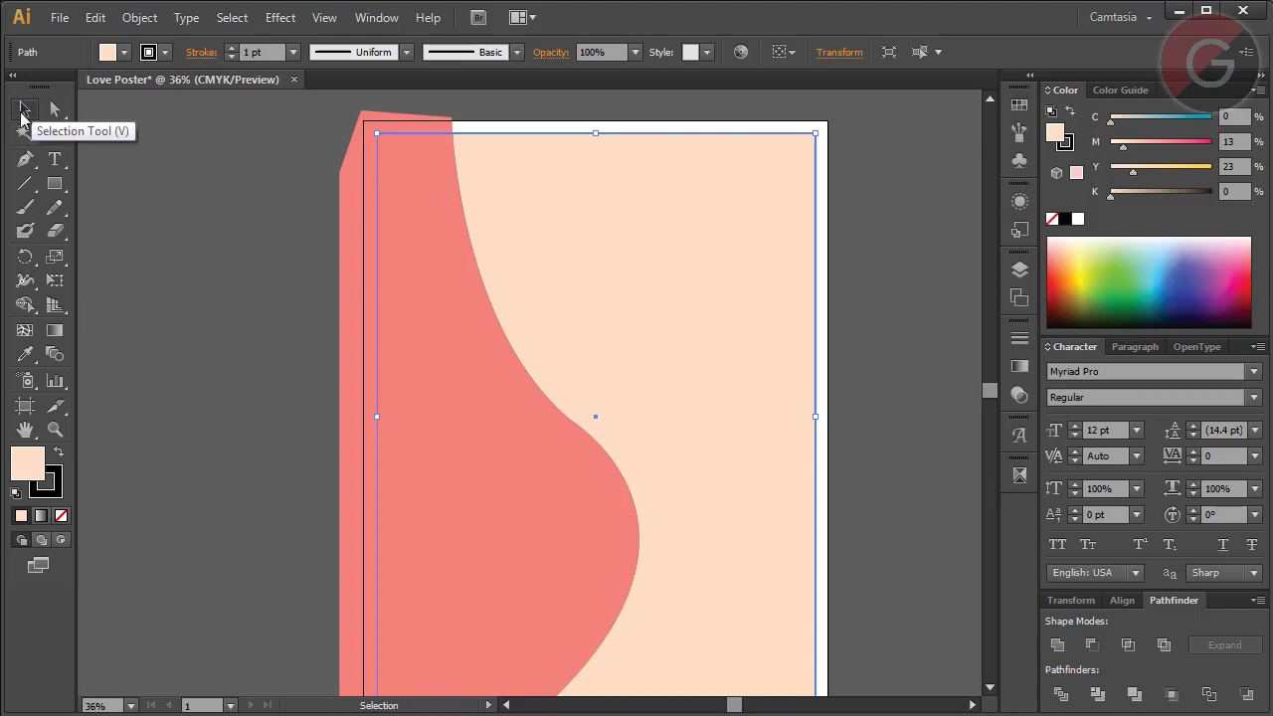
{"action": "double_click", "coordinate": [22, 115]}
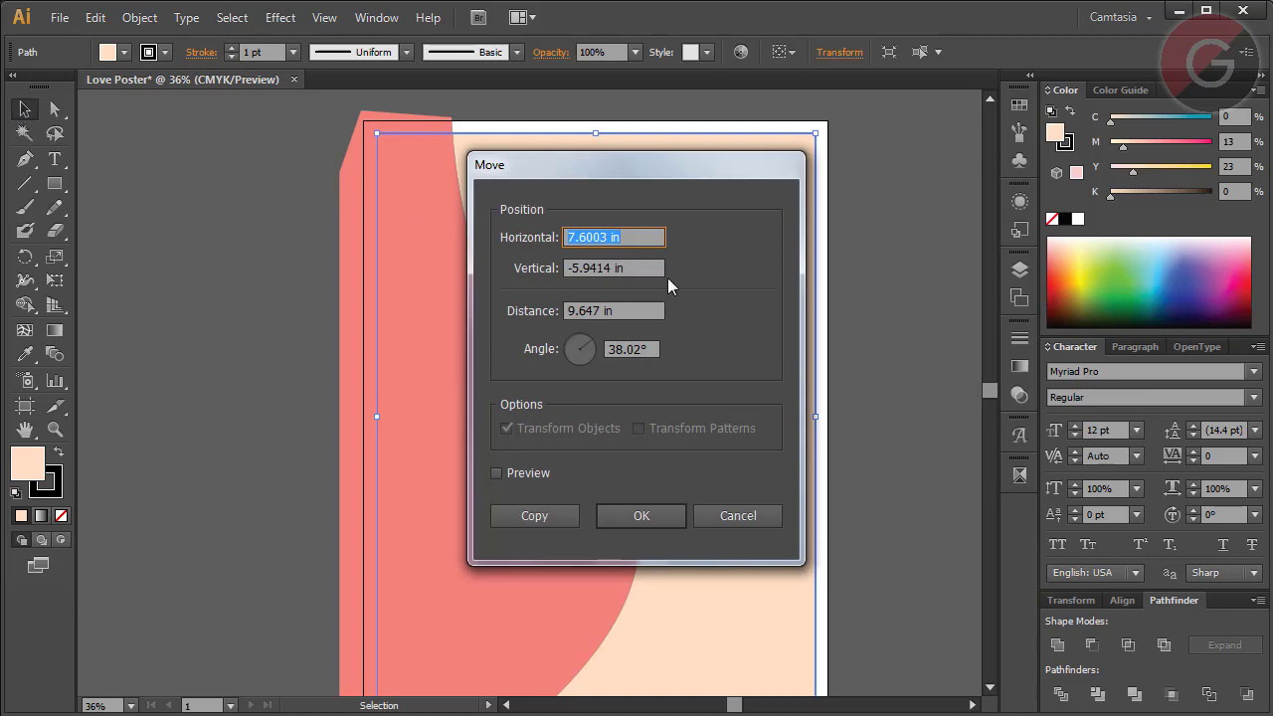
{"action": "left_click", "coordinate": [621, 239]}
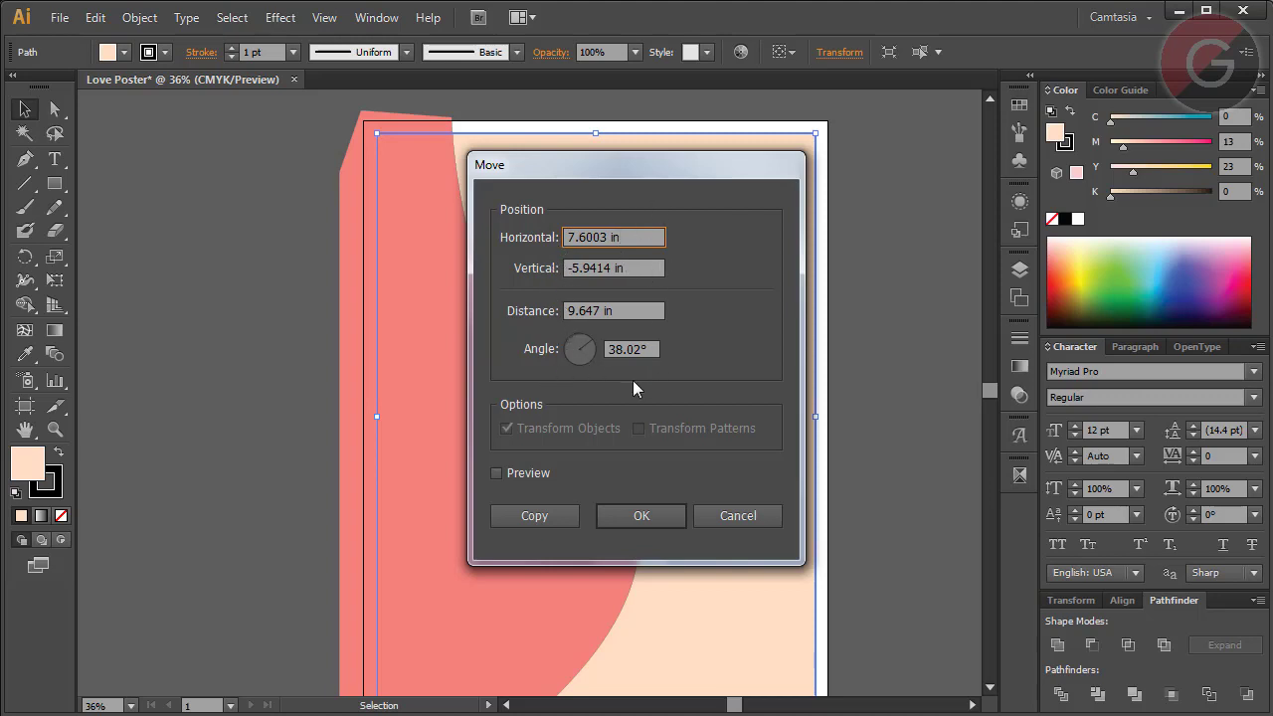
{"action": "left_click_drag", "start_coordinate": [635, 241], "coordinate": [548, 241]}
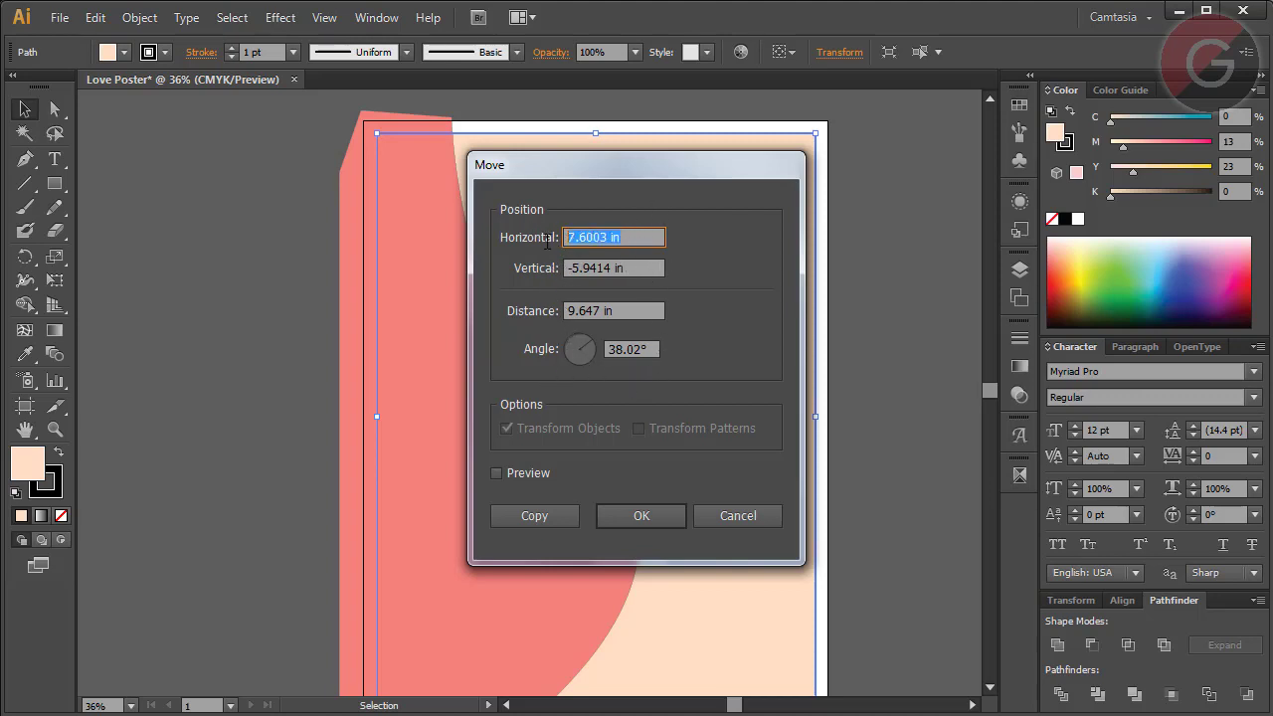
{"action": "type", "text": "0"}
{"action": "key", "text": "Tab"}
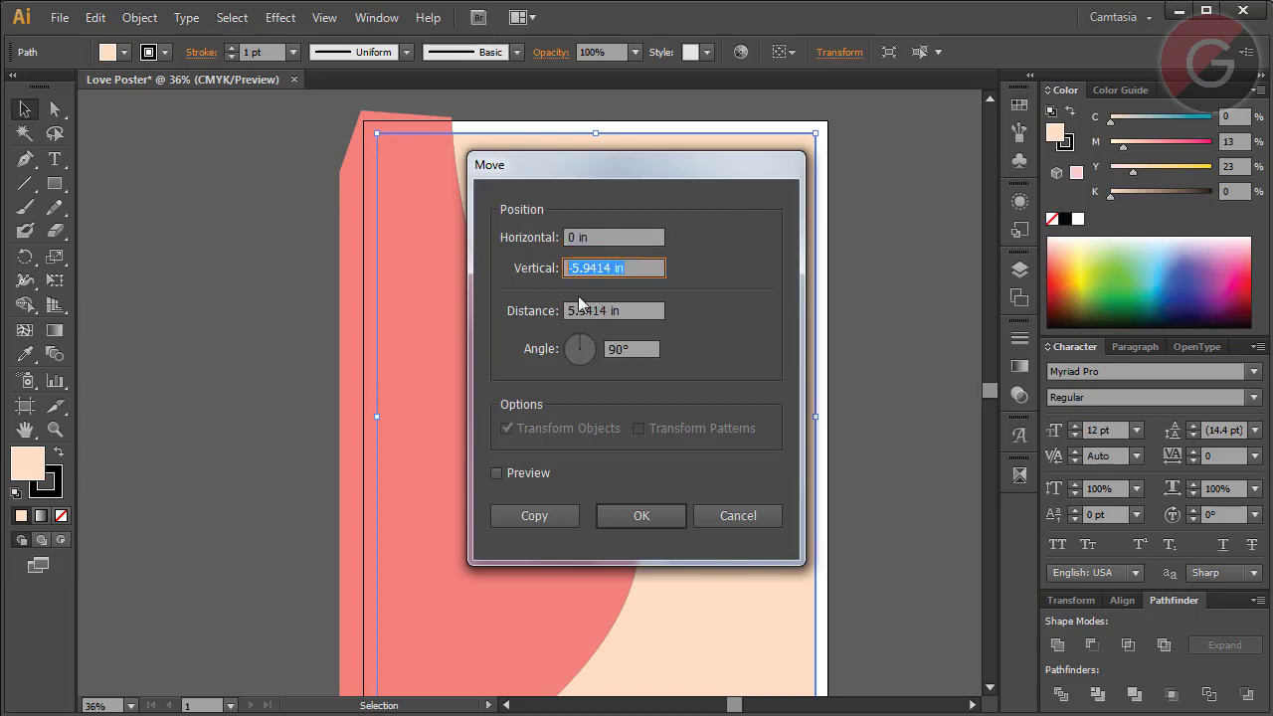
{"action": "type", "text": "0"}
{"action": "key", "text": "Tab"}
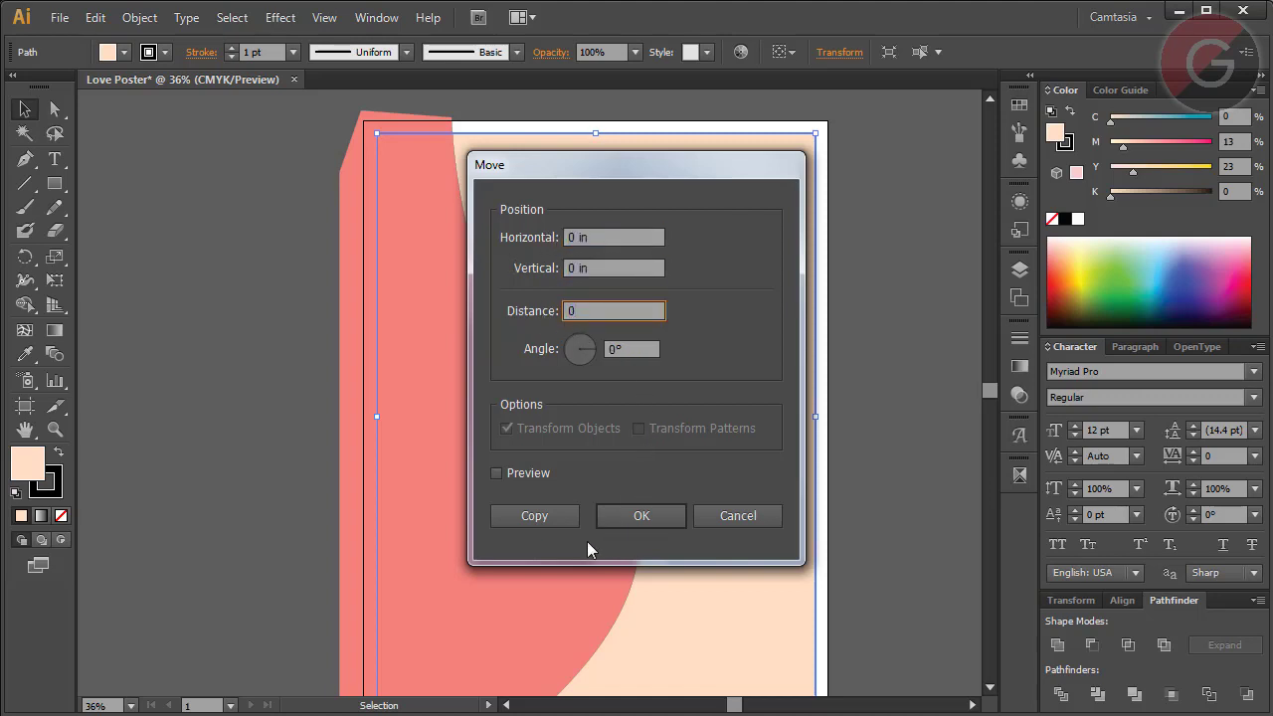
{"action": "left_click", "coordinate": [524, 514]}
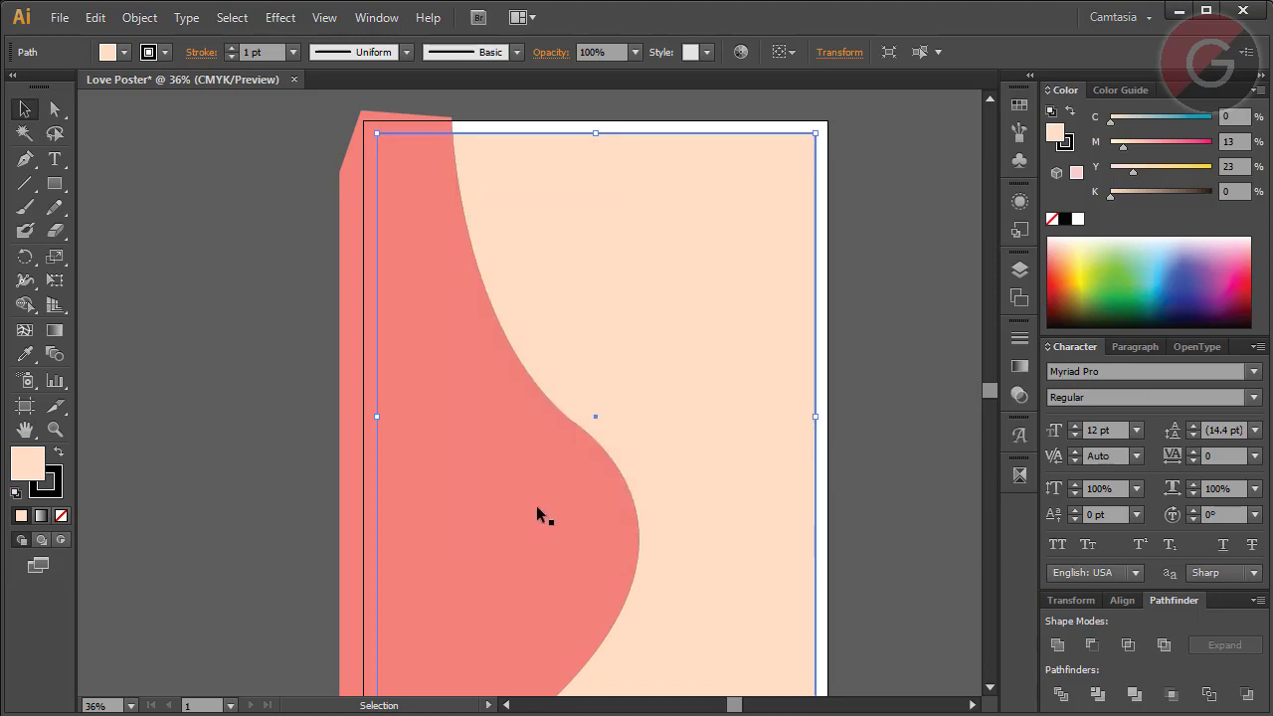
{"action": "left_click", "coordinate": [865, 171]}
{"action": "left_click_drag", "start_coordinate": [731, 153], "coordinate": [822, 257]}
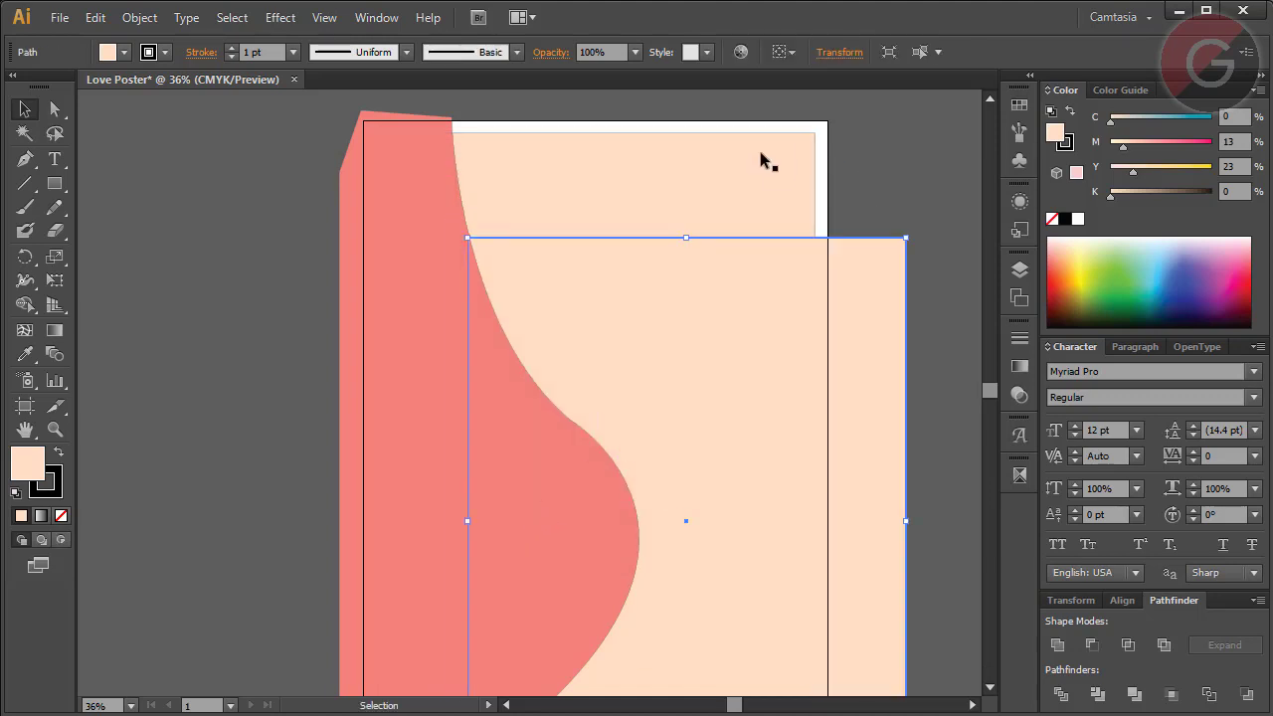
{"action": "key", "text": "ctrl+z"}
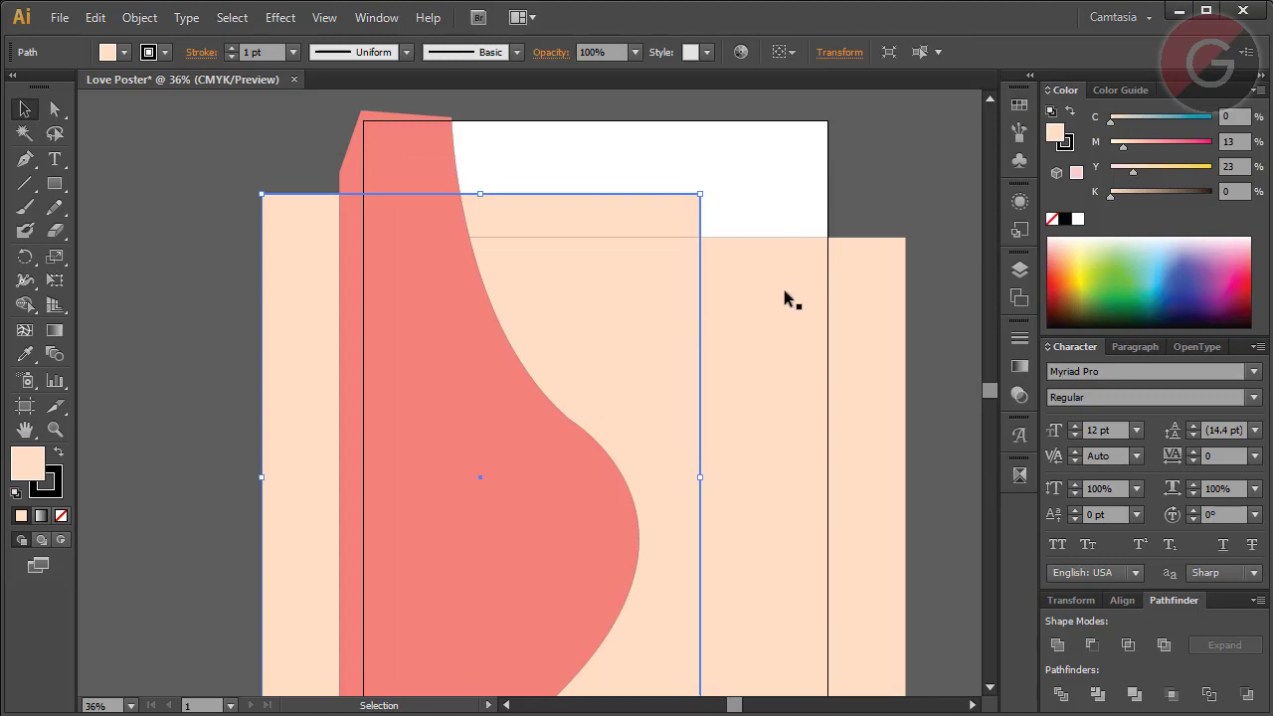
{"action": "key", "text": "ctrl+z"}
{"action": "key", "text": "ctrl+z"}
{"action": "left_click", "coordinate": [856, 276]}
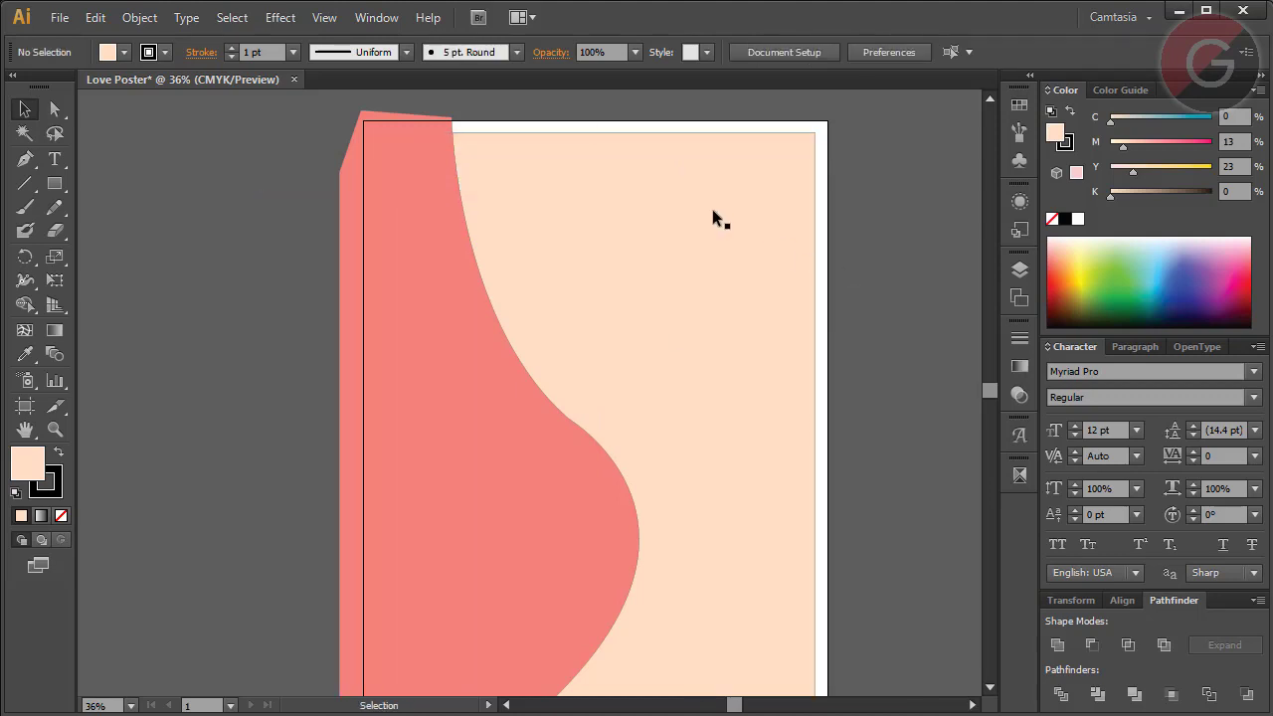
{"action": "left_click", "coordinate": [714, 215]}
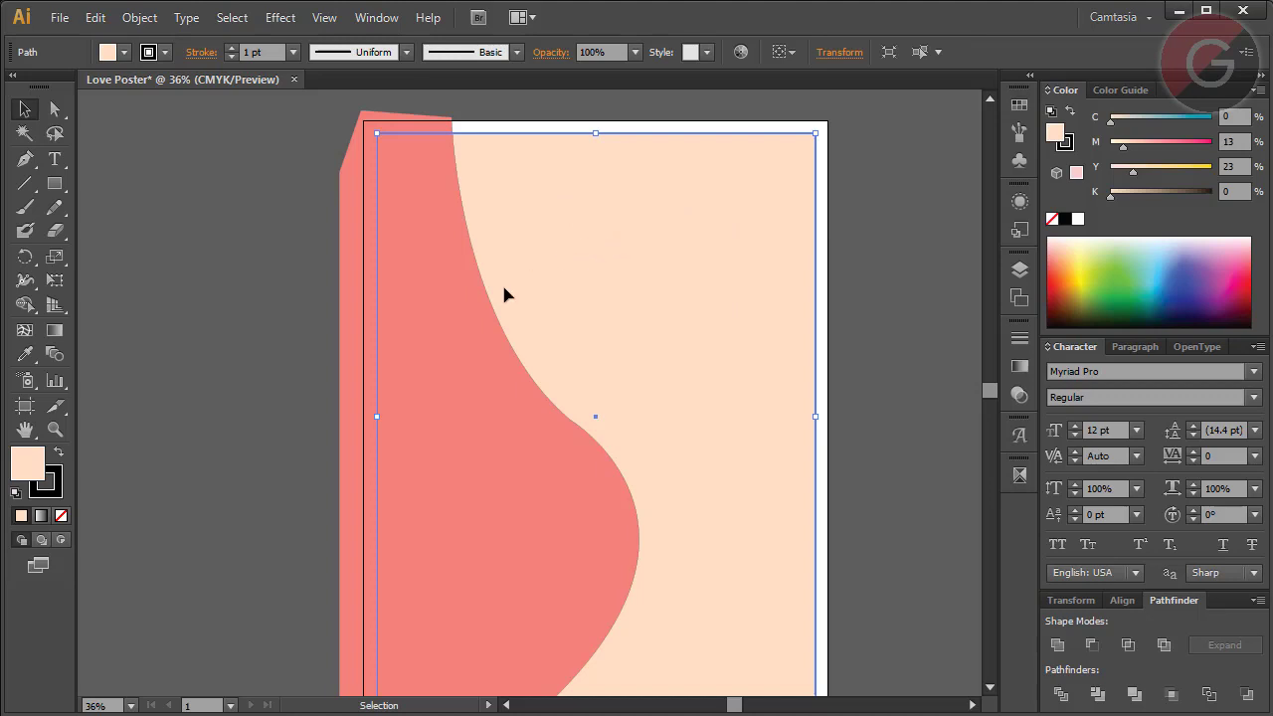
Step: Bring the peach rectangle to the front and Shift-add the red shape to the selection
{"action": "right_click", "coordinate": [557, 174]}
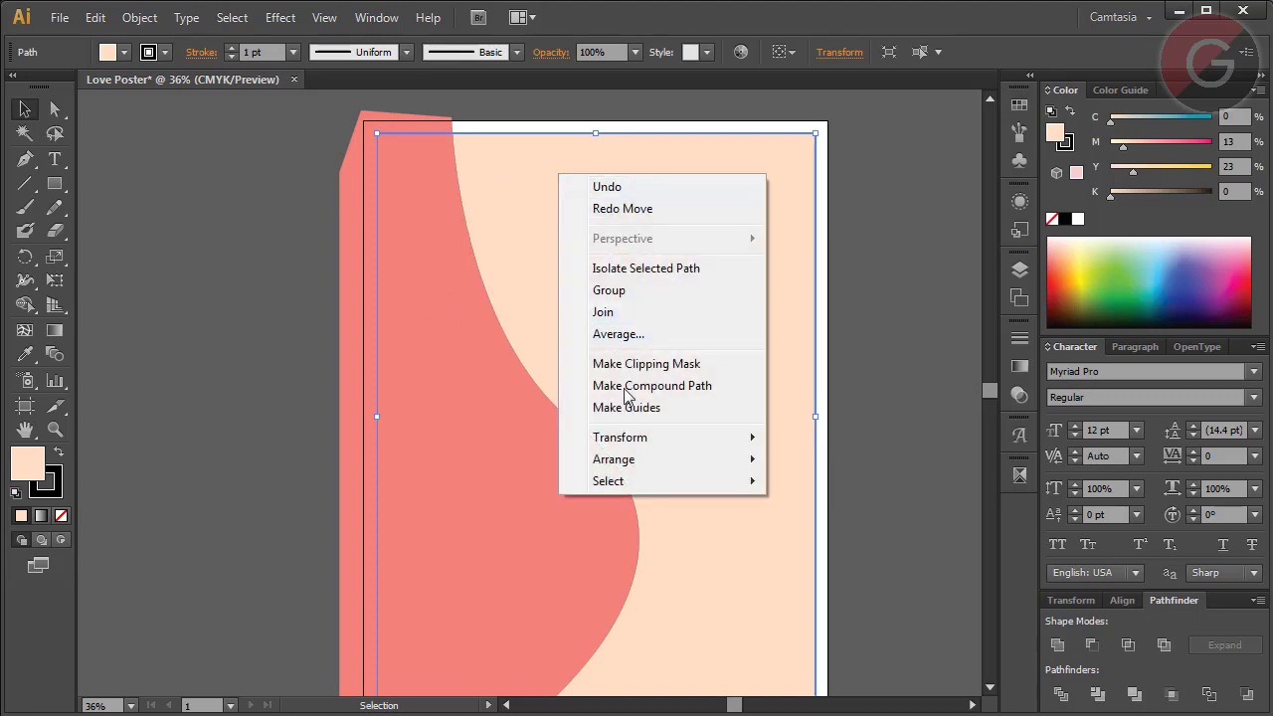
{"action": "right_click", "coordinate": [528, 182]}
{"action": "mouse_move", "coordinate": [583, 469]}
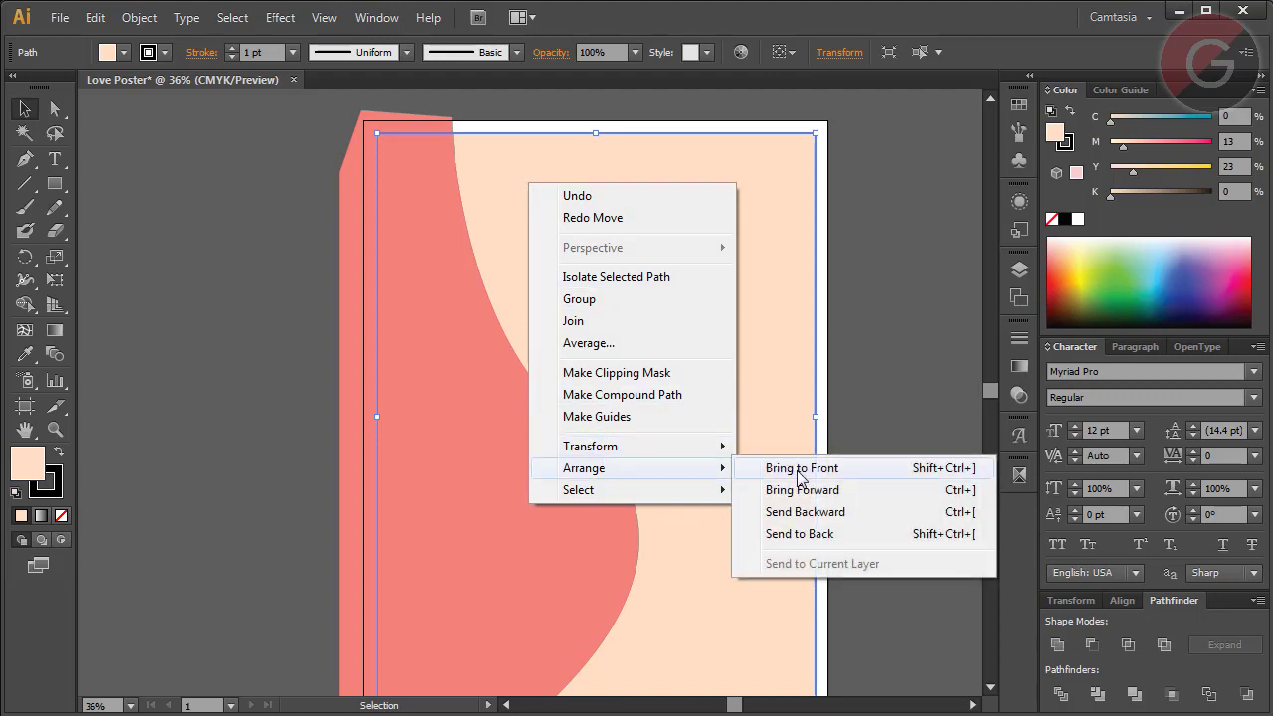
{"action": "left_click", "coordinate": [801, 469]}
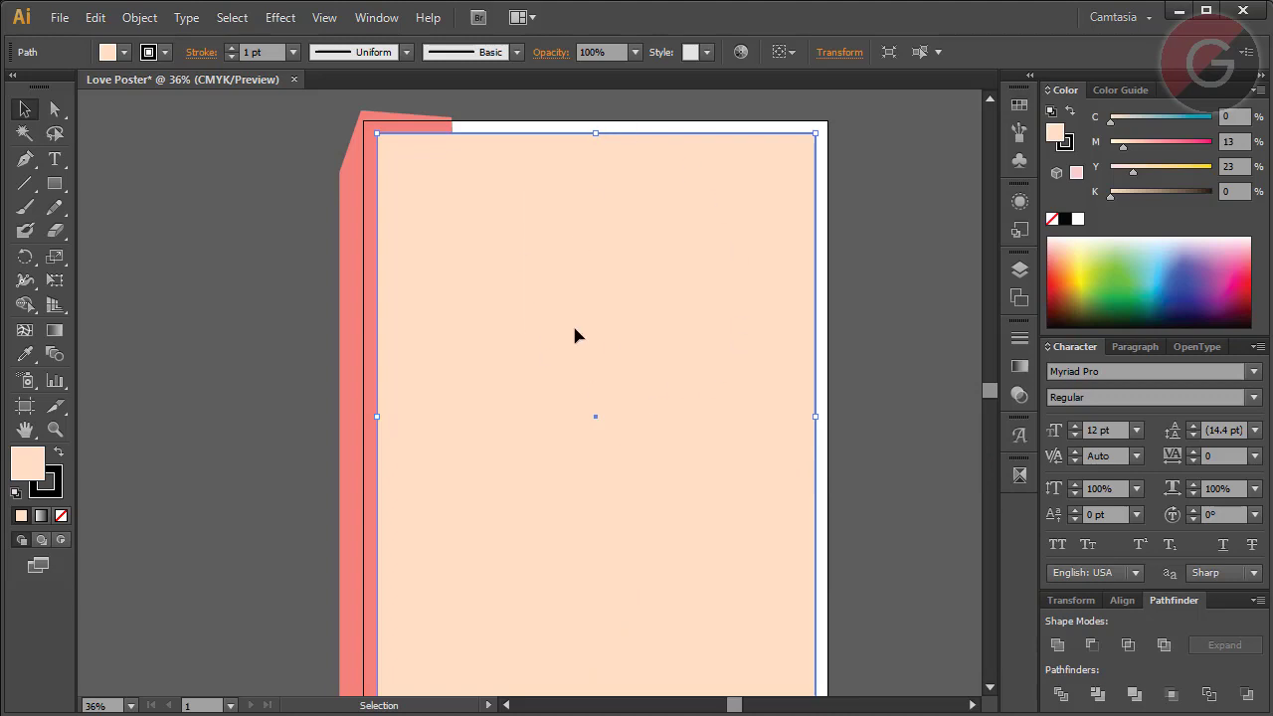
{"action": "left_click", "coordinate": [353, 282], "text": "shift"}
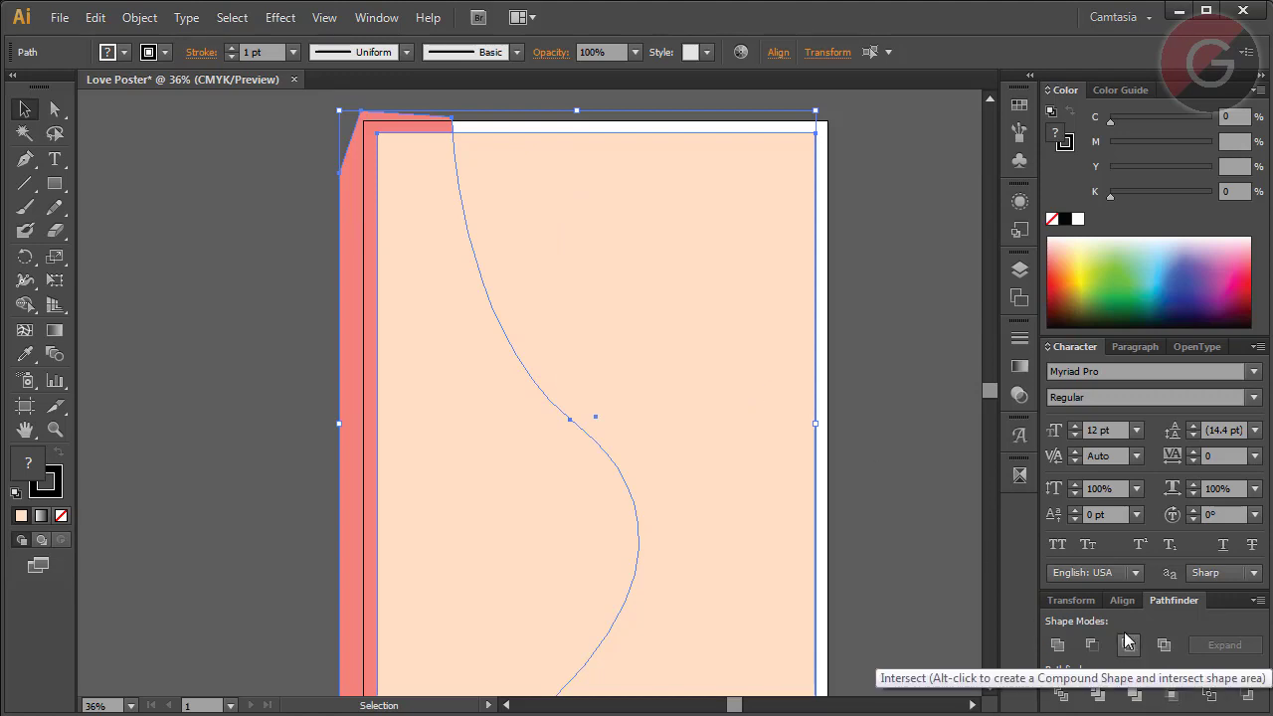
Step: Intersect the shapes, remove the stroke, and fill the result red C0 M100 Y85 K0
{"action": "left_click", "coordinate": [1128, 646]}
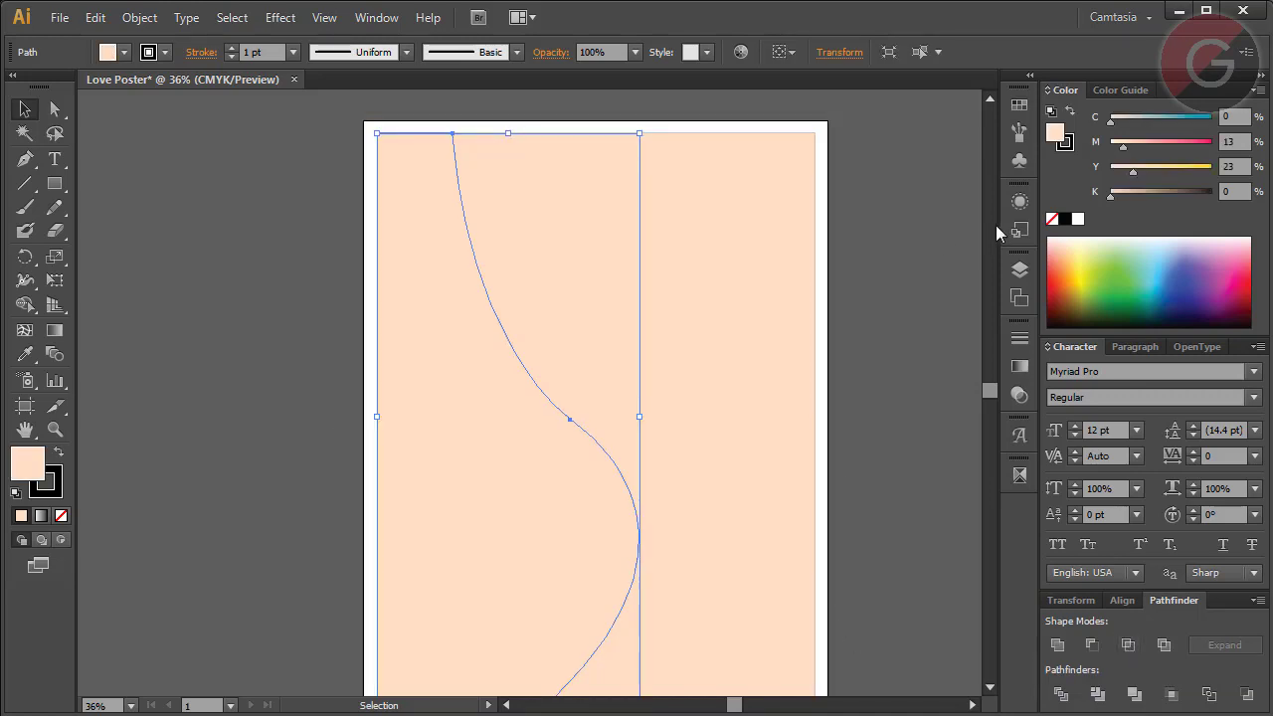
{"action": "left_click", "coordinate": [1068, 149]}
{"action": "left_click", "coordinate": [1052, 219]}
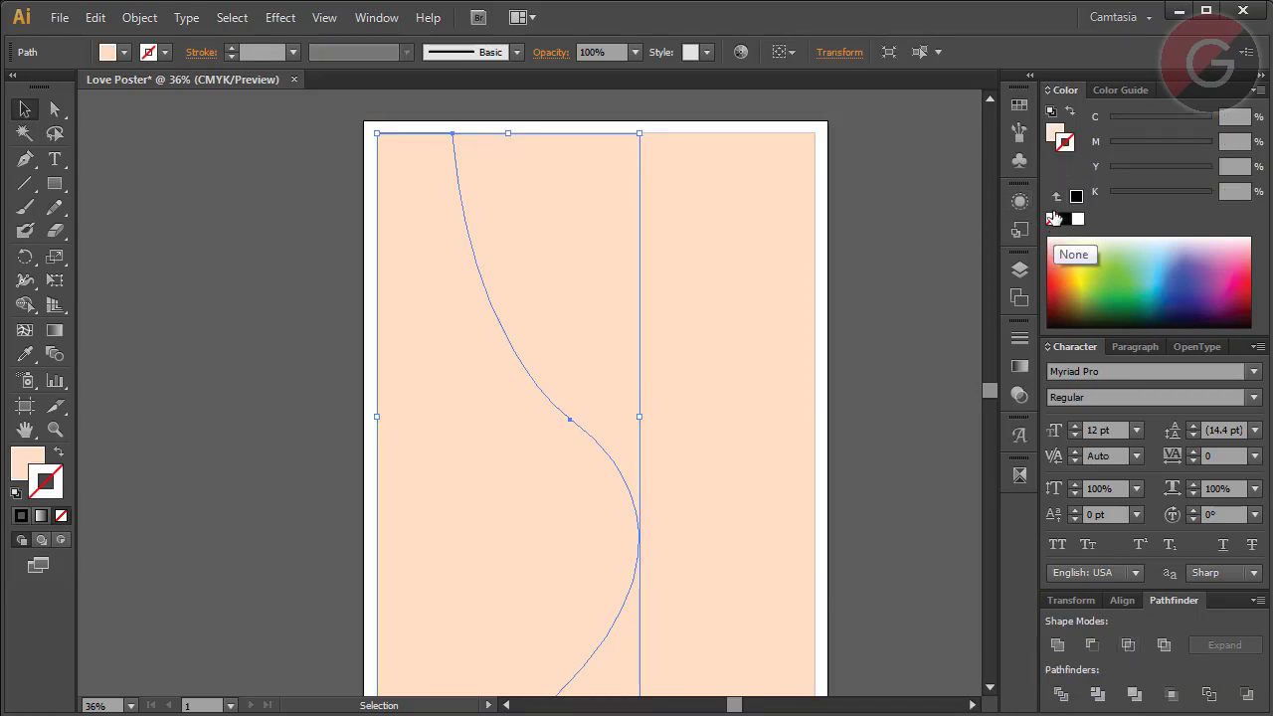
{"action": "left_click", "coordinate": [1054, 134]}
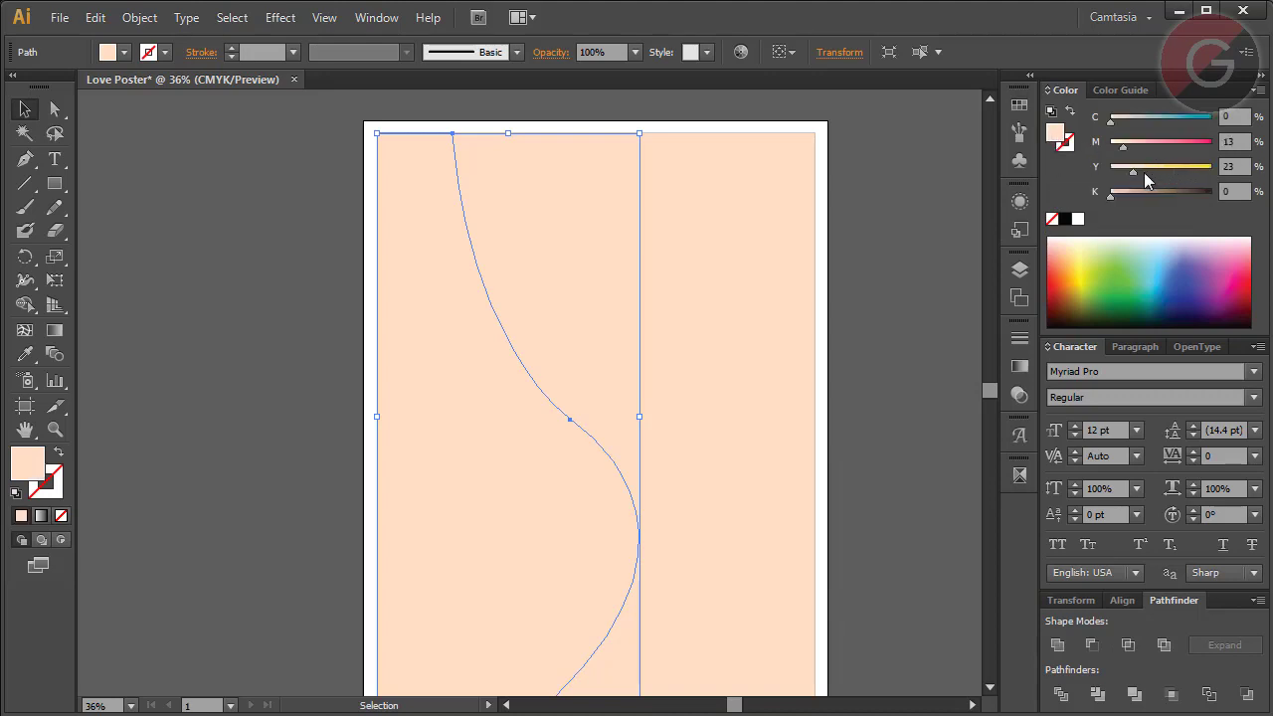
{"action": "left_click_drag", "start_coordinate": [1134, 173], "coordinate": [1213, 171]}
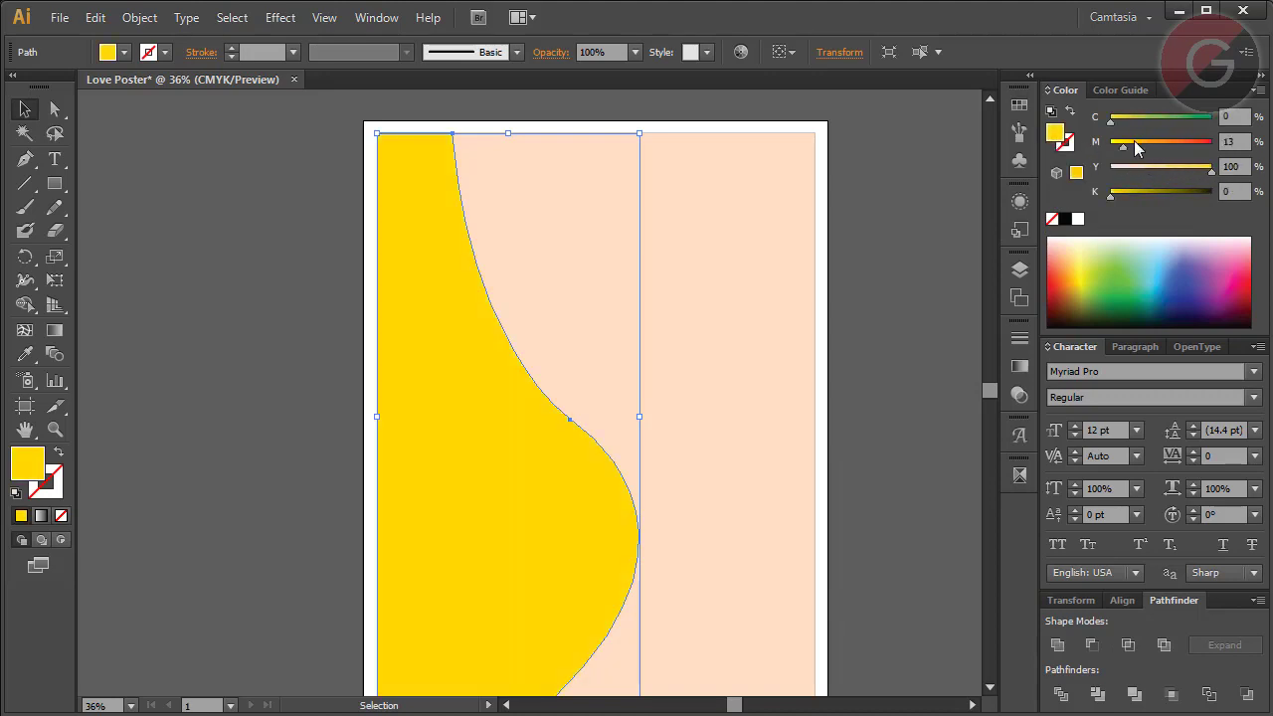
{"action": "mouse_move", "coordinate": [1135, 147]}
{"action": "left_mouse_down"}
{"action": "mouse_move", "coordinate": [1203, 159]}
{"action": "mouse_move", "coordinate": [1213, 144]}
{"action": "mouse_move", "coordinate": [1198, 171]}
{"action": "left_mouse_up"}
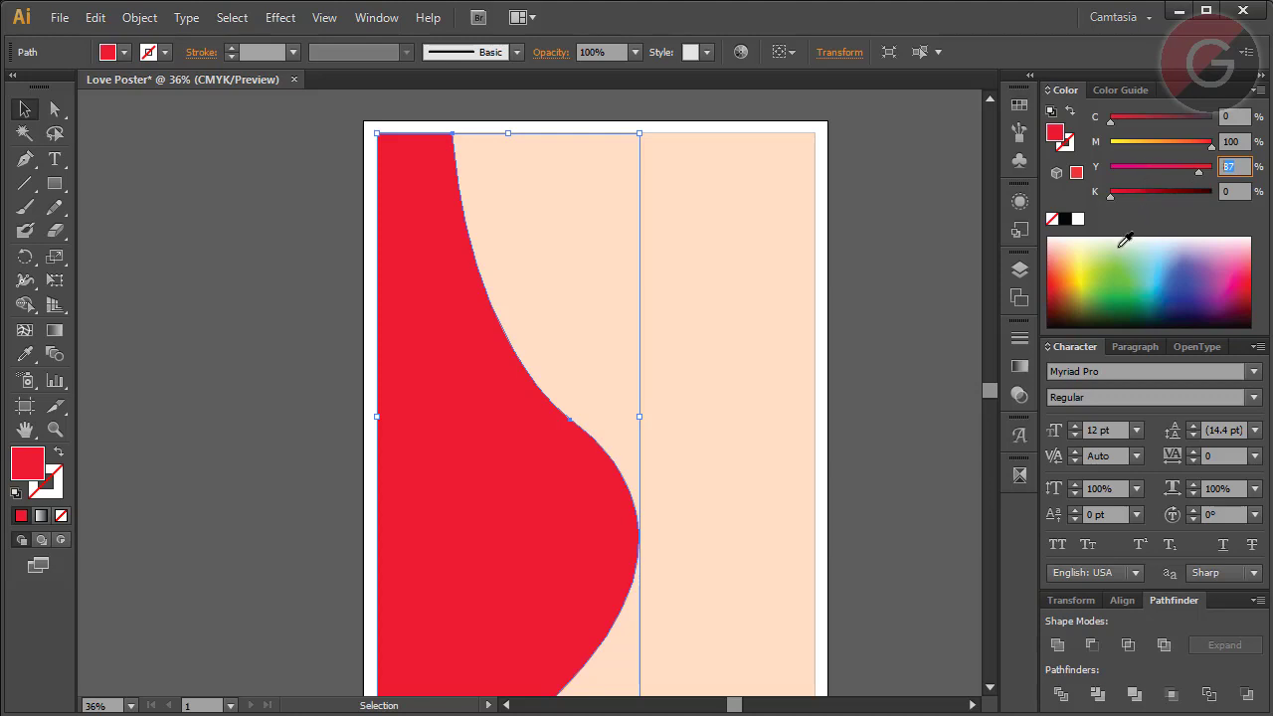
{"action": "type", "text": "85"}
{"action": "key", "text": "Return"}
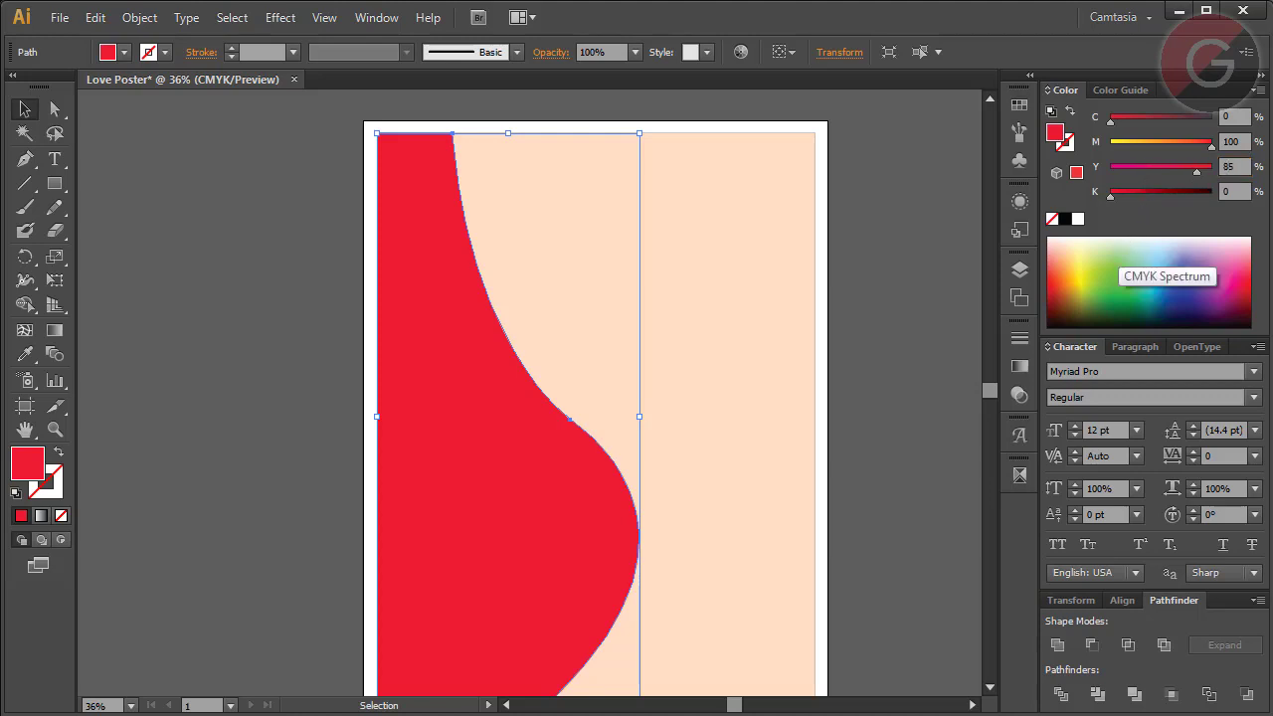
{"action": "left_click", "coordinate": [851, 560]}
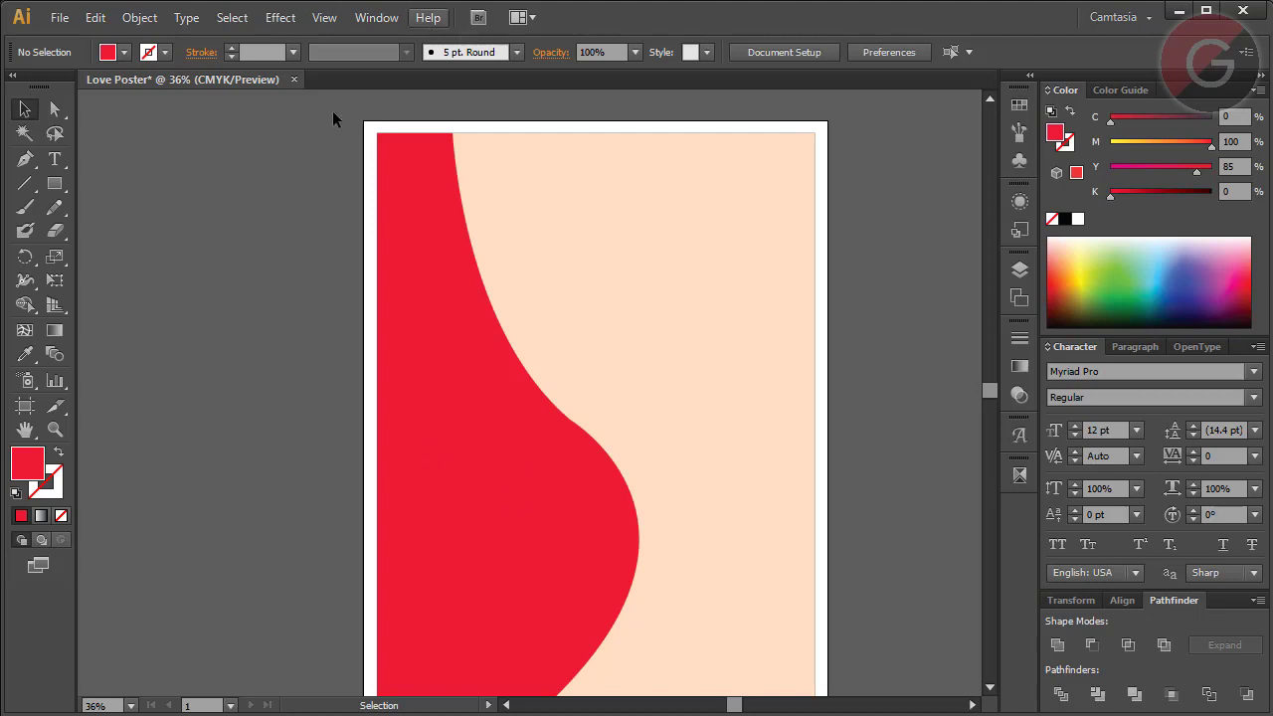
Step: Pen a curve from the poster's left edge rising past the right edge, then refine its handles
{"action": "left_click", "coordinate": [132, 707]}
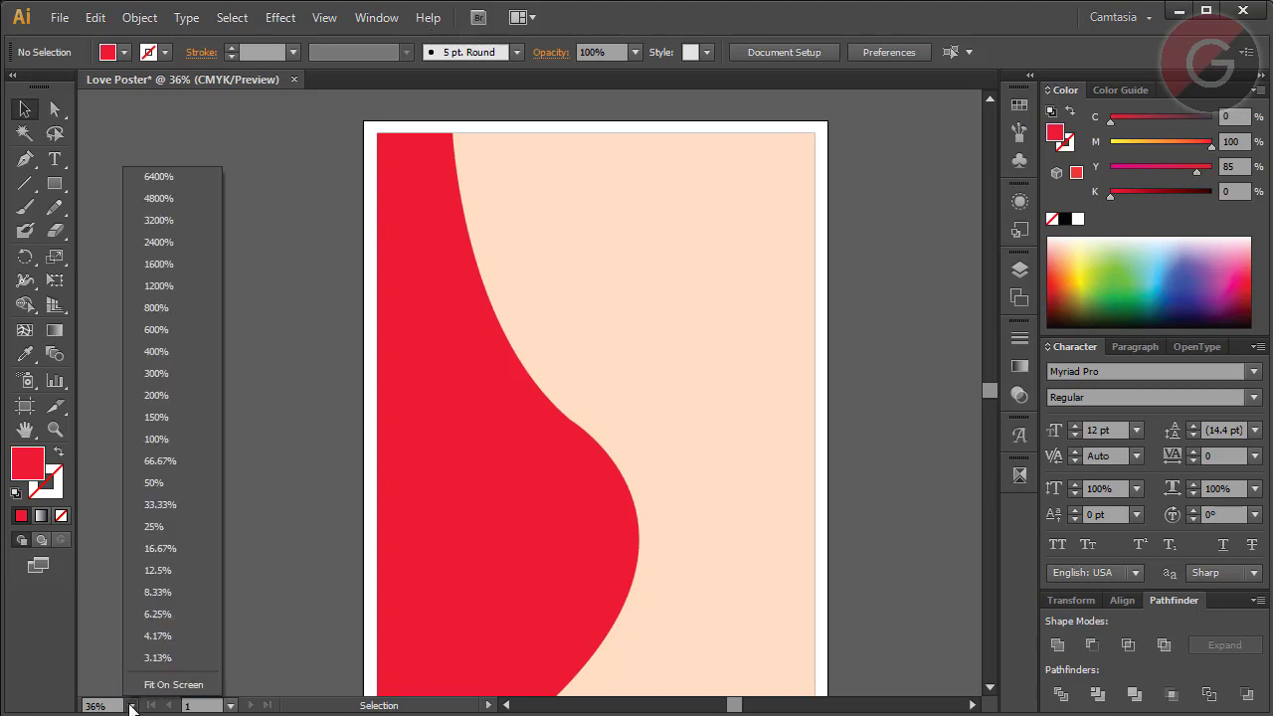
{"action": "left_click", "coordinate": [149, 692]}
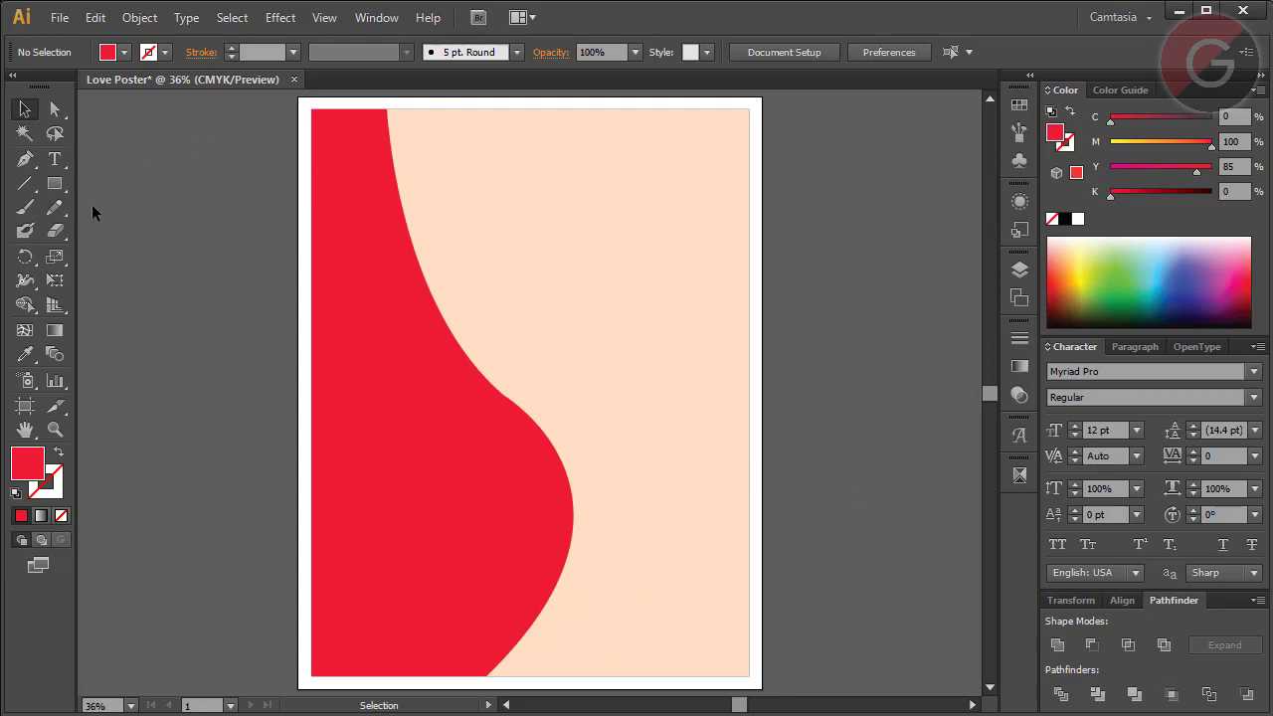
{"action": "left_click", "coordinate": [26, 160]}
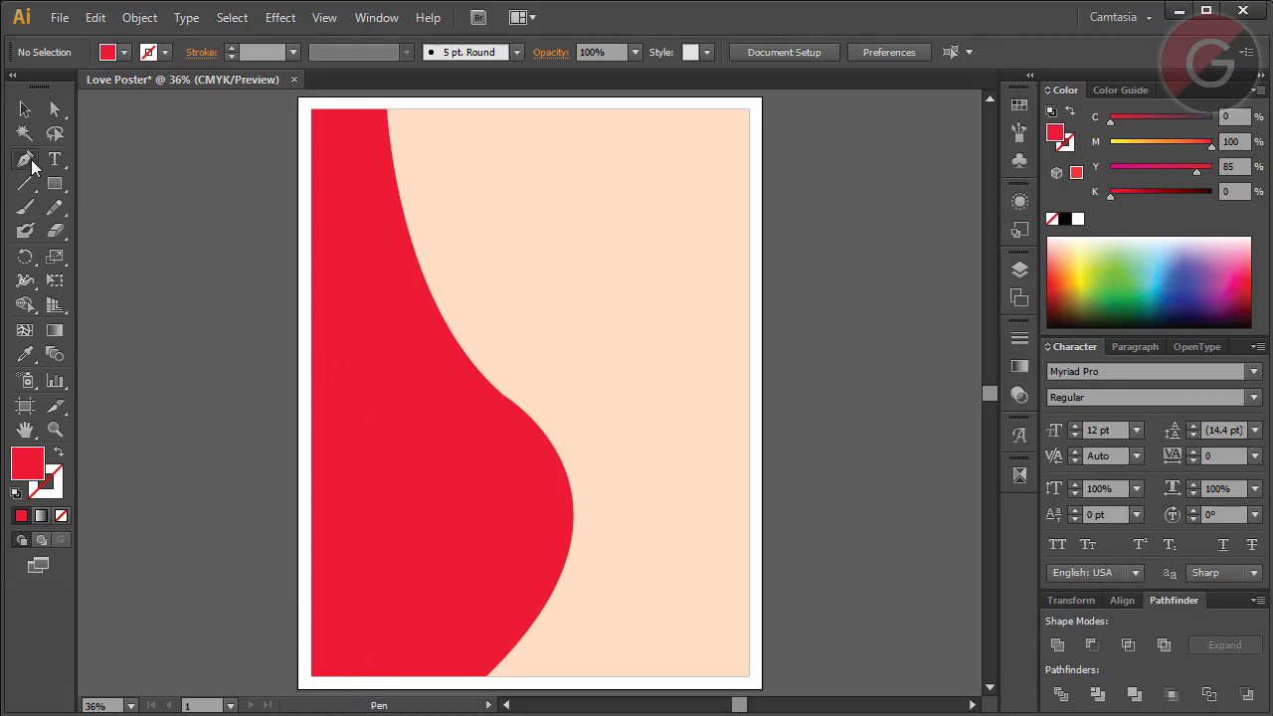
{"action": "left_click", "coordinate": [292, 624]}
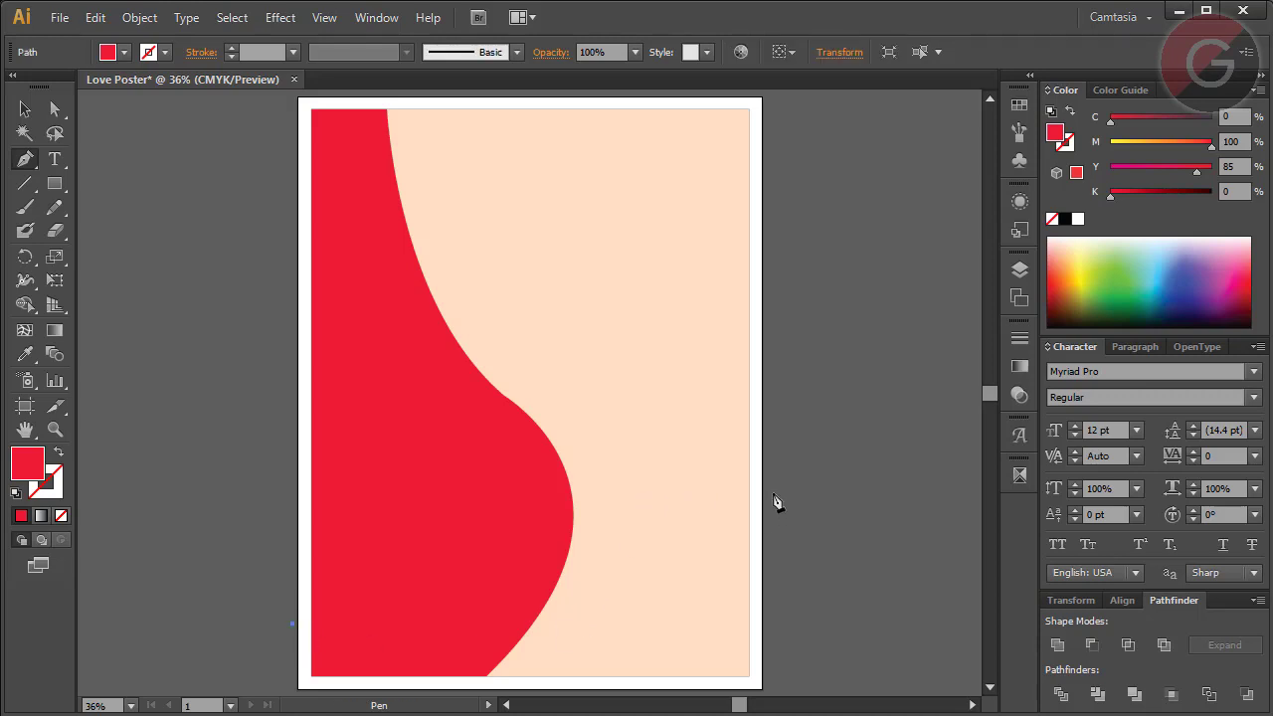
{"action": "left_click_drag", "start_coordinate": [779, 479], "coordinate": [885, 303]}
{"action": "left_click_drag", "start_coordinate": [885, 303], "coordinate": [882, 298]}
{"action": "left_click", "coordinate": [55, 109]}
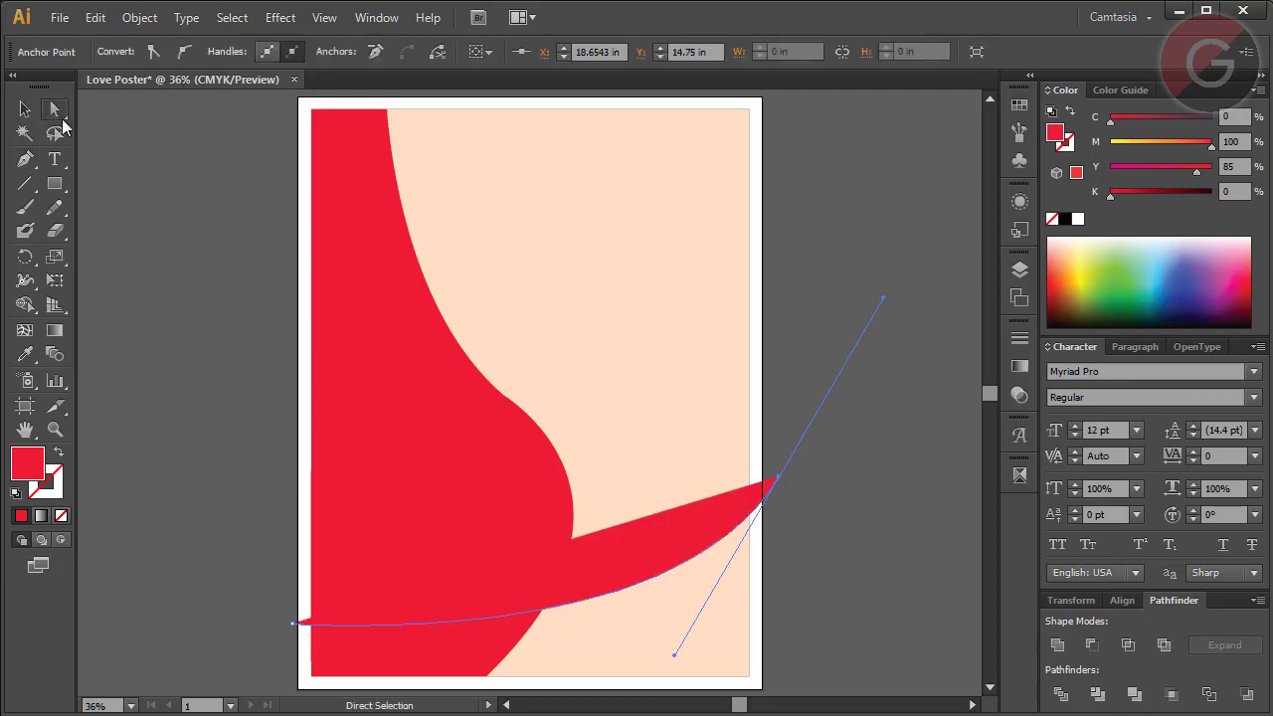
{"action": "left_click_drag", "start_coordinate": [775, 481], "coordinate": [778, 397]}
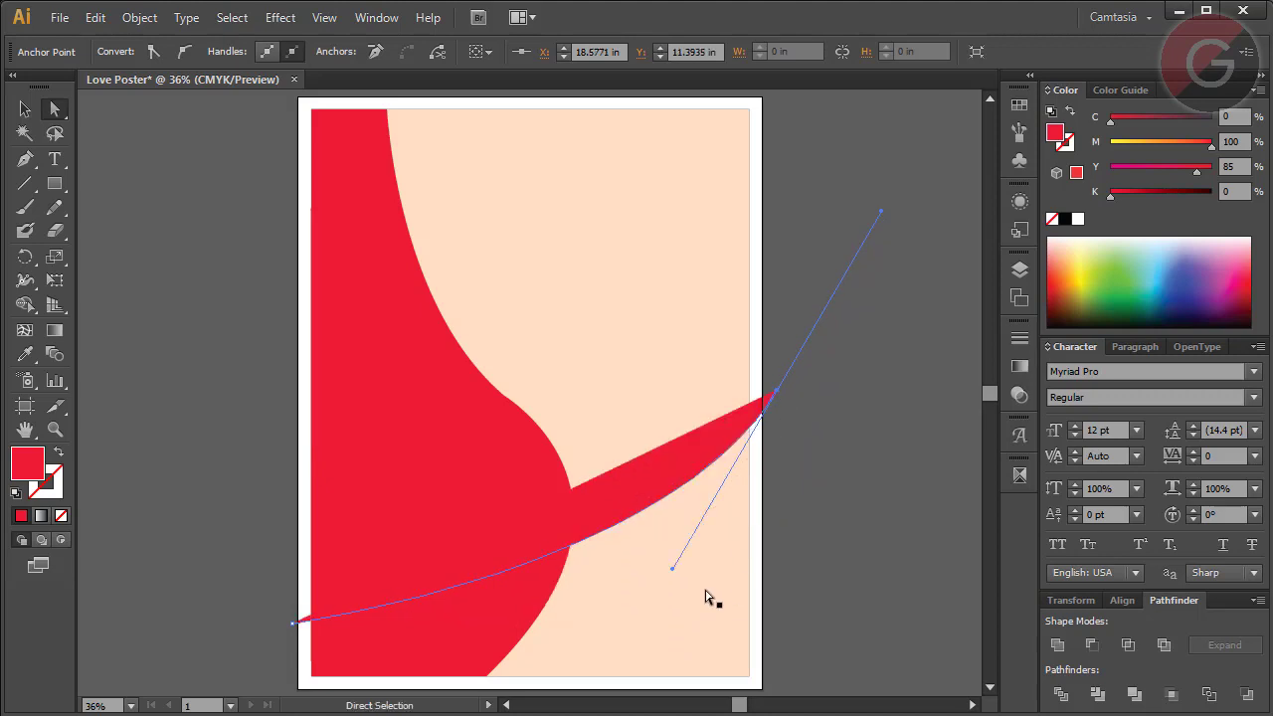
{"action": "left_click_drag", "start_coordinate": [674, 570], "coordinate": [635, 668]}
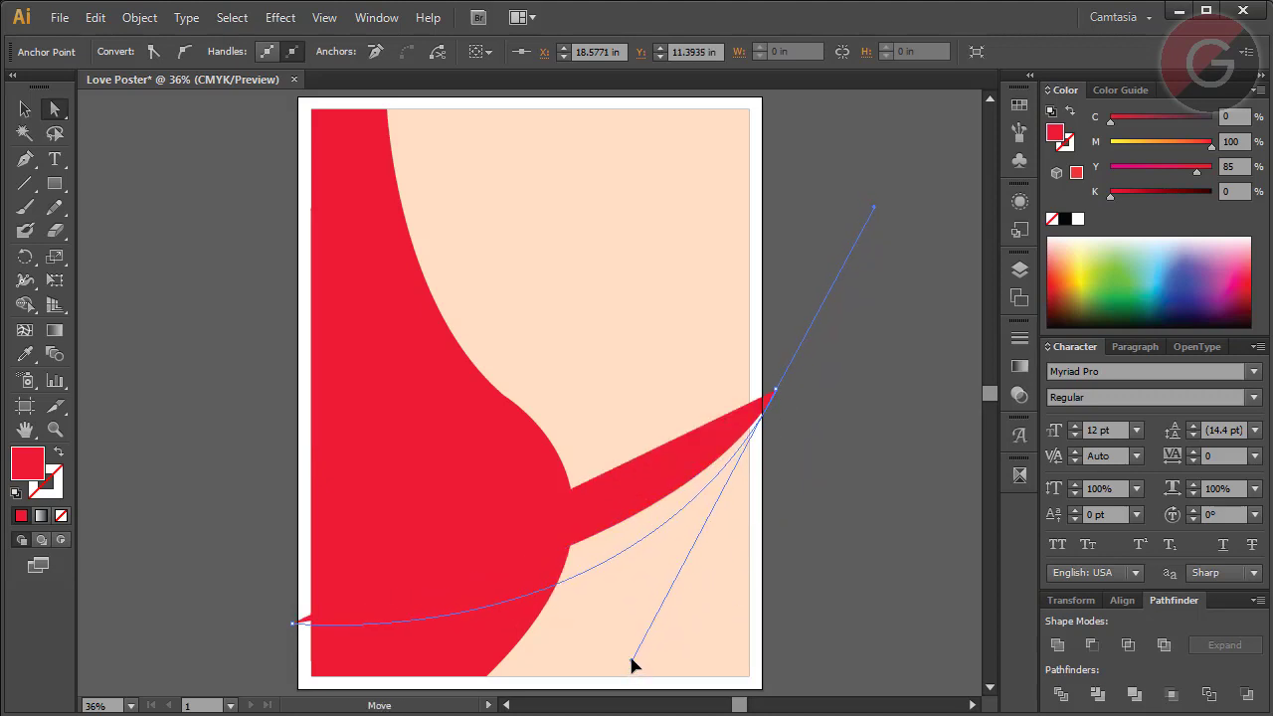
{"action": "left_click_drag", "start_coordinate": [634, 668], "coordinate": [631, 661]}
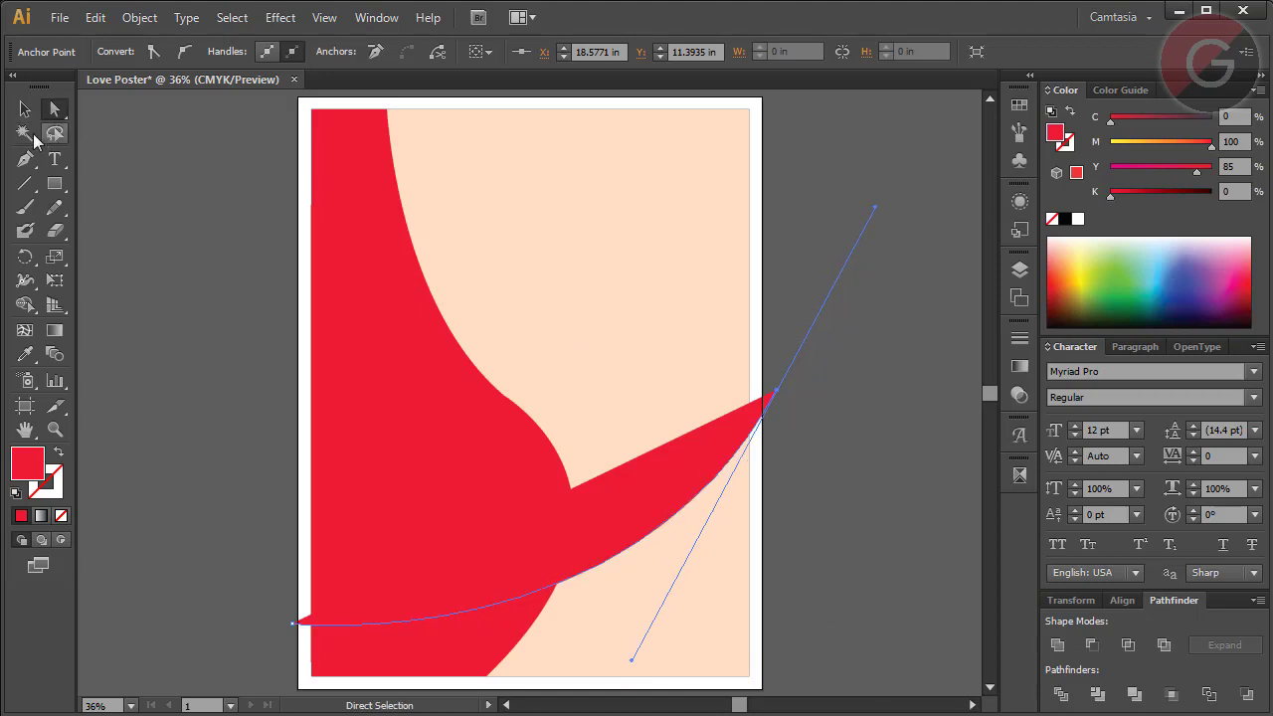
Step: Add bottom-right and bottom-left corners and close the shape at its start point
{"action": "left_click", "coordinate": [24, 159]}
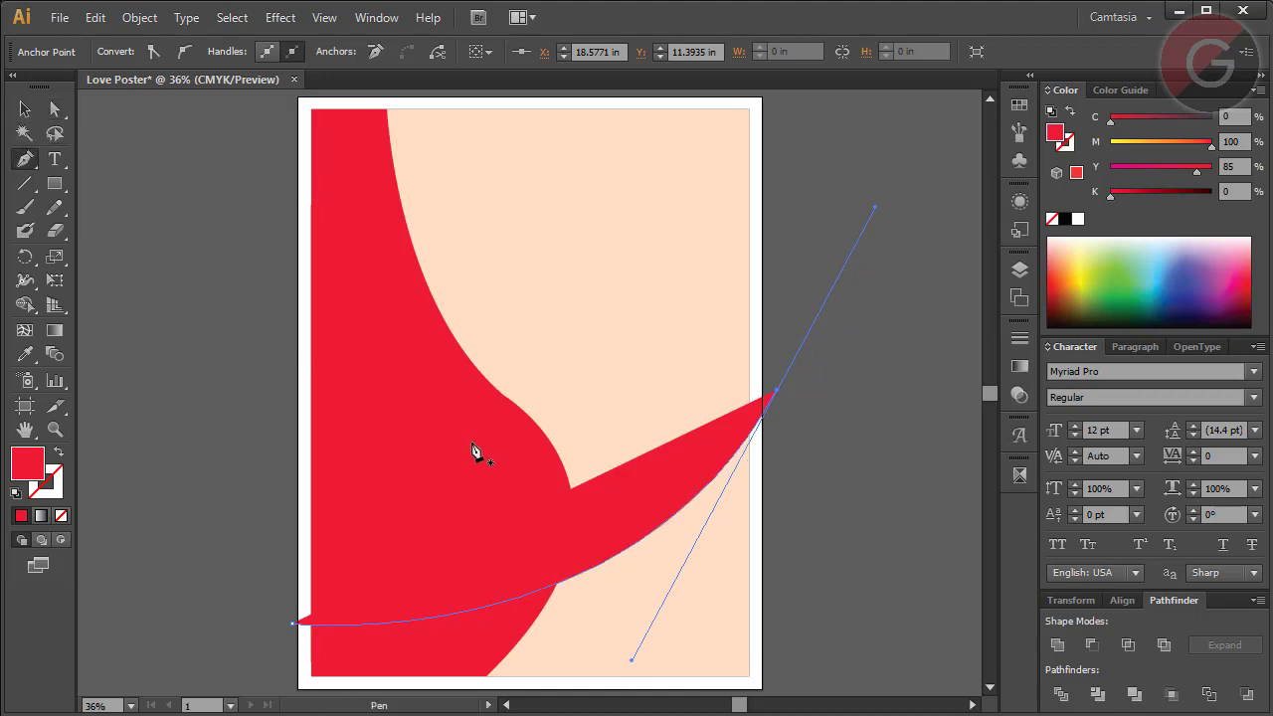
{"action": "left_click", "coordinate": [774, 392]}
{"action": "left_click", "coordinate": [775, 686]}
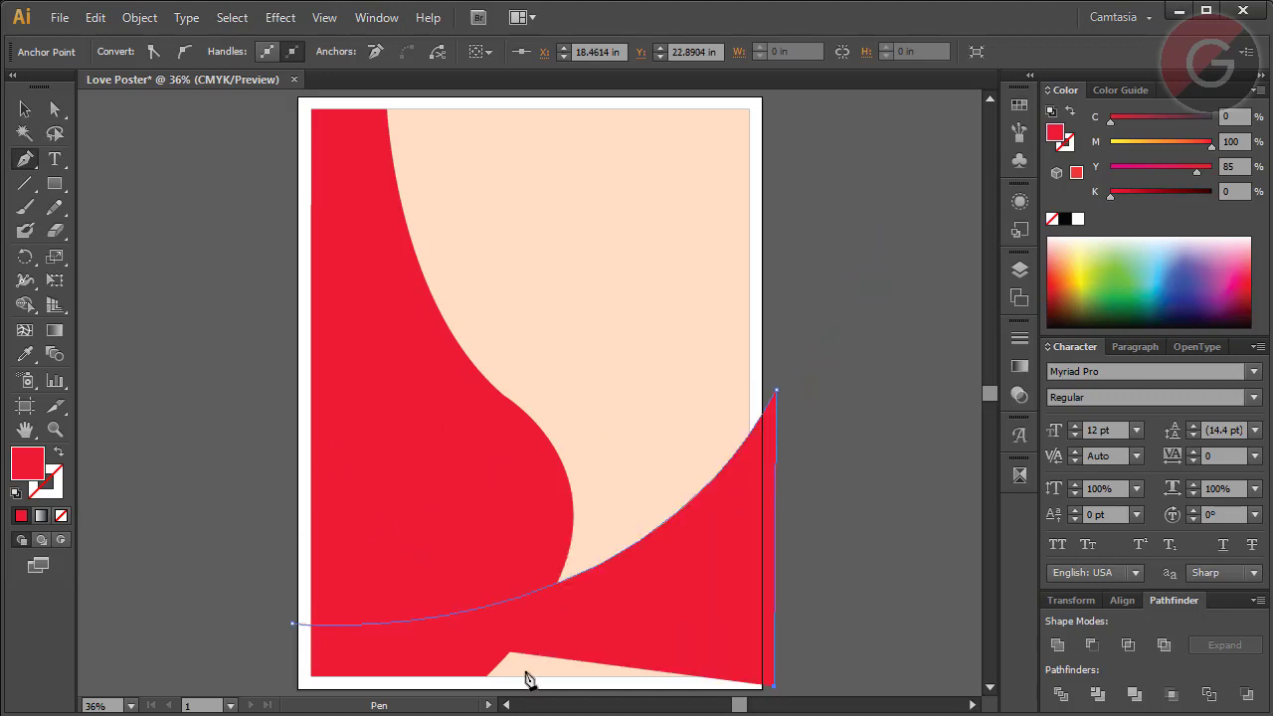
{"action": "left_click", "coordinate": [293, 686]}
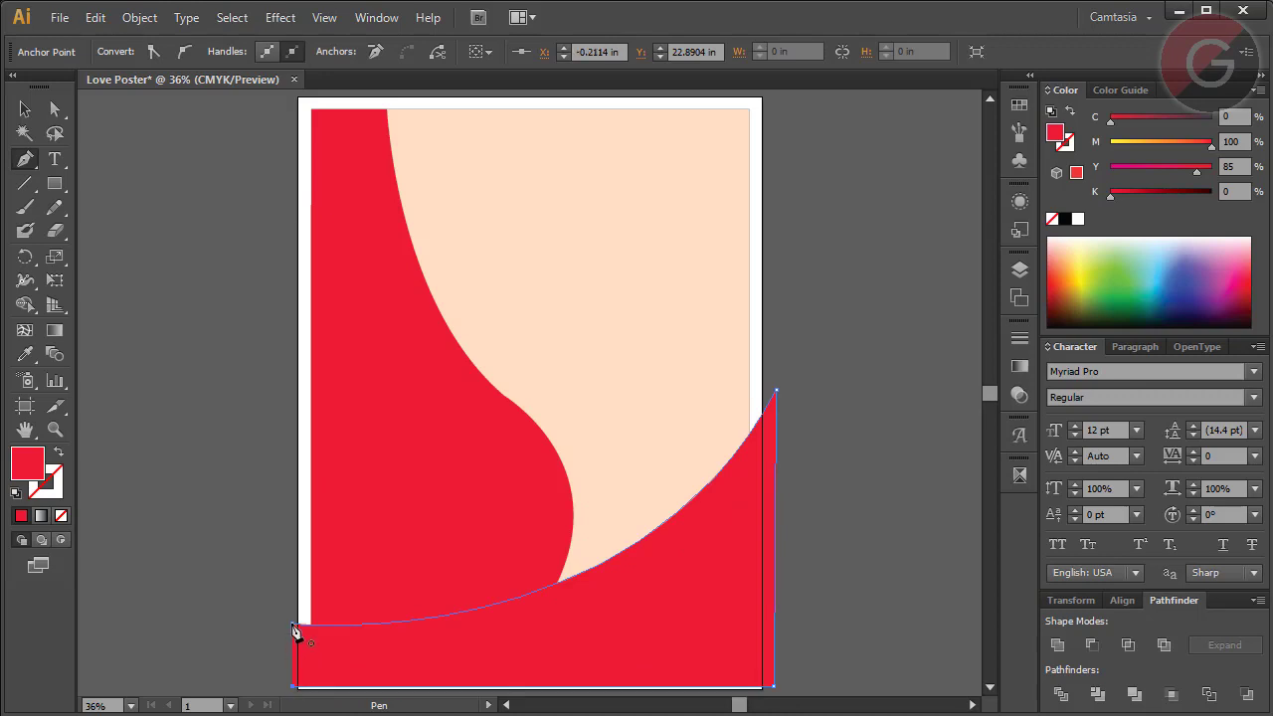
{"action": "left_click", "coordinate": [294, 627]}
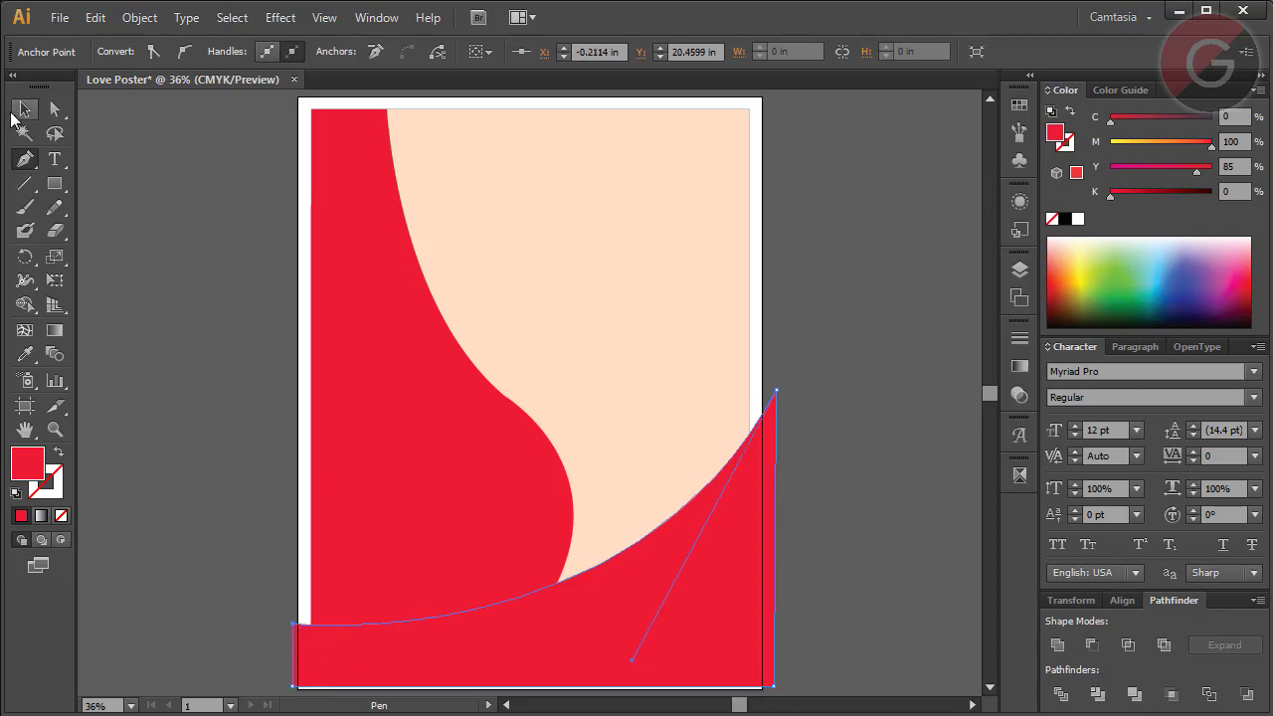
{"action": "left_click", "coordinate": [25, 110]}
{"action": "left_click", "coordinate": [622, 291]}
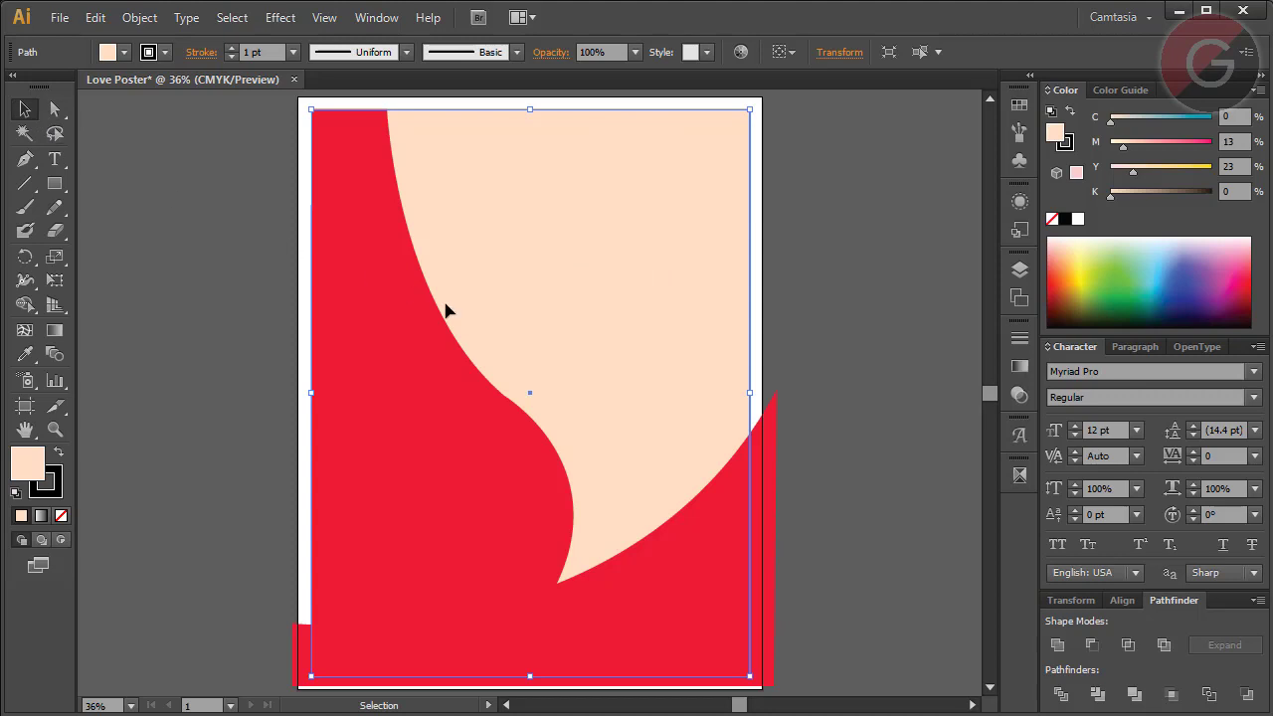
Step: Copy the peach background in place at a 0/0 offset and bring the copy to front
{"action": "key", "text": "Return"}
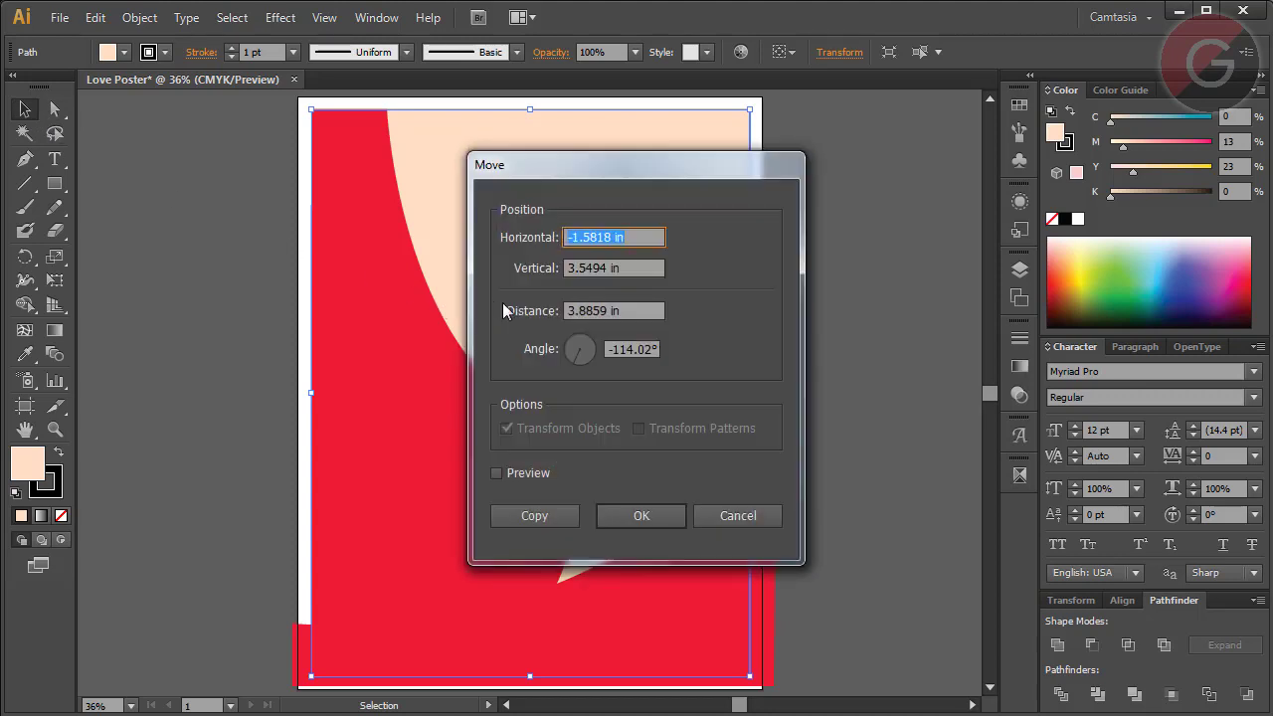
{"action": "type", "text": "0"}
{"action": "key", "text": "Tab"}
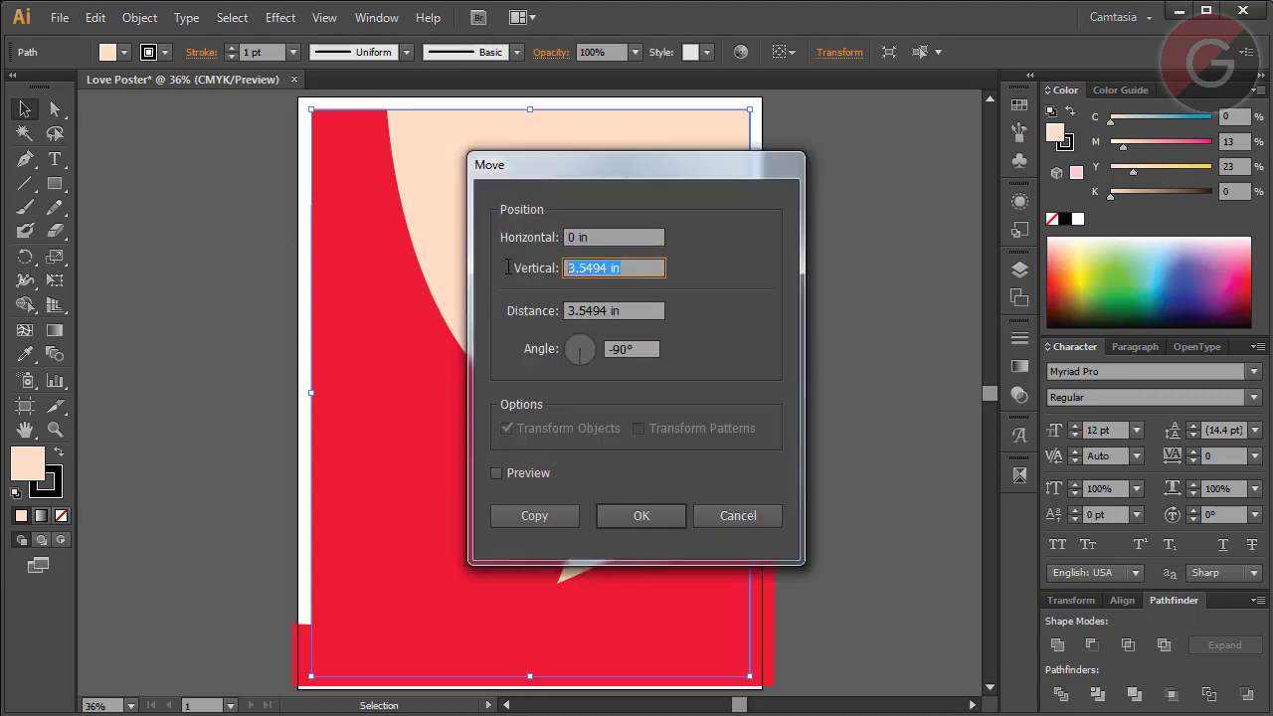
{"action": "type", "text": "0"}
{"action": "key", "text": "Tab"}
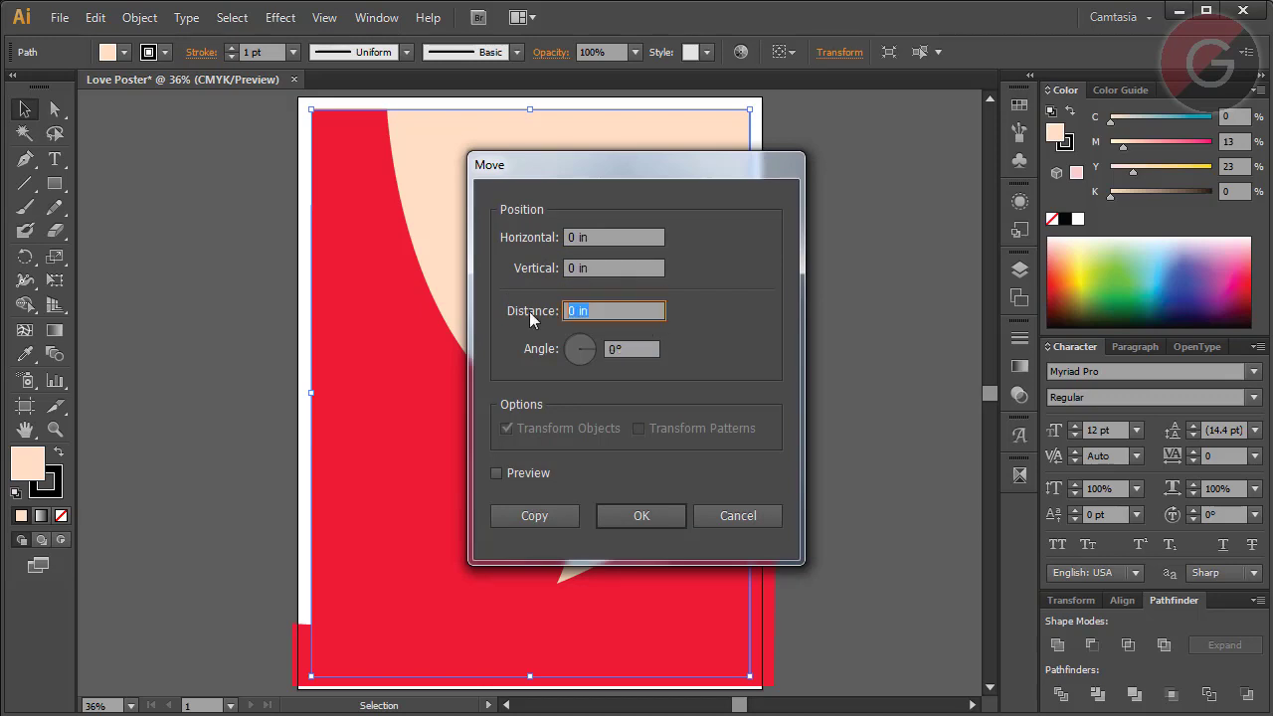
{"action": "type", "text": "0"}
{"action": "left_click", "coordinate": [534, 521]}
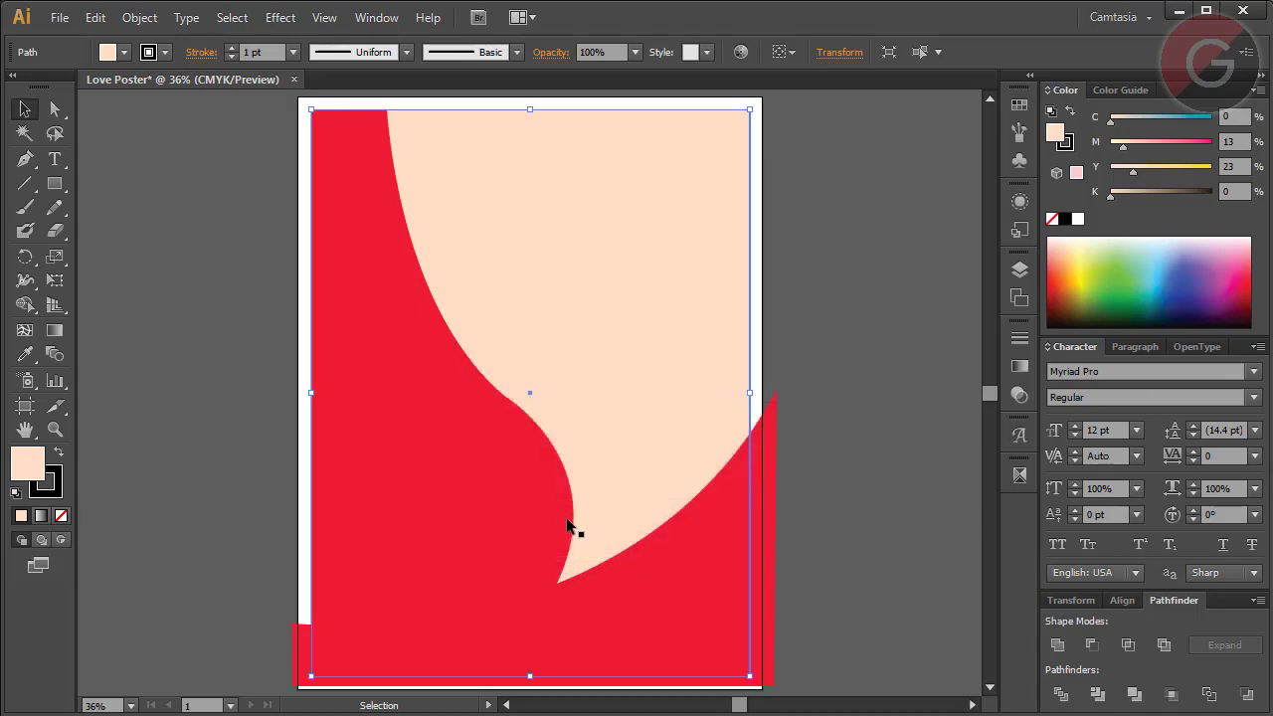
{"action": "right_click", "coordinate": [691, 184]}
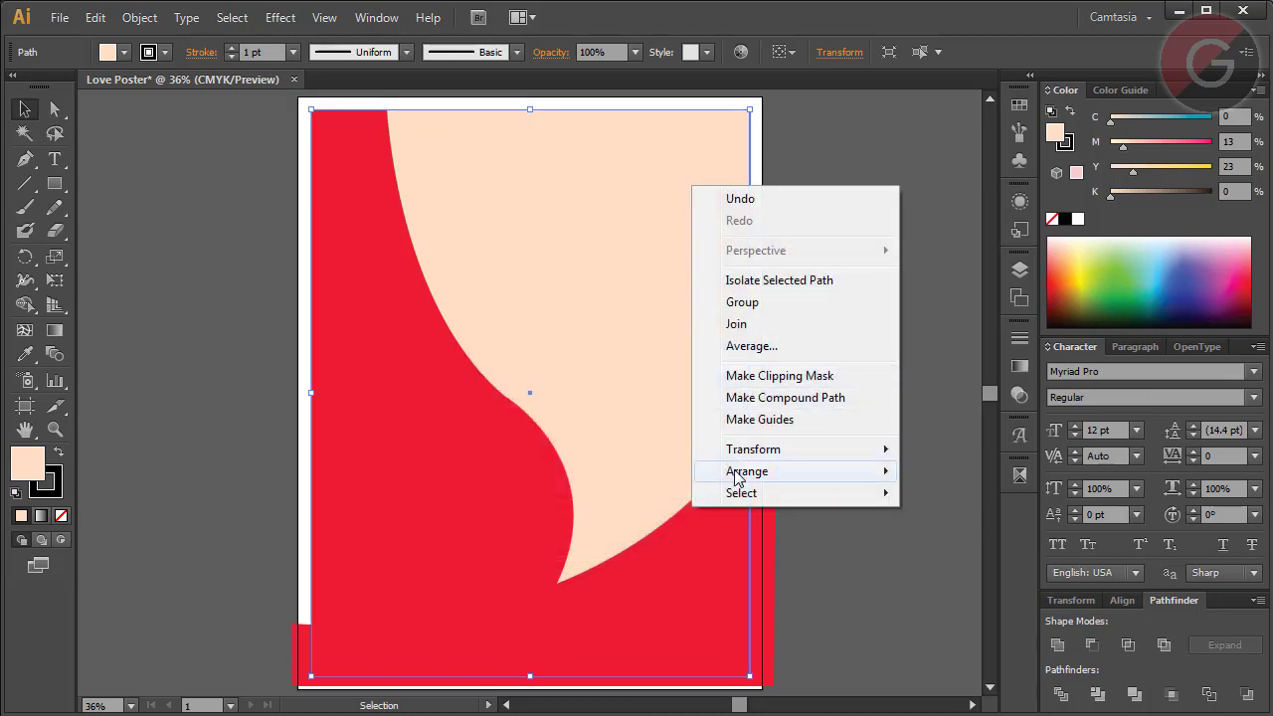
{"action": "mouse_move", "coordinate": [747, 471]}
{"action": "left_click", "coordinate": [935, 472]}
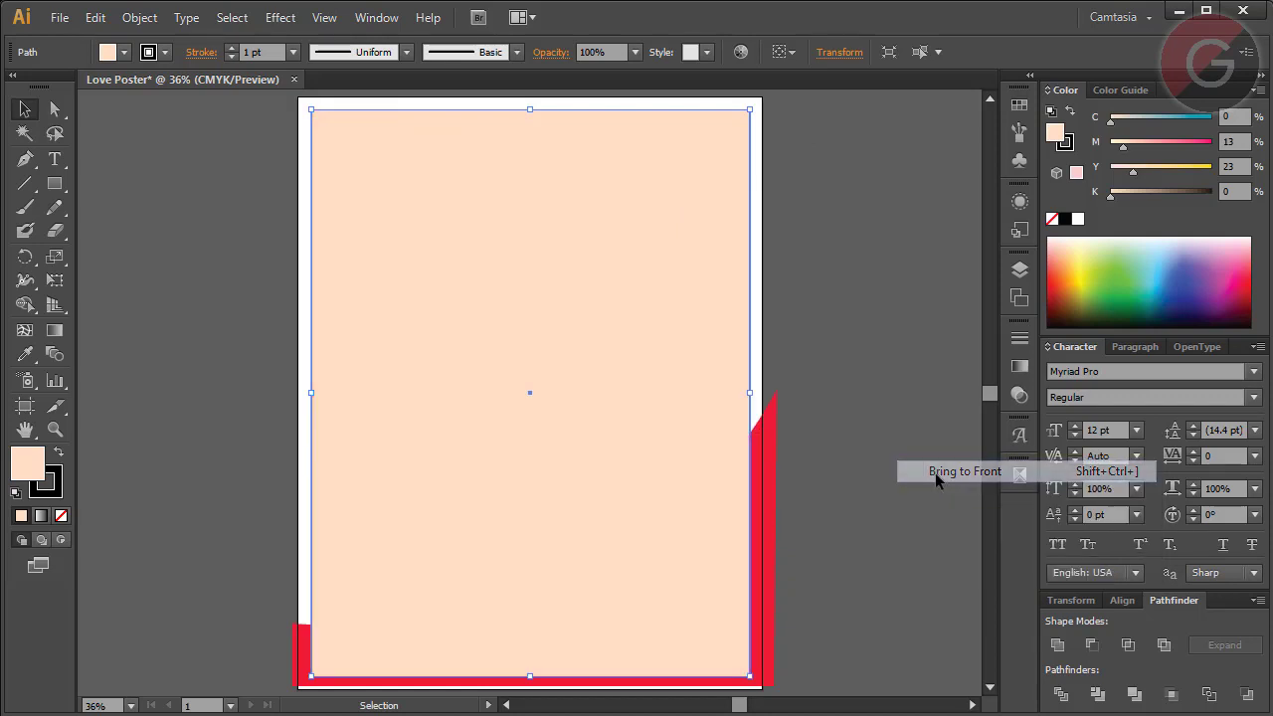
Step: Intersect the red bottom shape with the background copy to trim it to the poster edges
{"action": "left_click", "coordinate": [772, 480], "text": "shift"}
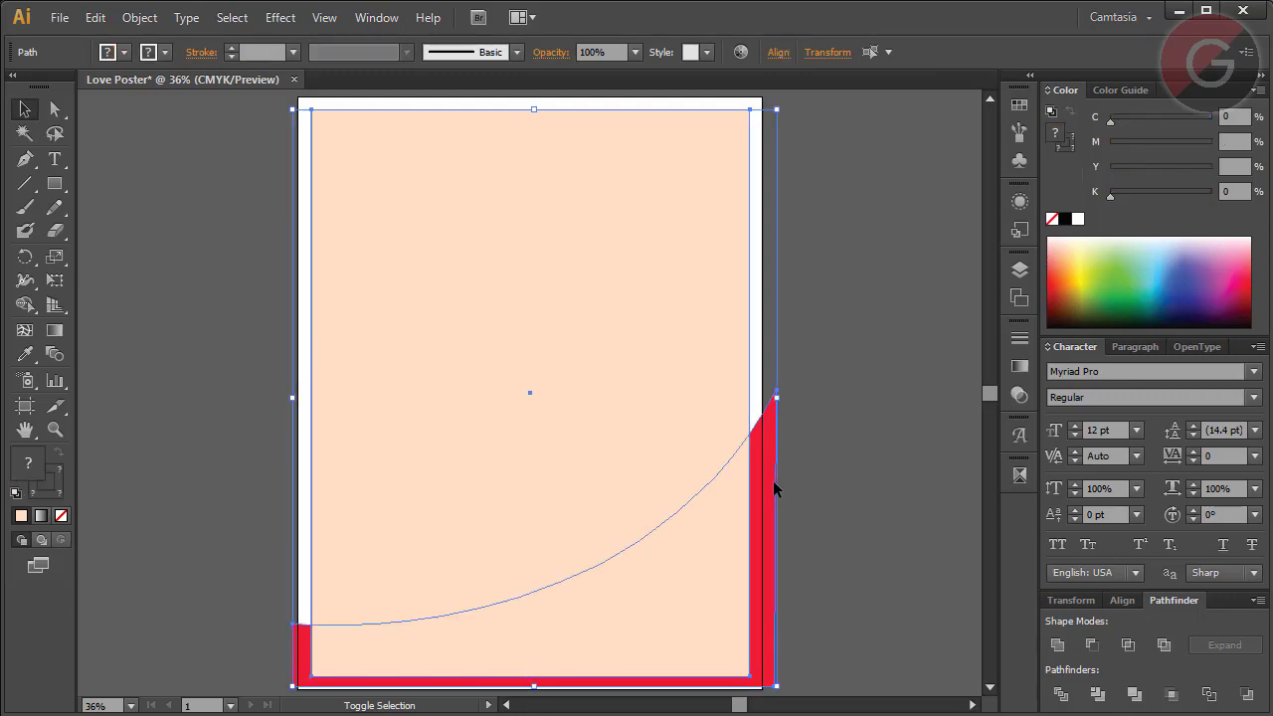
{"action": "left_click", "coordinate": [1126, 645]}
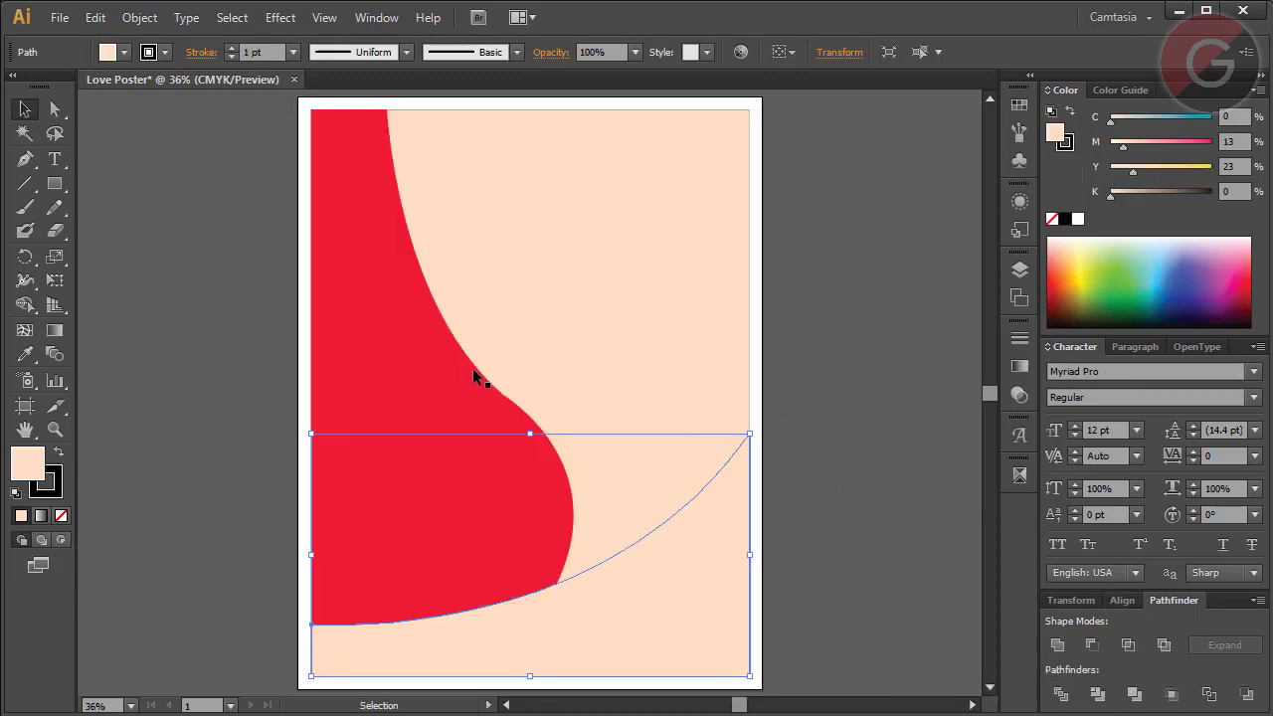
{"action": "left_click", "coordinate": [25, 356]}
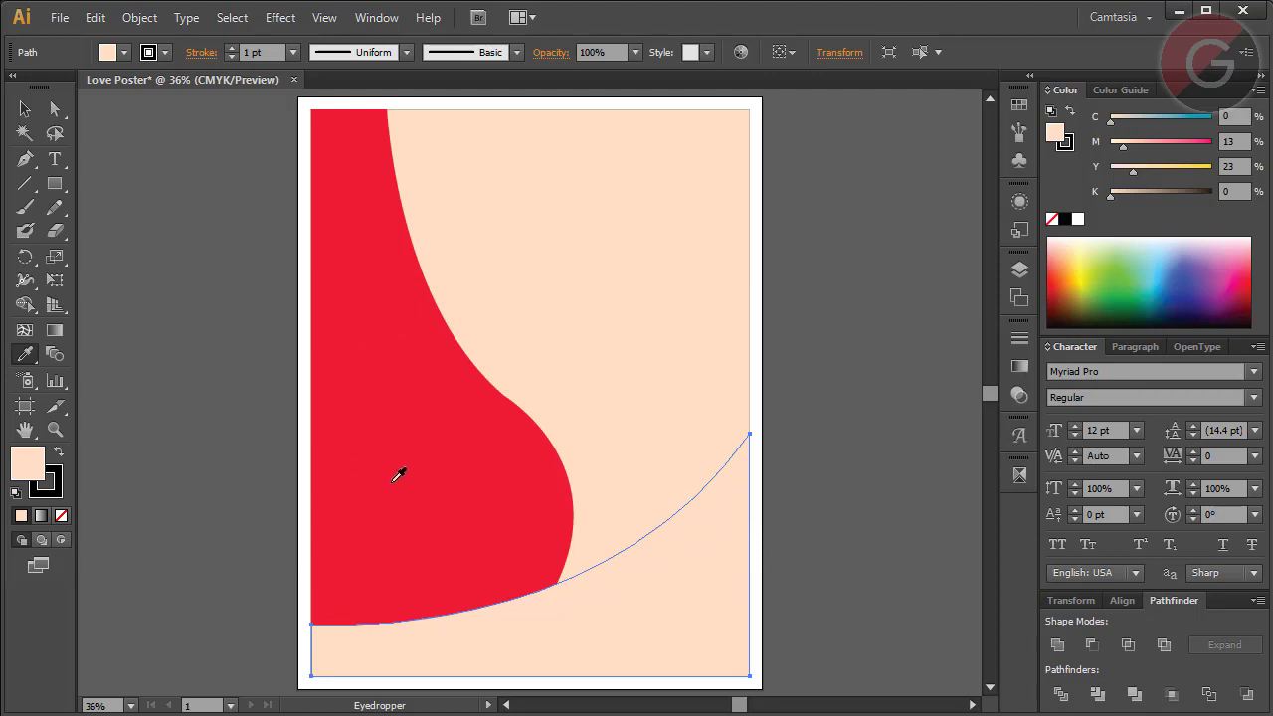
Step: Fill the bottom band with the curved shape's red and darken it to K 50
{"action": "left_click", "coordinate": [442, 448]}
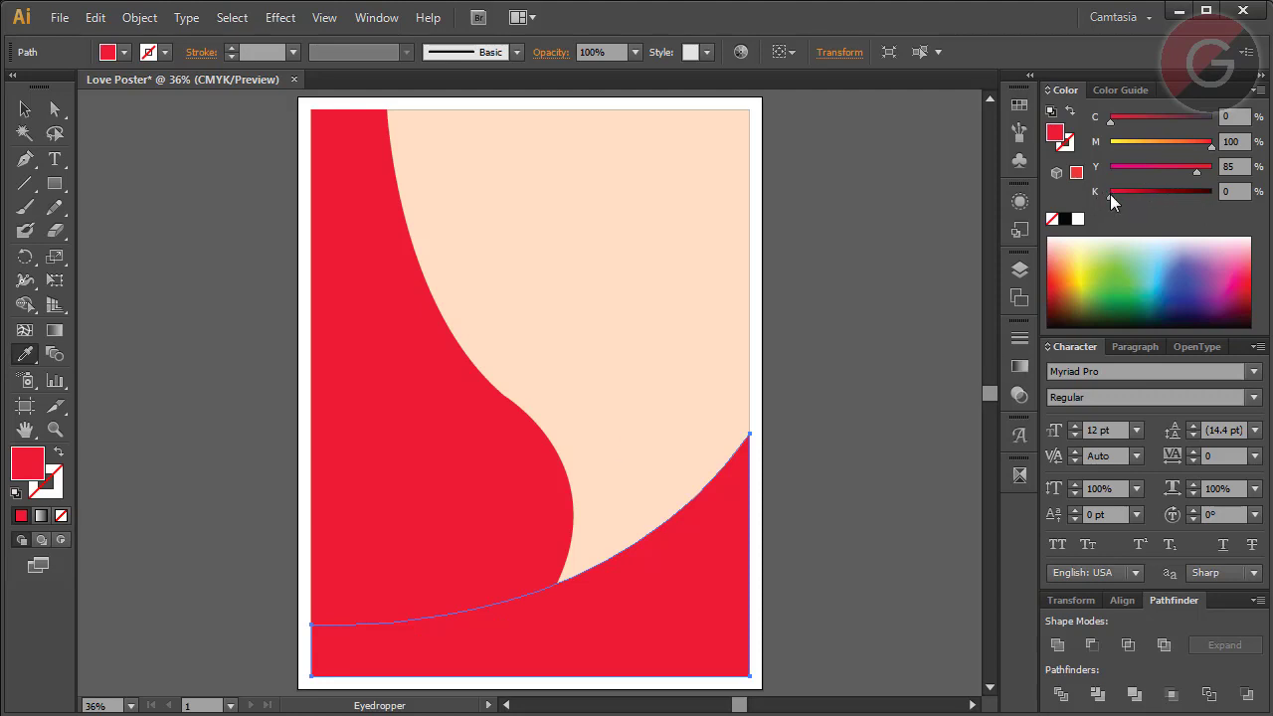
{"action": "left_click_drag", "start_coordinate": [1112, 193], "coordinate": [1161, 199]}
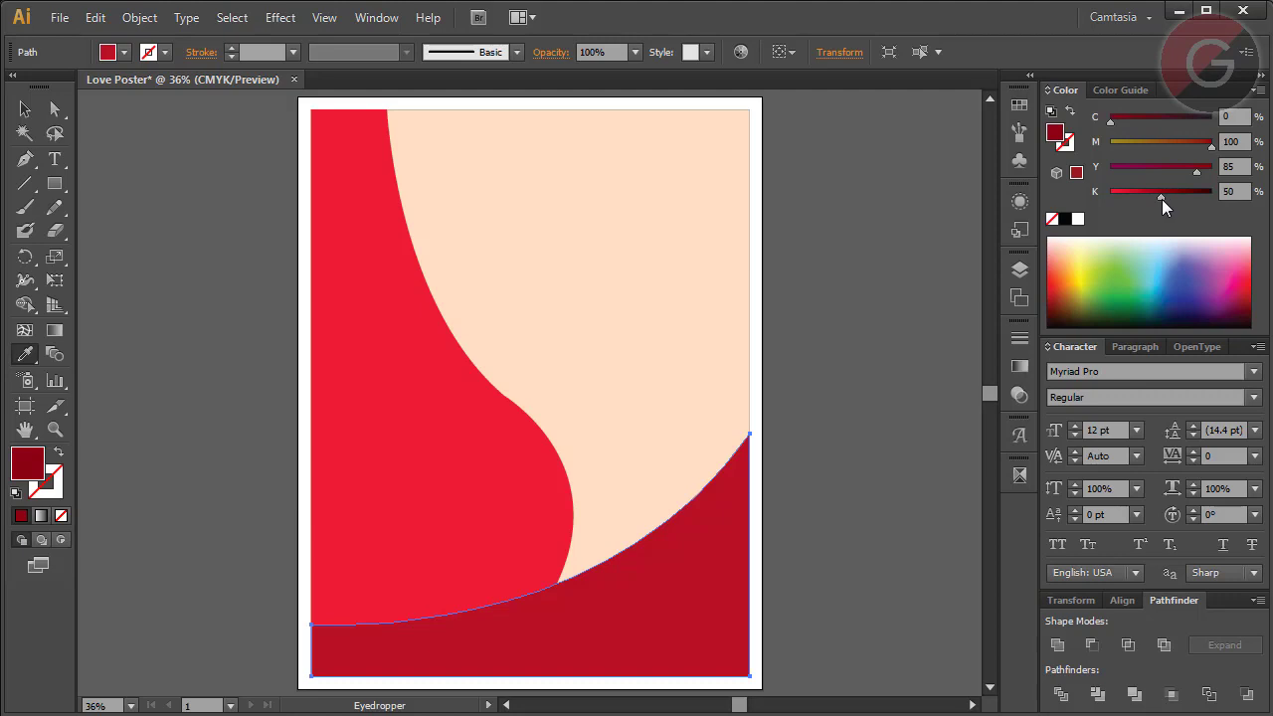
{"action": "left_click", "coordinate": [26, 113]}
Step: Compare the dark red bottom band with the bright red curved shape by selecting each
{"action": "left_click", "coordinate": [418, 380]}
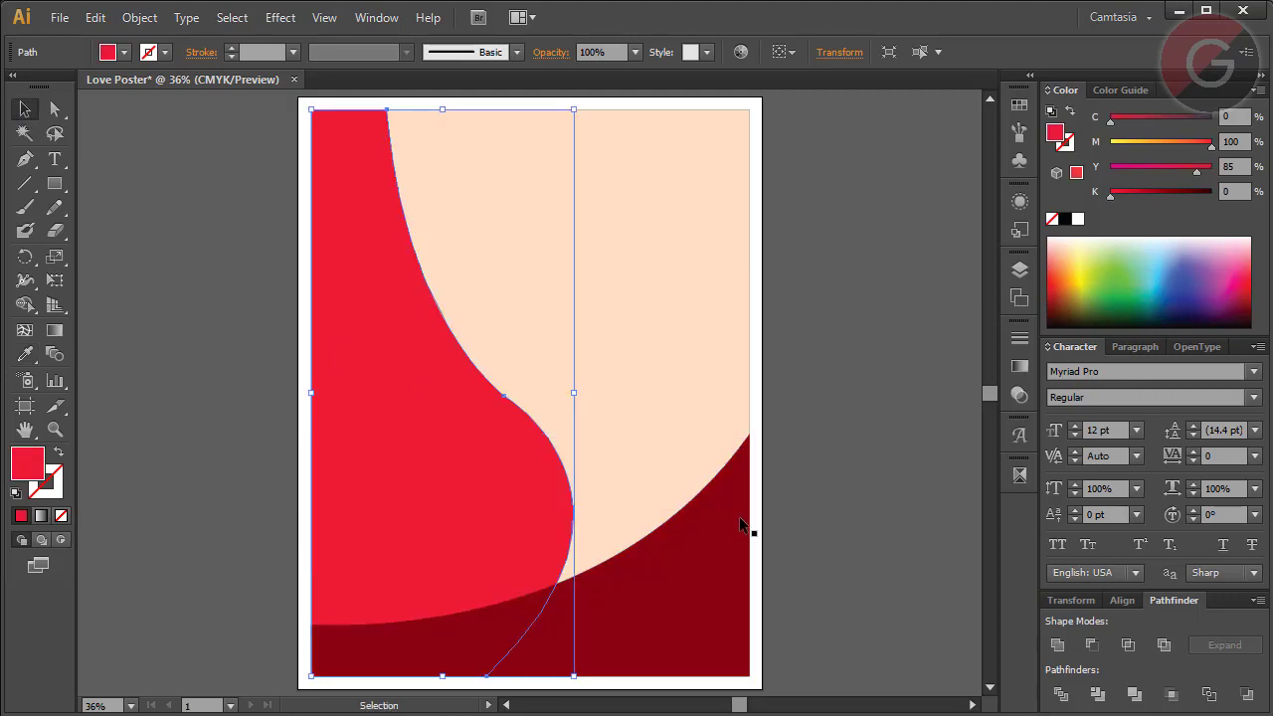
{"action": "left_click", "coordinate": [851, 490]}
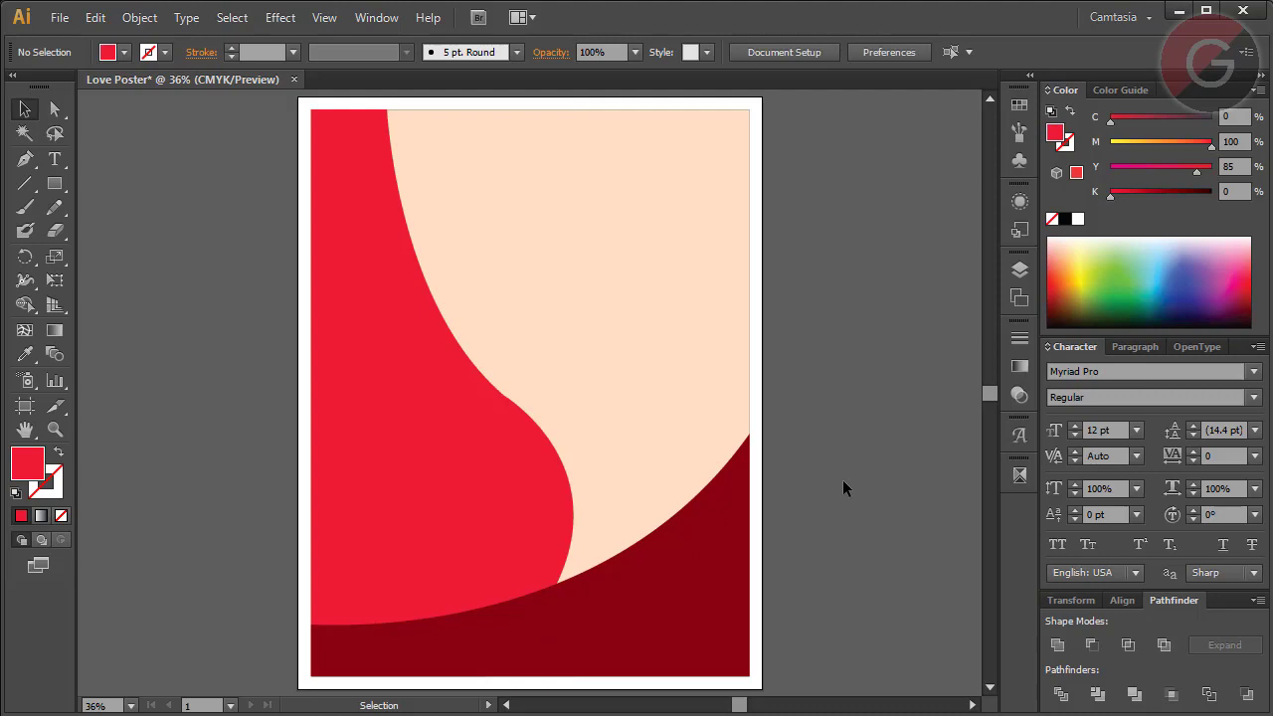
{"action": "left_click", "coordinate": [703, 536]}
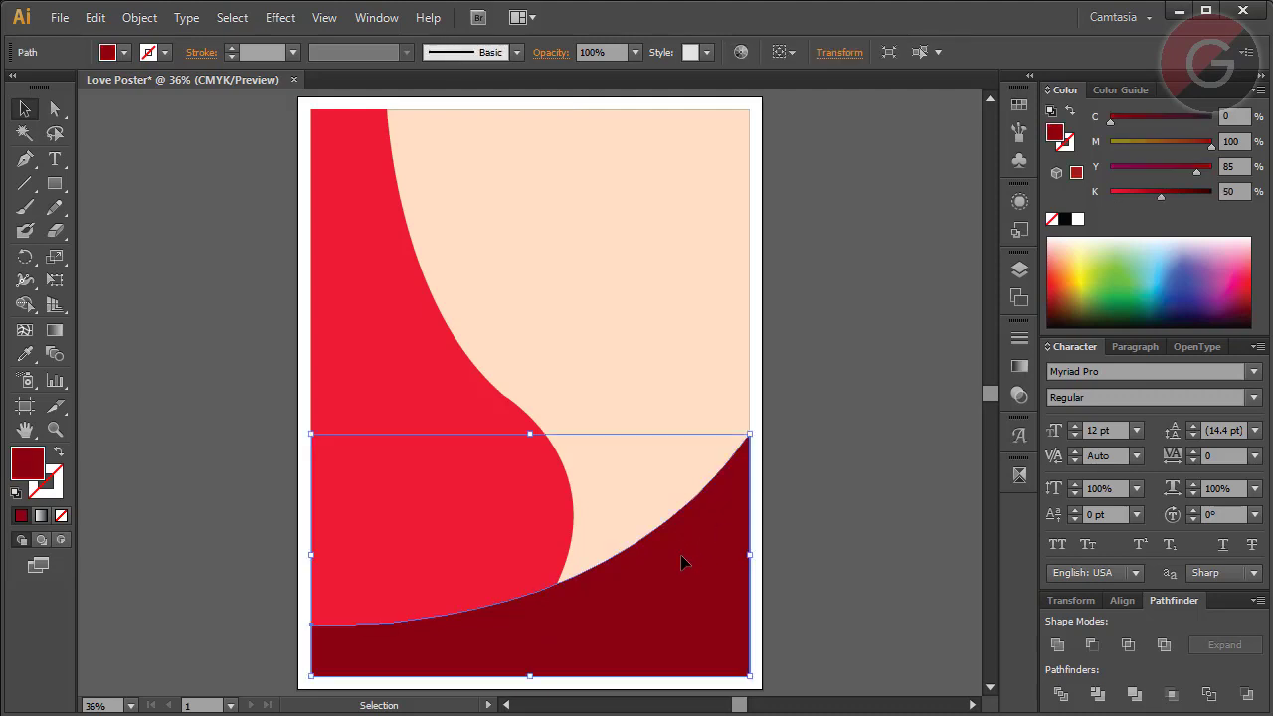
{"action": "left_click", "coordinate": [824, 536]}
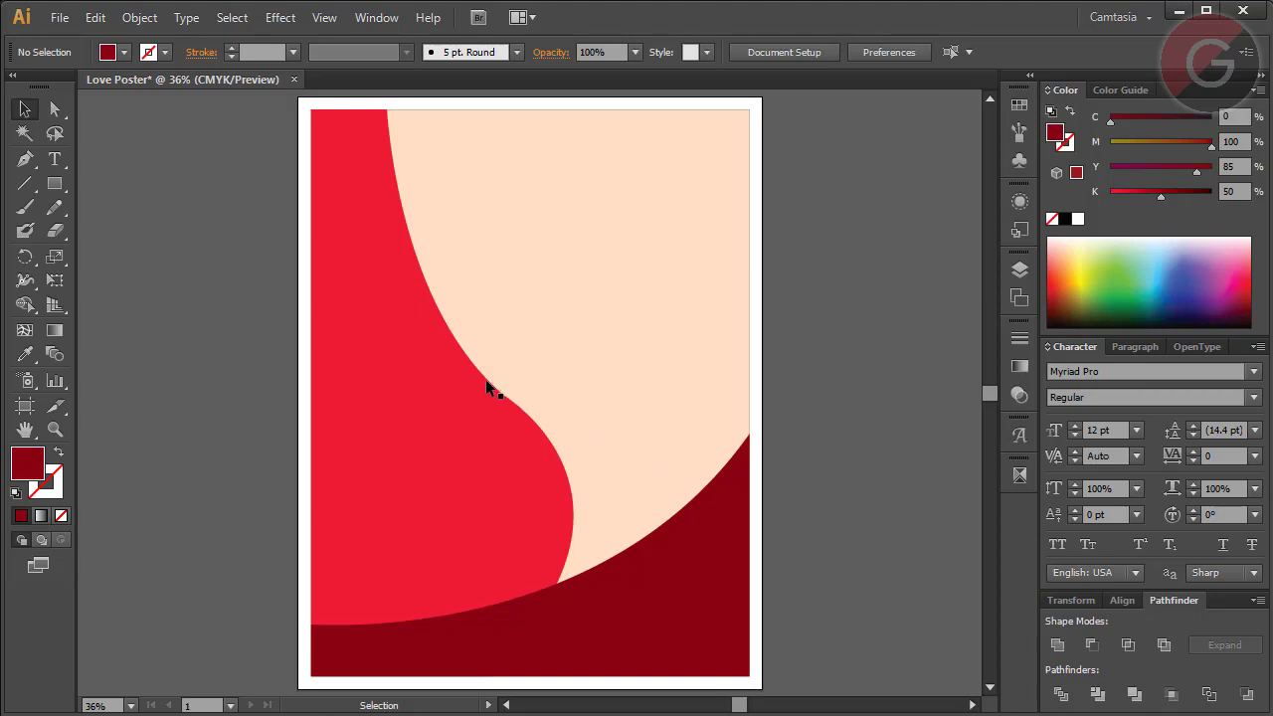
{"action": "left_click", "coordinate": [599, 581]}
{"action": "left_click", "coordinate": [491, 488]}
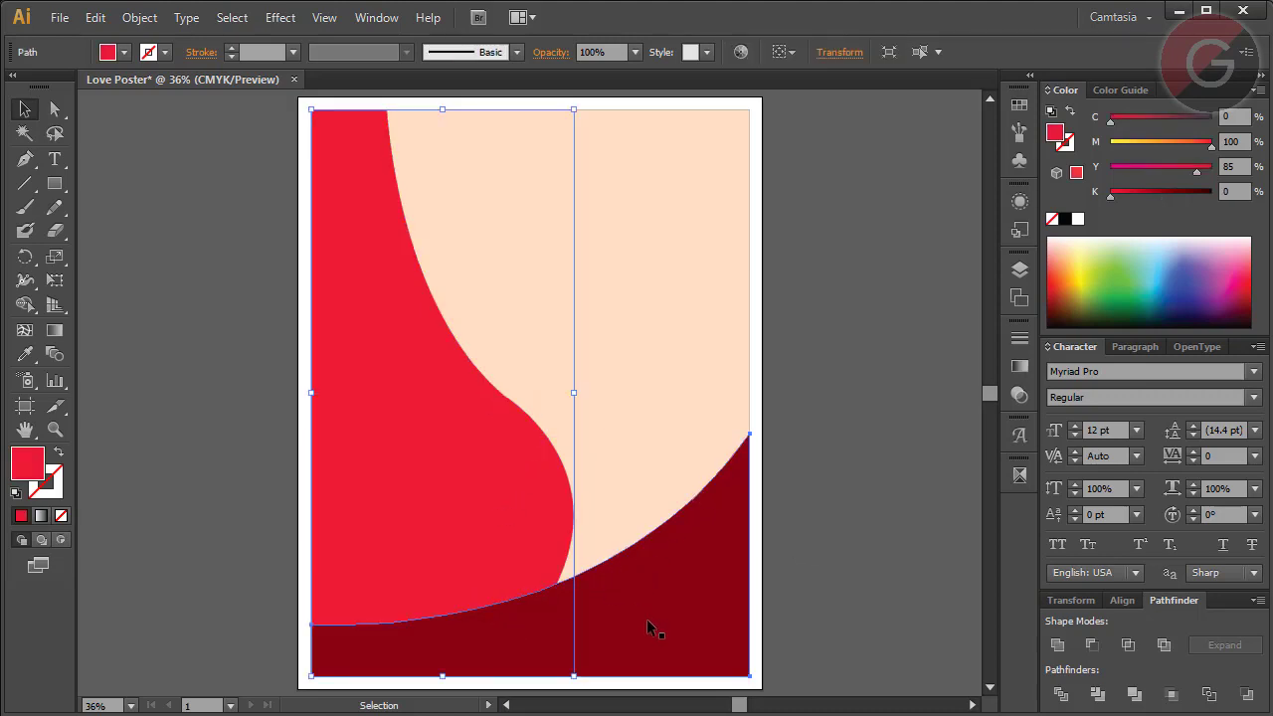
{"action": "left_click", "coordinate": [646, 618]}
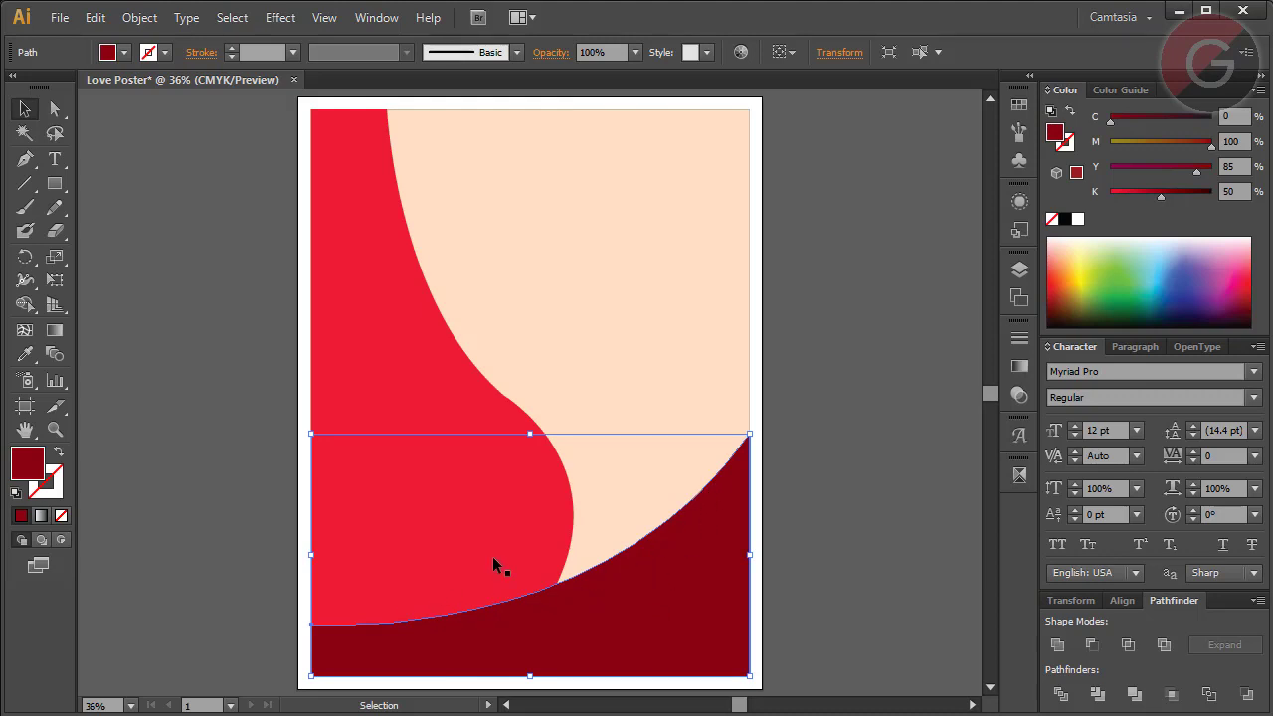
{"action": "left_click", "coordinate": [434, 410]}
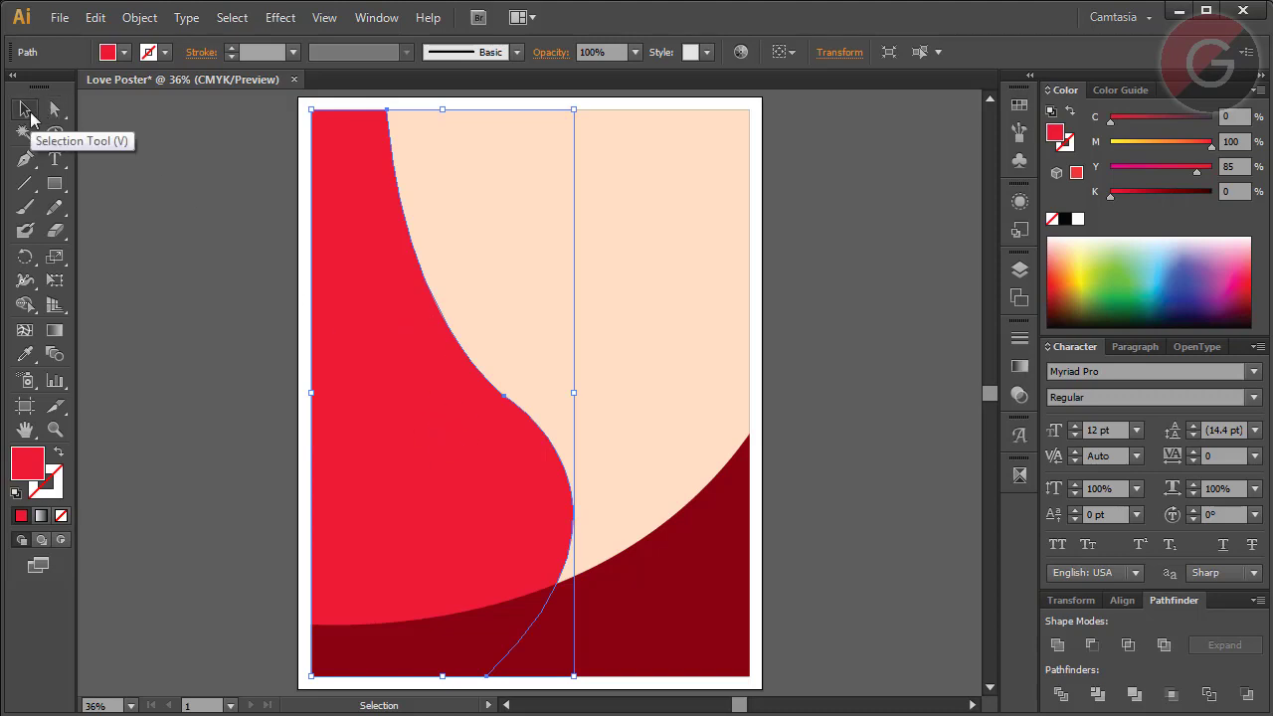
Step: Duplicate the red curved shape in place at zero offset and fill the copy black
{"action": "key", "text": "Return"}
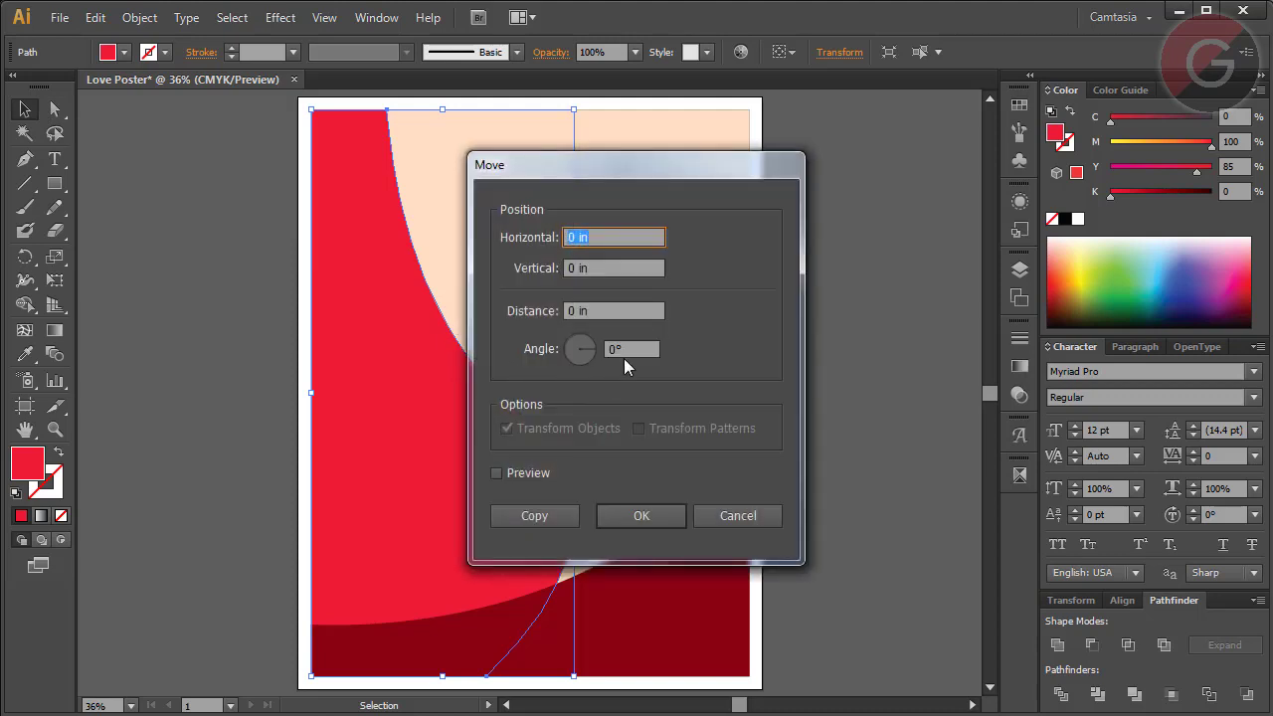
{"action": "key", "text": "Tab"}
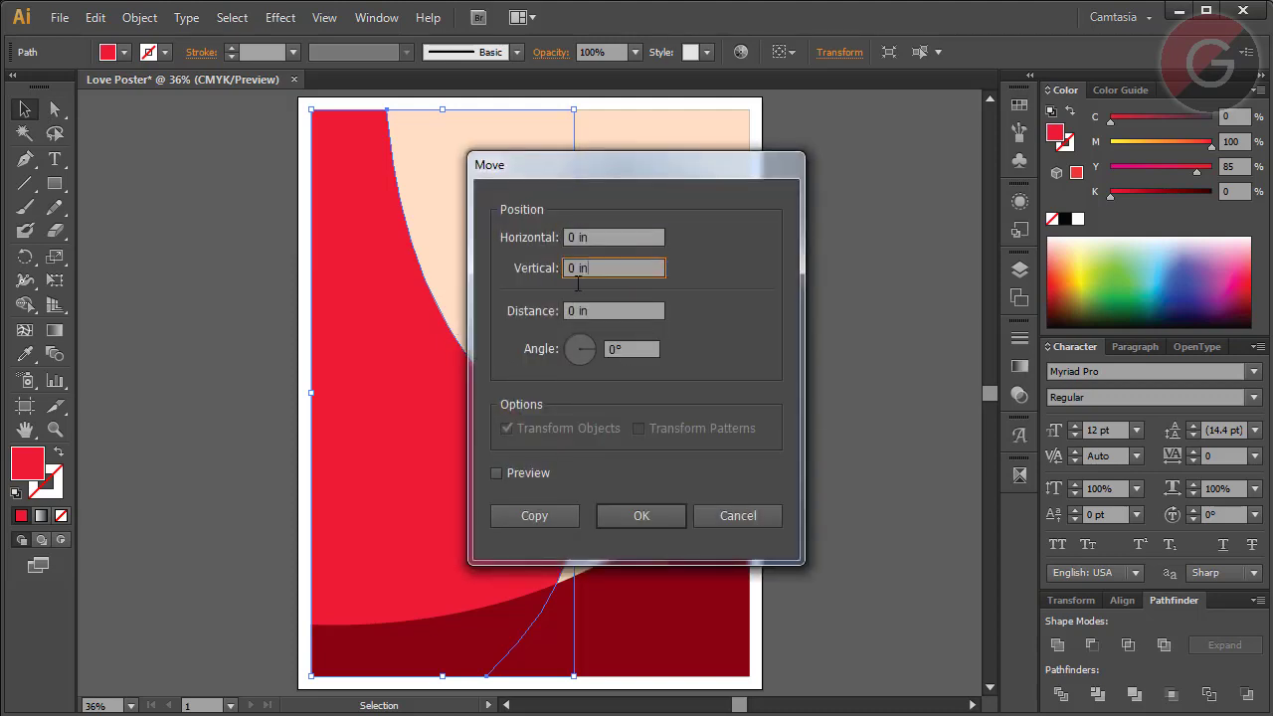
{"action": "key", "text": "Tab"}
{"action": "left_click", "coordinate": [596, 236]}
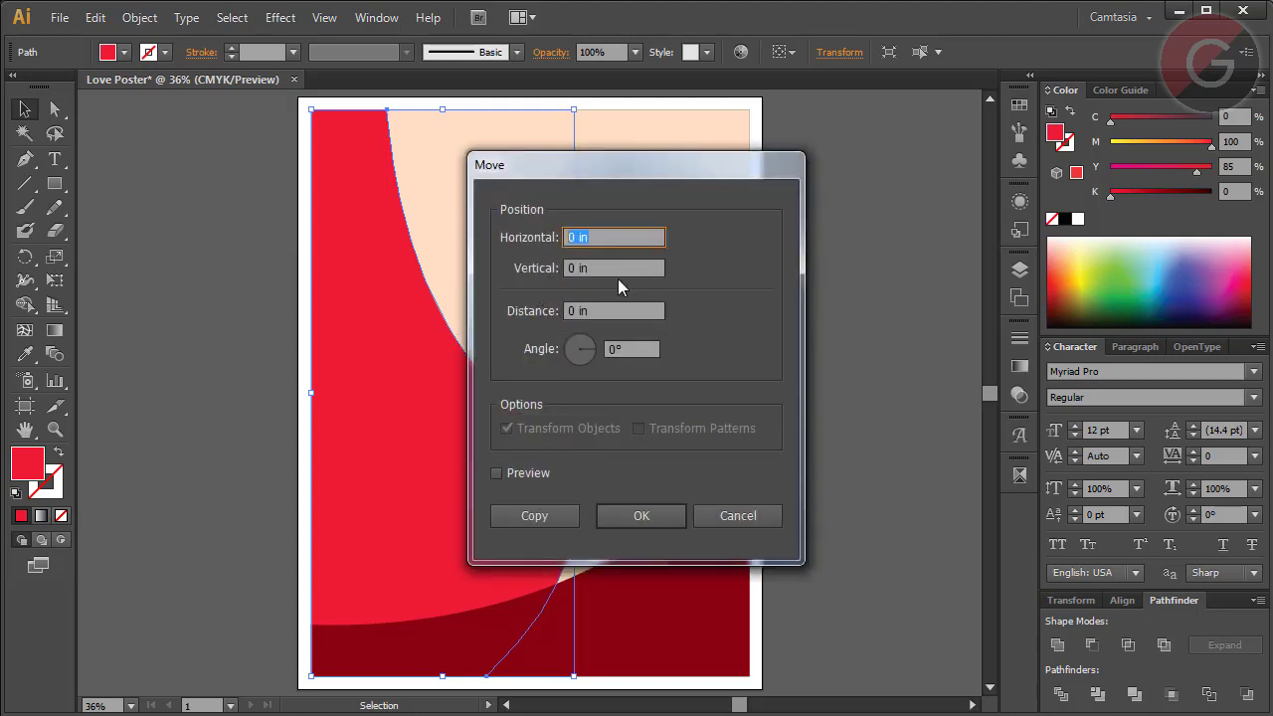
{"action": "left_click", "coordinate": [596, 267]}
{"action": "left_click", "coordinate": [553, 523]}
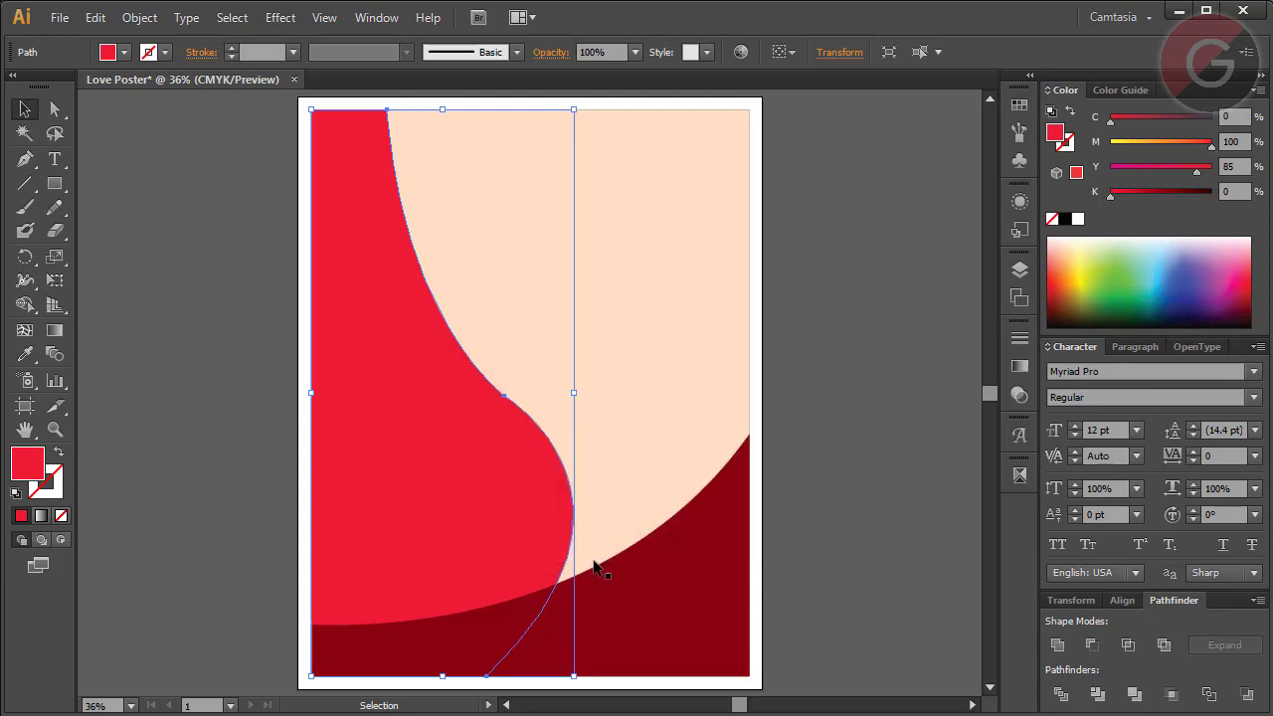
{"action": "left_click", "coordinate": [1064, 219]}
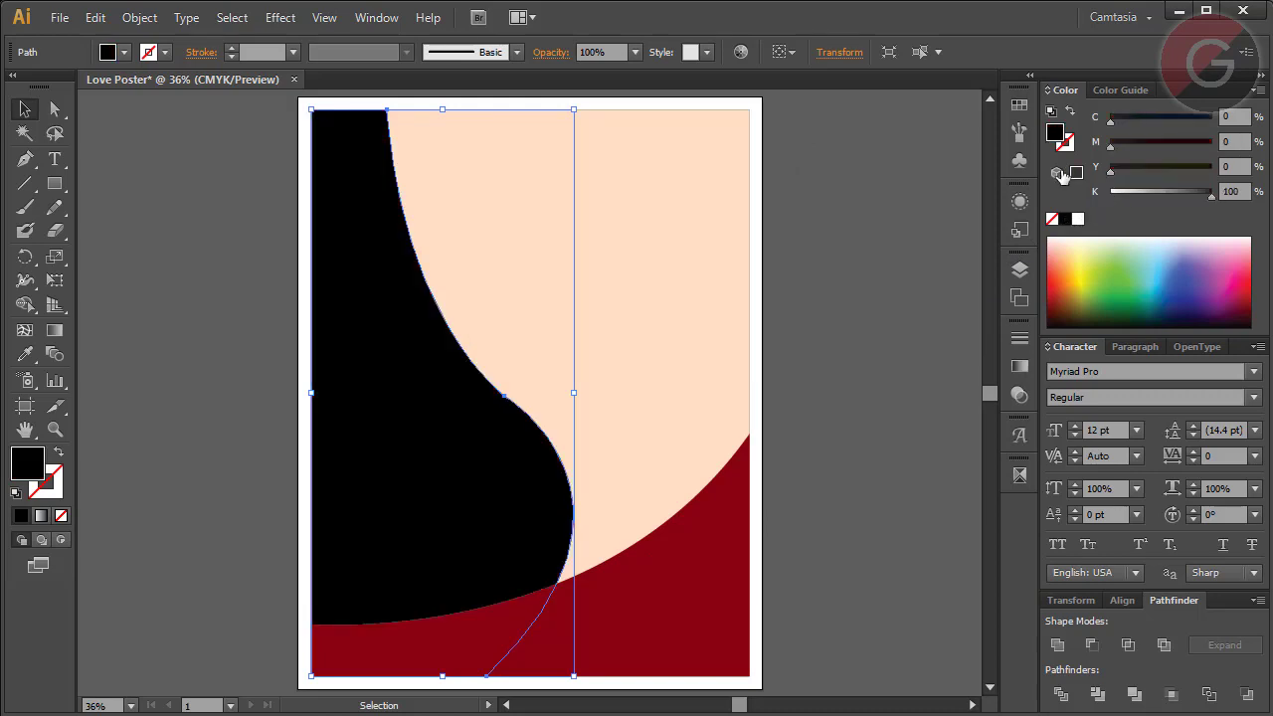
Step: Apply AI_GaussianBlur_4 to the black copy and send it behind the red shape
{"action": "left_click", "coordinate": [280, 17]}
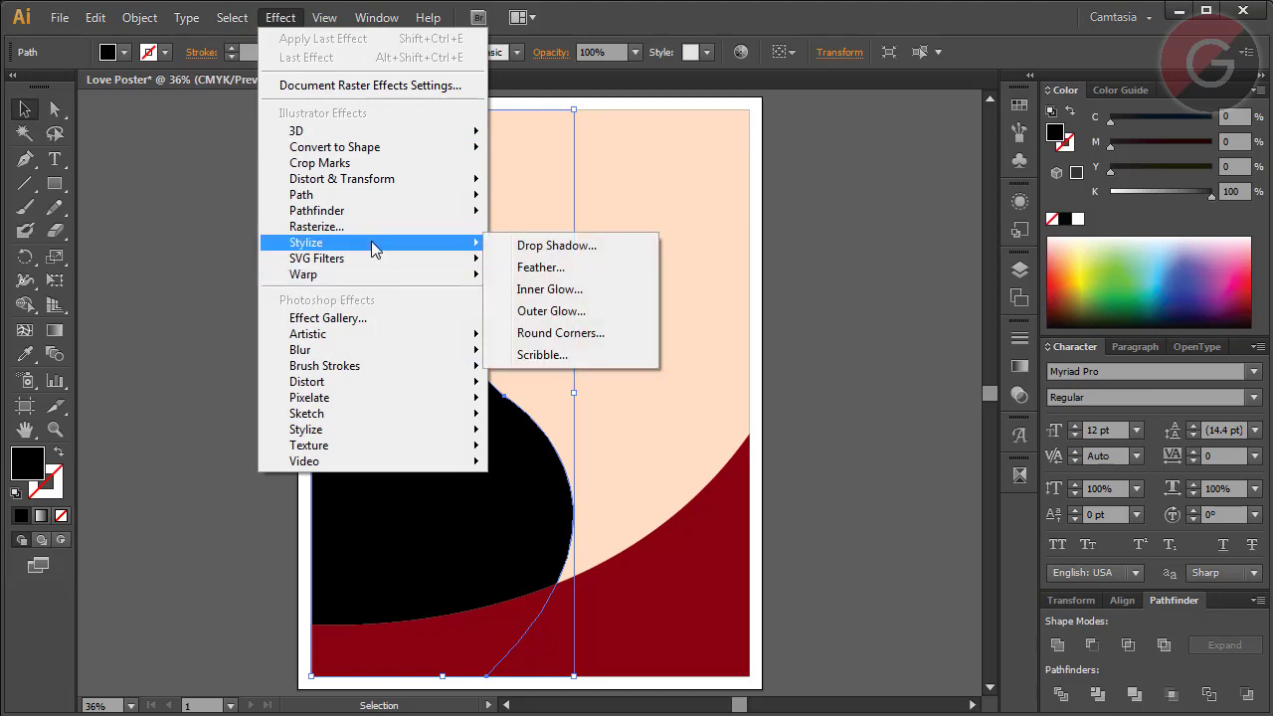
{"action": "mouse_move", "coordinate": [316, 258]}
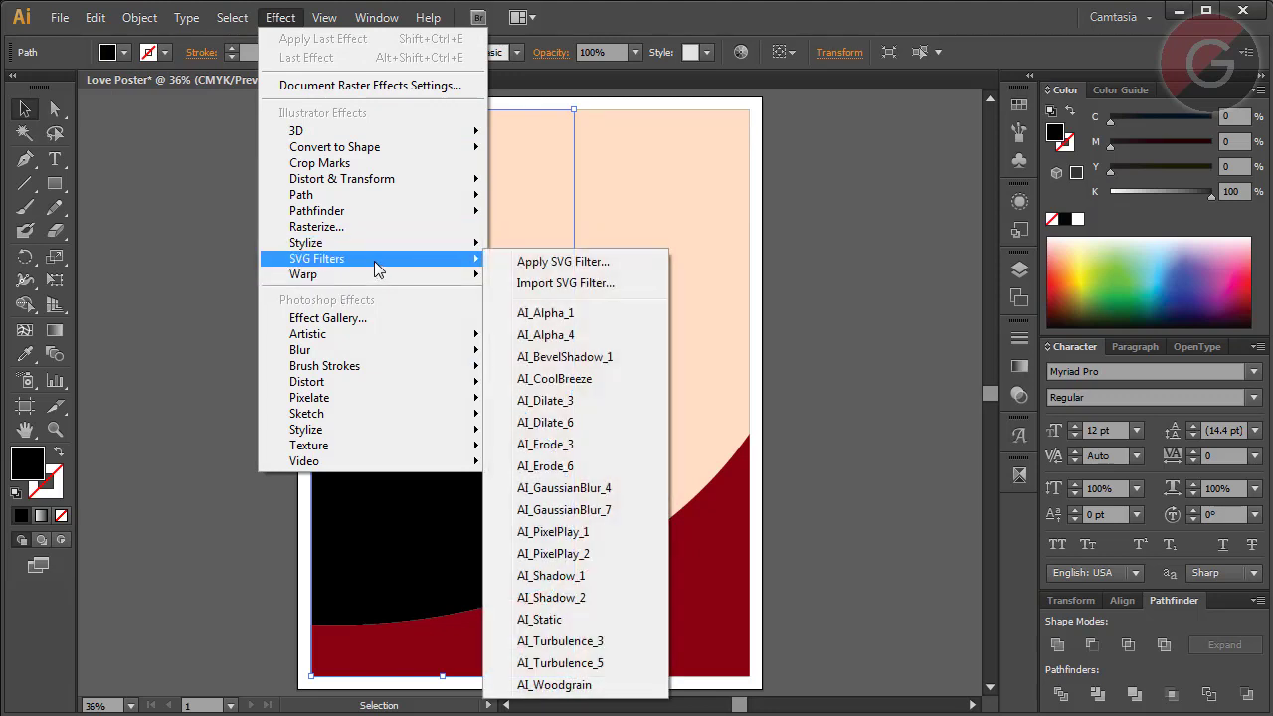
{"action": "left_click", "coordinate": [616, 494]}
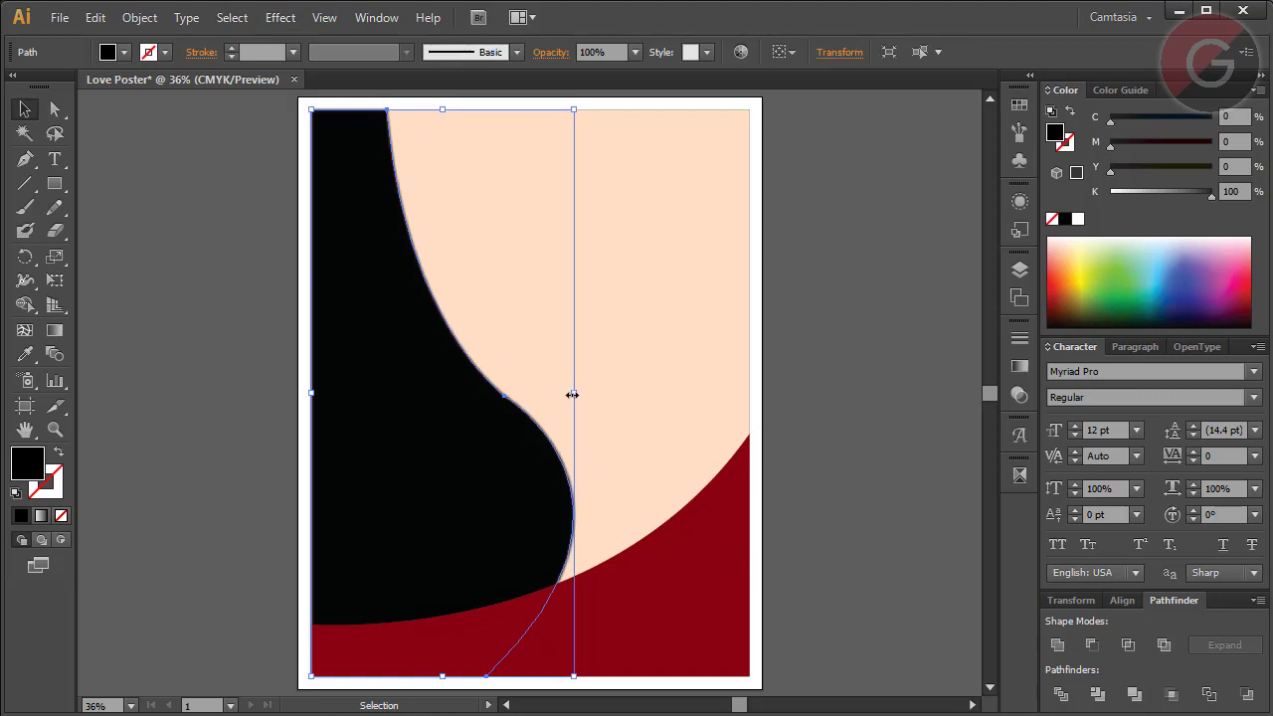
{"action": "right_click", "coordinate": [373, 259]}
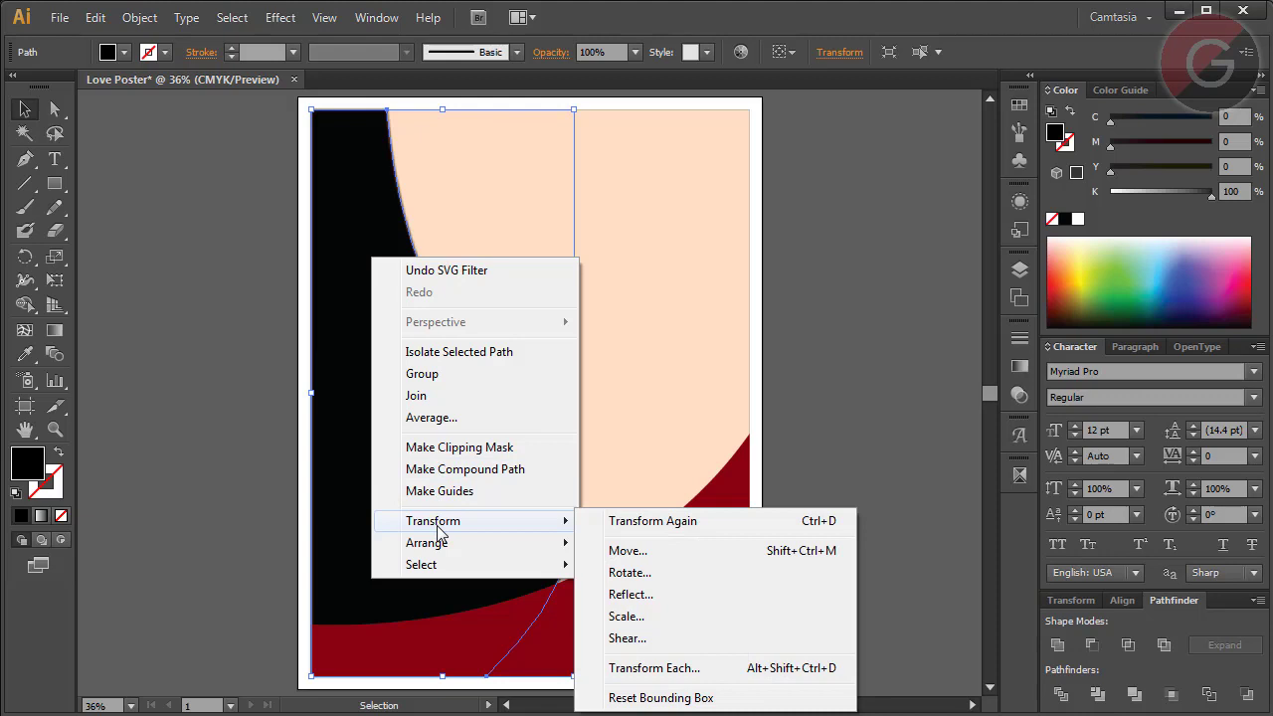
{"action": "mouse_move", "coordinate": [427, 542]}
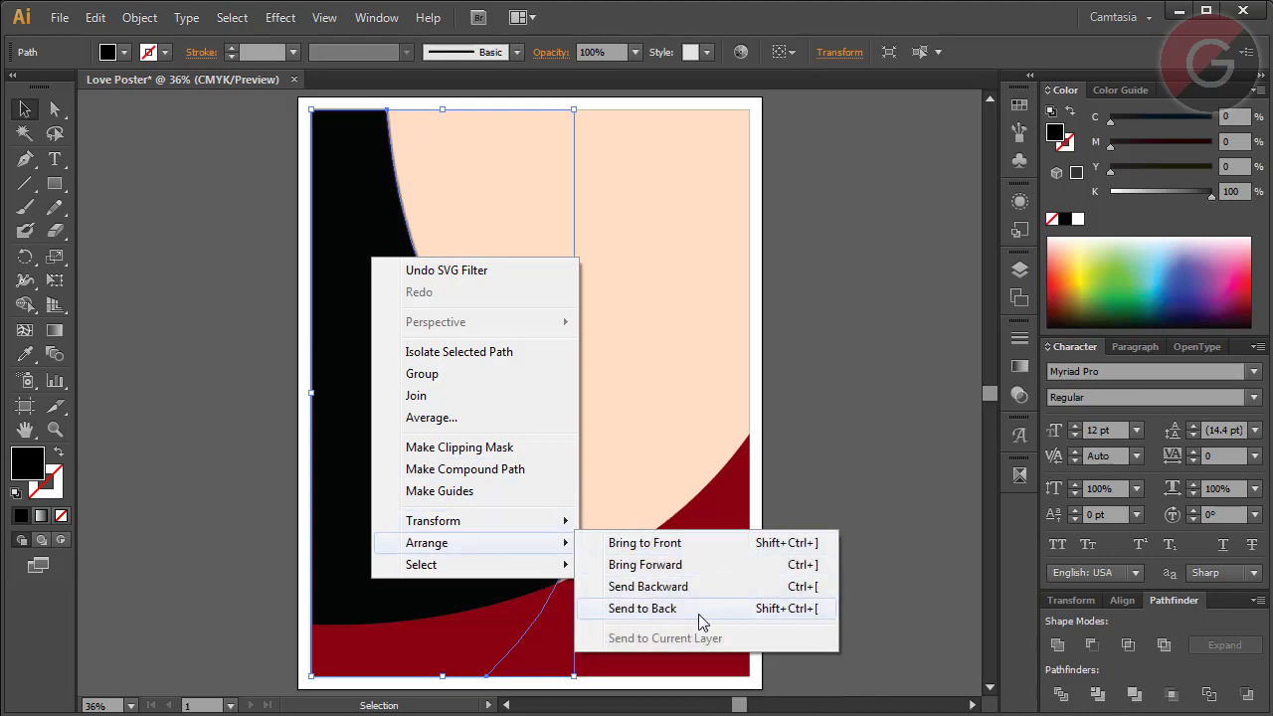
{"action": "left_click", "coordinate": [689, 587]}
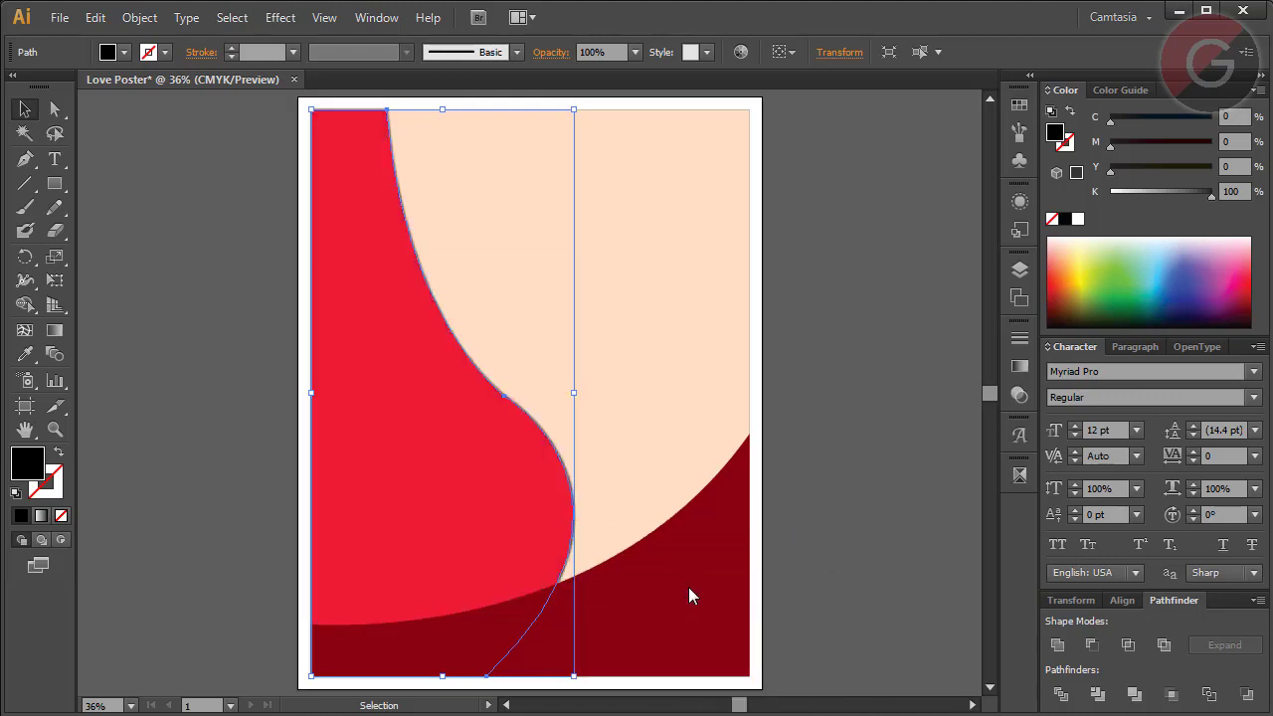
{"action": "left_click", "coordinate": [756, 321]}
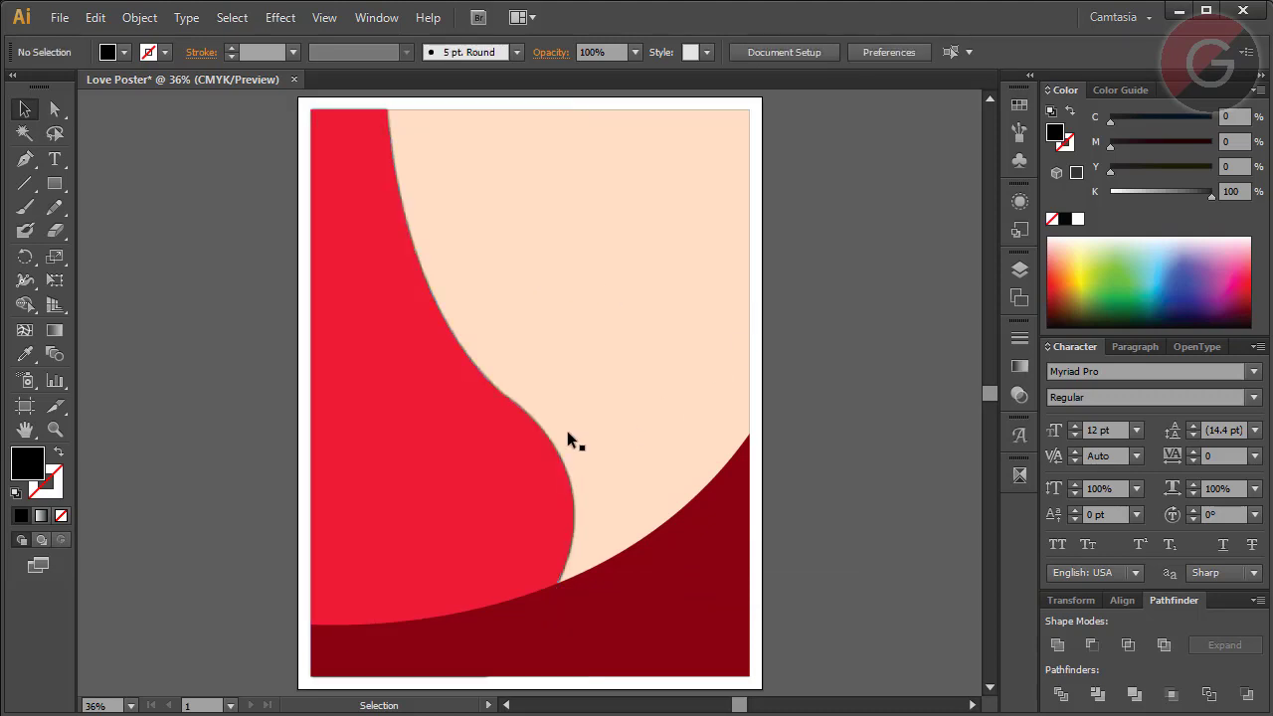
Step: Zoom into the red curve and stretch the black shadow copy slightly to the right
{"action": "left_click", "coordinate": [55, 429]}
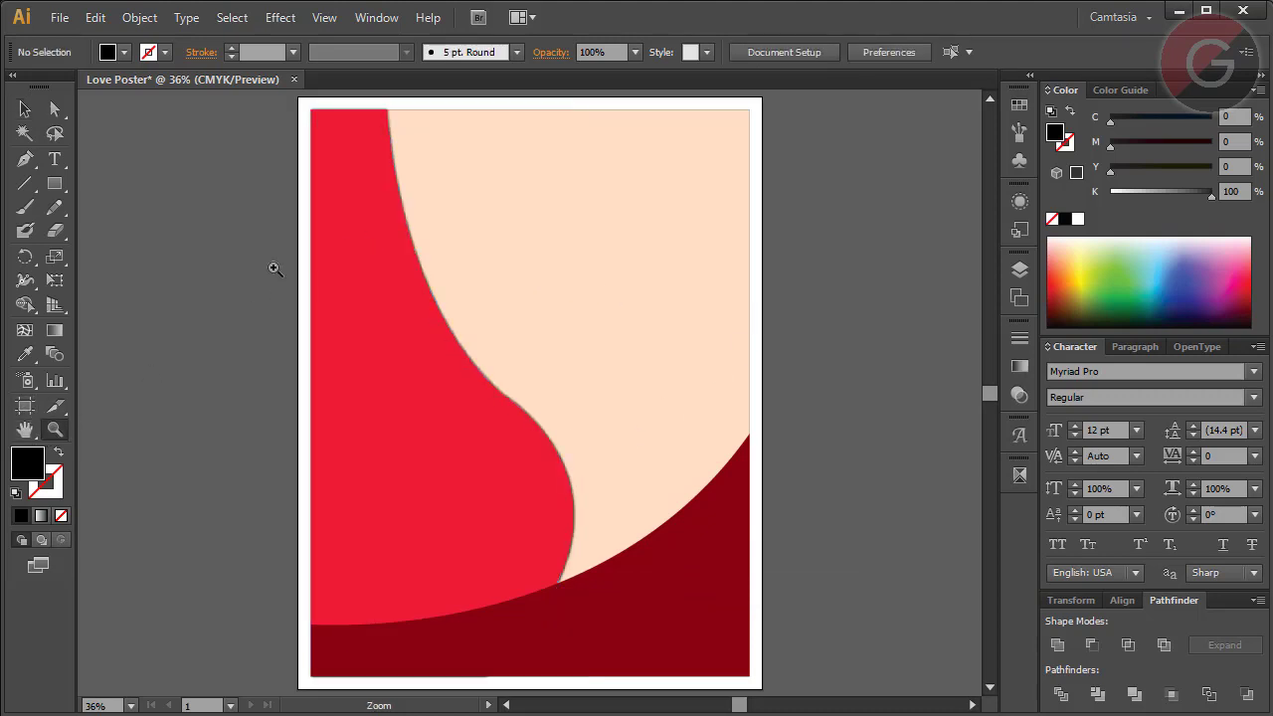
{"action": "left_click_drag", "start_coordinate": [543, 435], "coordinate": [733, 582]}
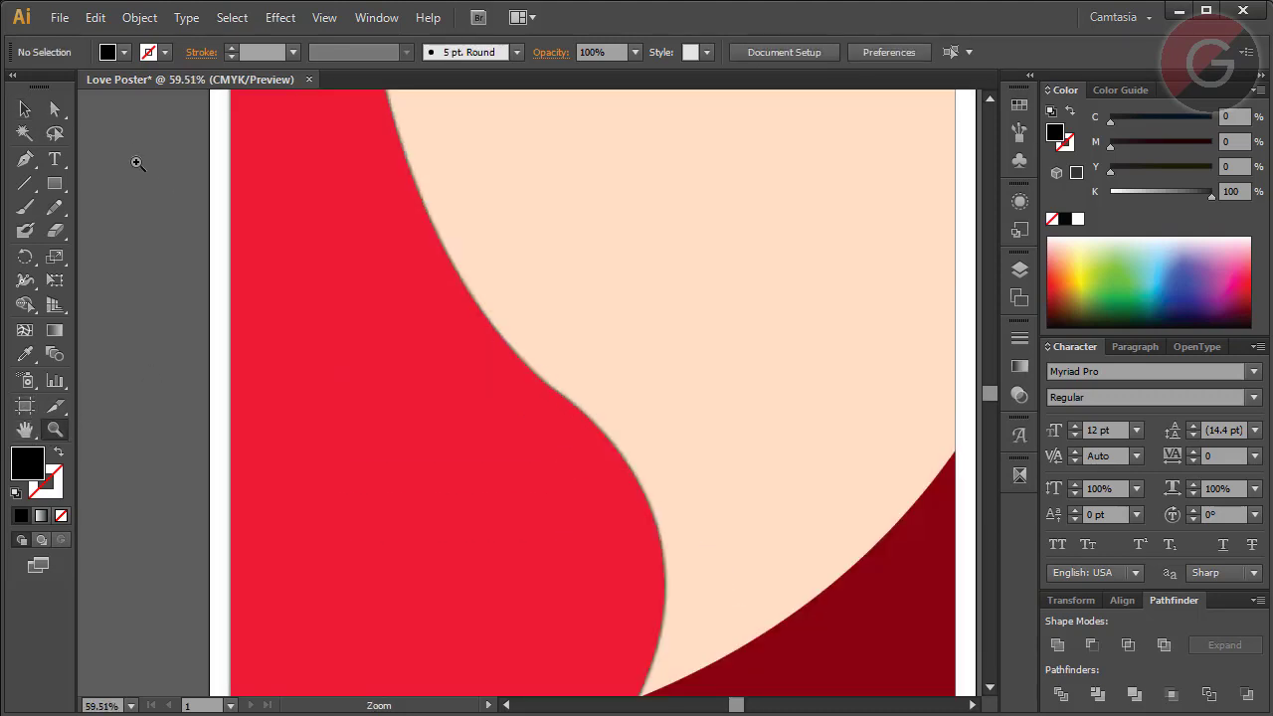
{"action": "left_click", "coordinate": [24, 107]}
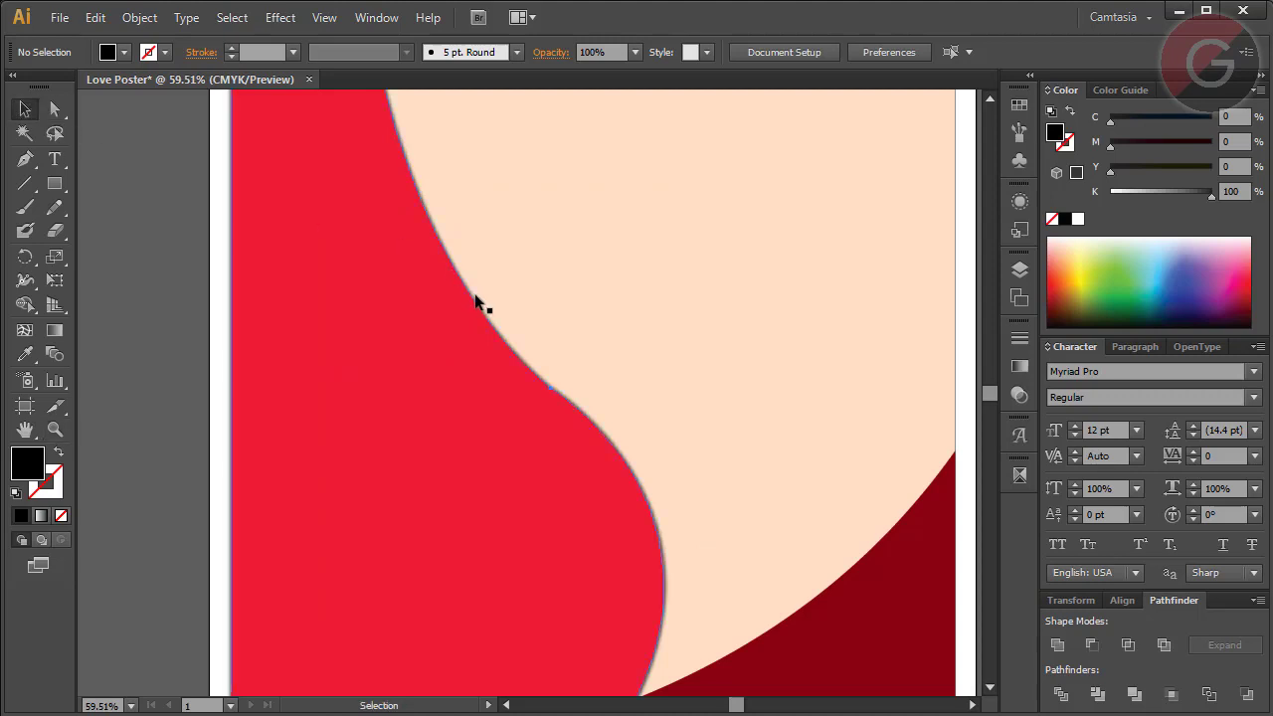
{"action": "left_click", "coordinate": [475, 300]}
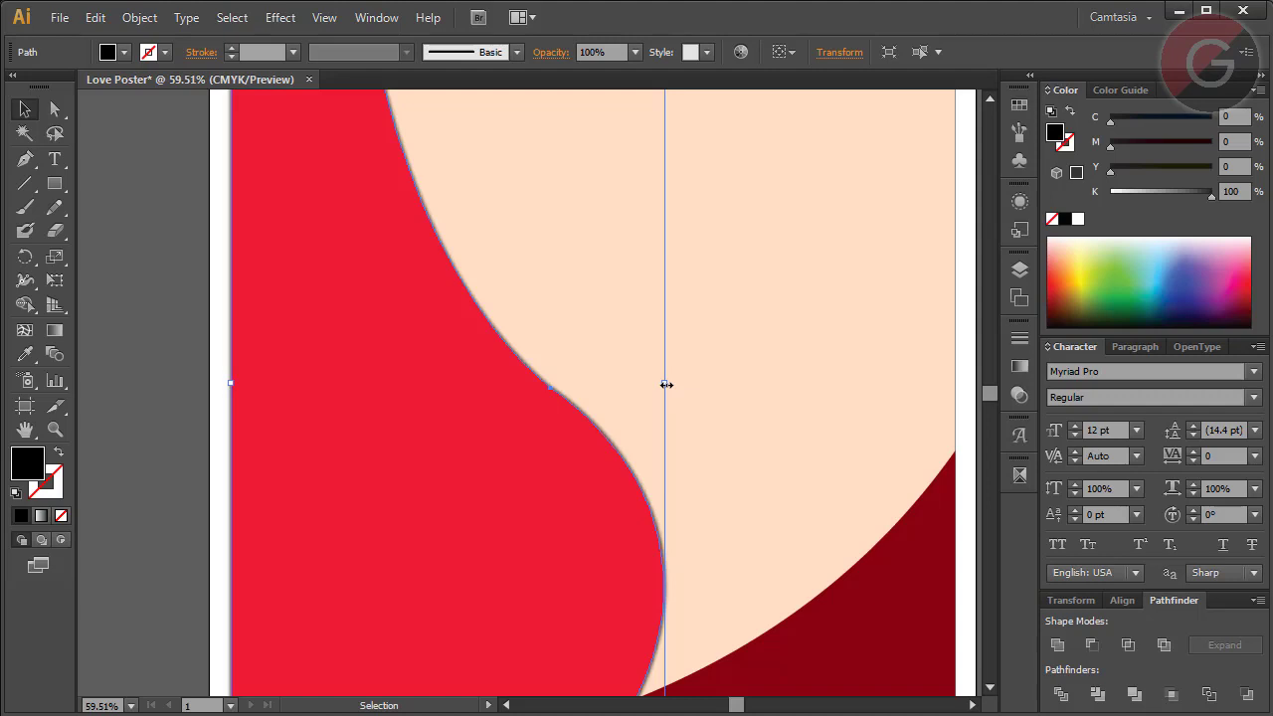
{"action": "left_click_drag", "start_coordinate": [666, 384], "coordinate": [672, 379]}
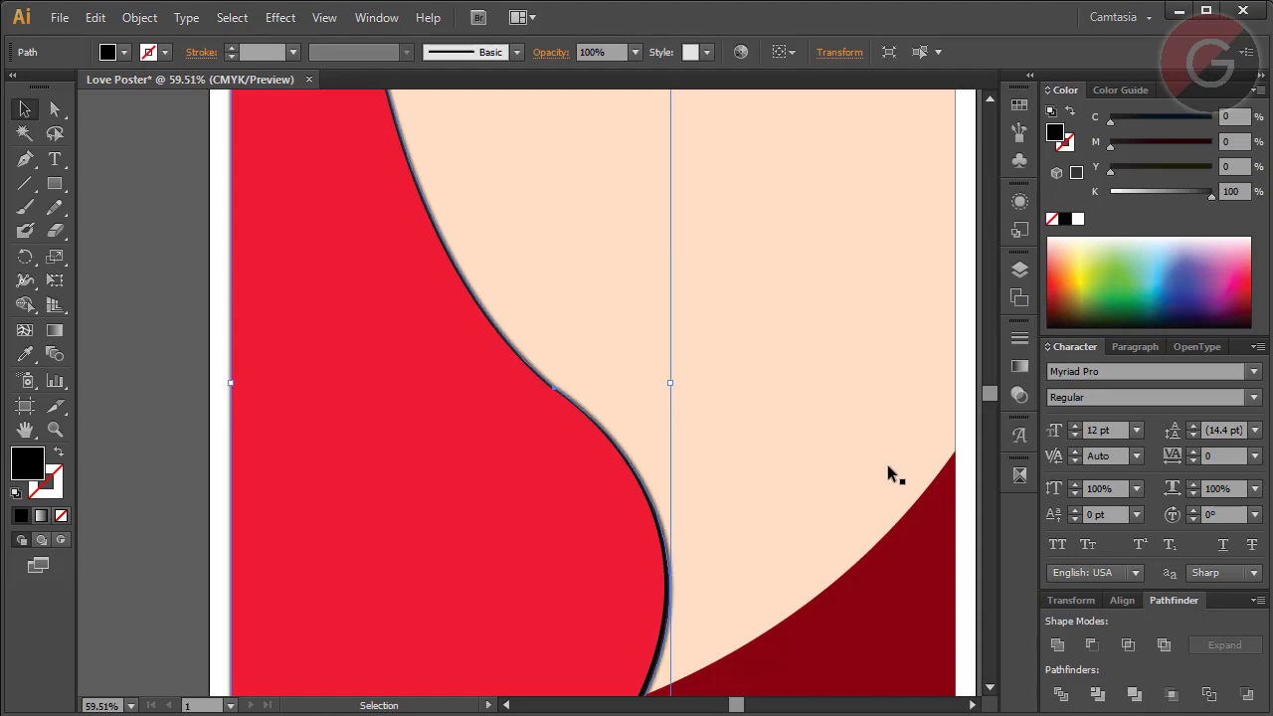
{"action": "scroll", "coordinate": [887, 464], "scroll_direction": "up", "scroll_amount": 3}
{"action": "scroll", "coordinate": [886, 464], "scroll_direction": "down", "scroll_amount": 2}
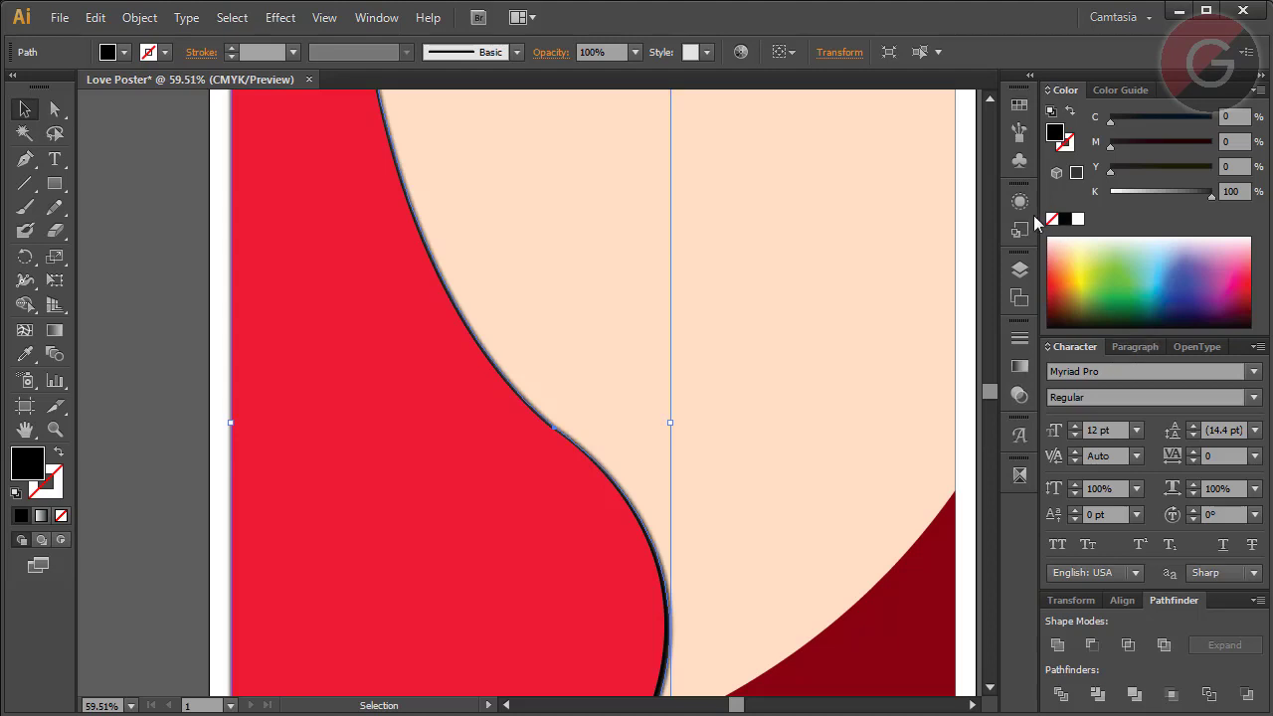
Step: Give the black shadow a Multiply blend mode and 30% opacity in Transparency
{"action": "left_click", "coordinate": [1016, 400]}
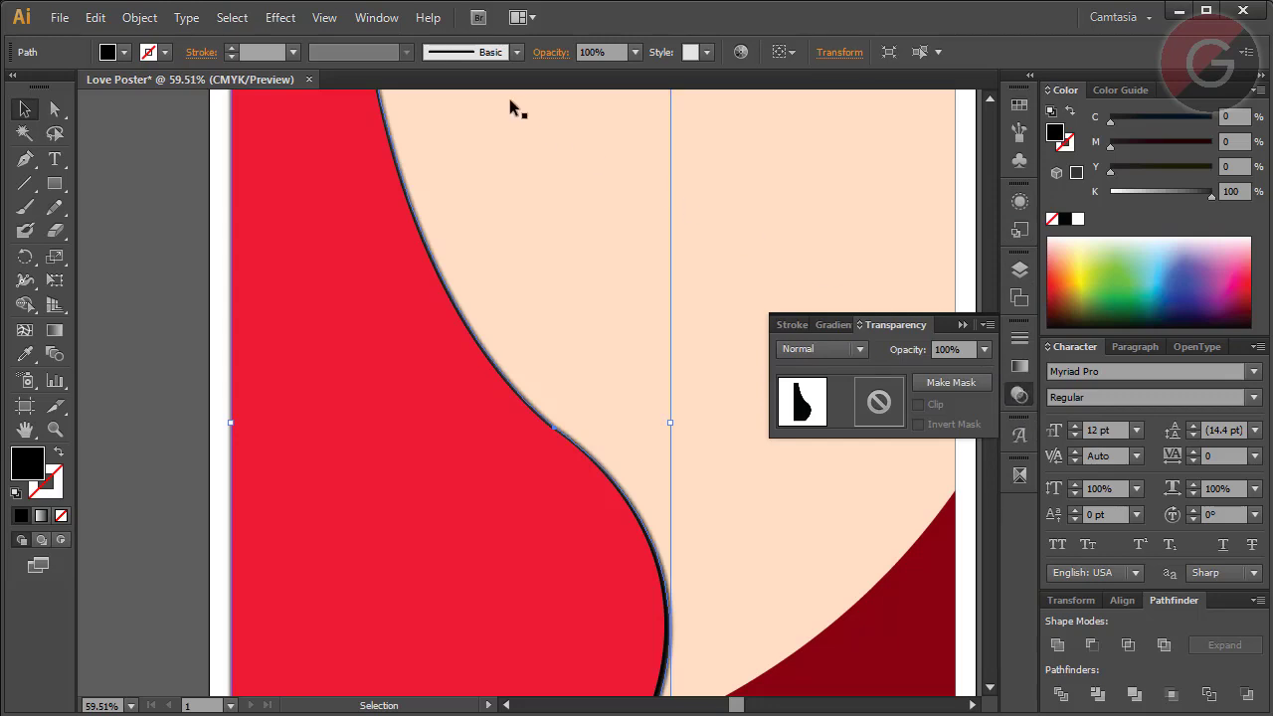
{"action": "left_click", "coordinate": [376, 17]}
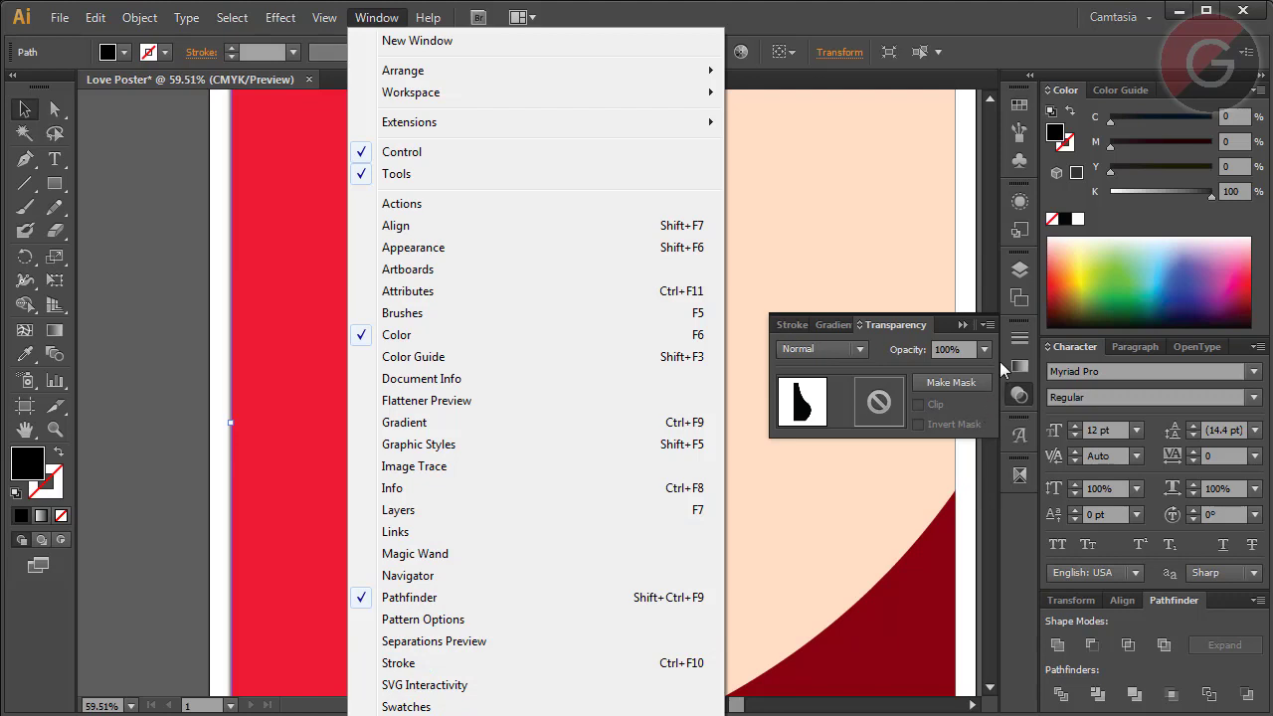
{"action": "left_click", "coordinate": [1019, 394]}
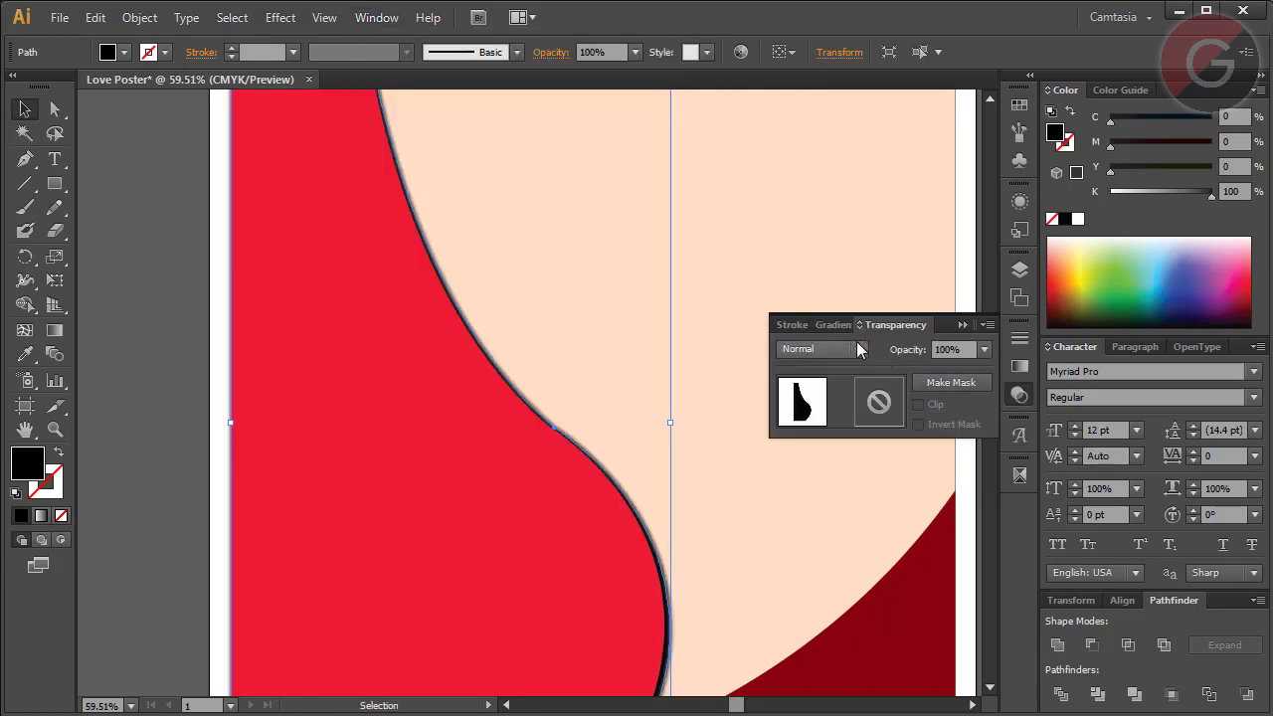
{"action": "left_click", "coordinate": [857, 349]}
{"action": "key", "text": "Escape"}
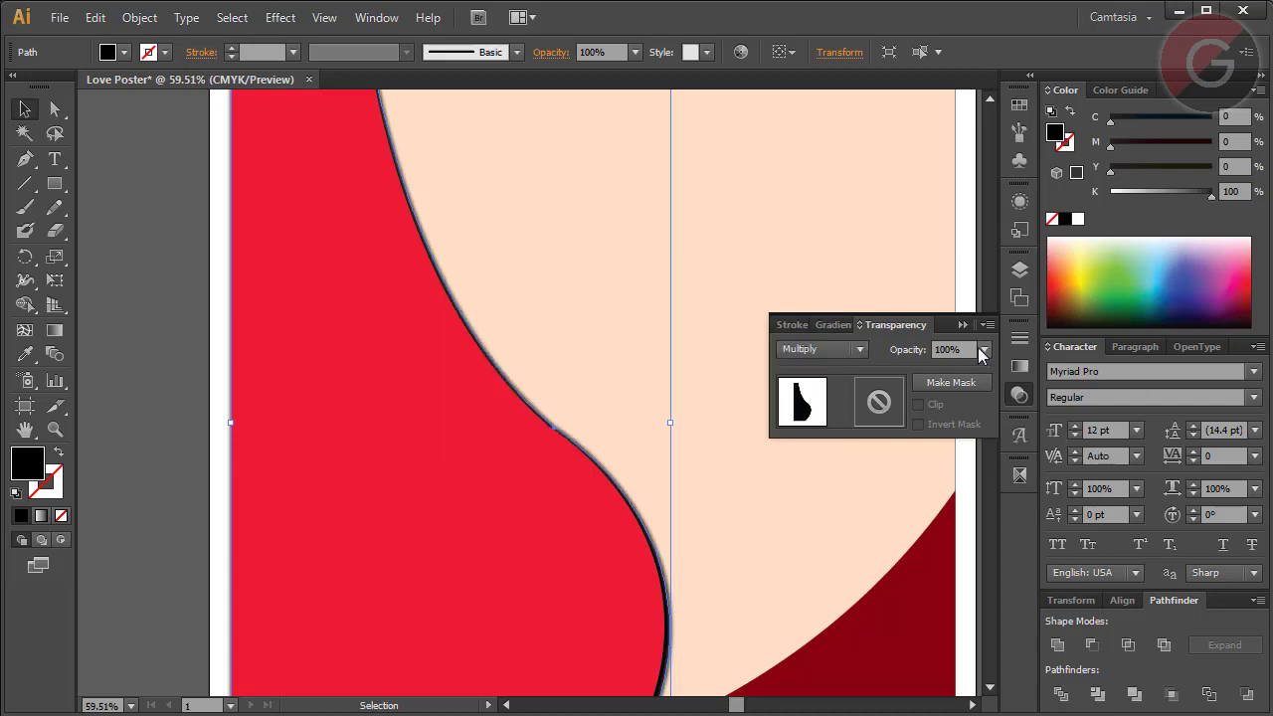
{"action": "left_click", "coordinate": [983, 350]}
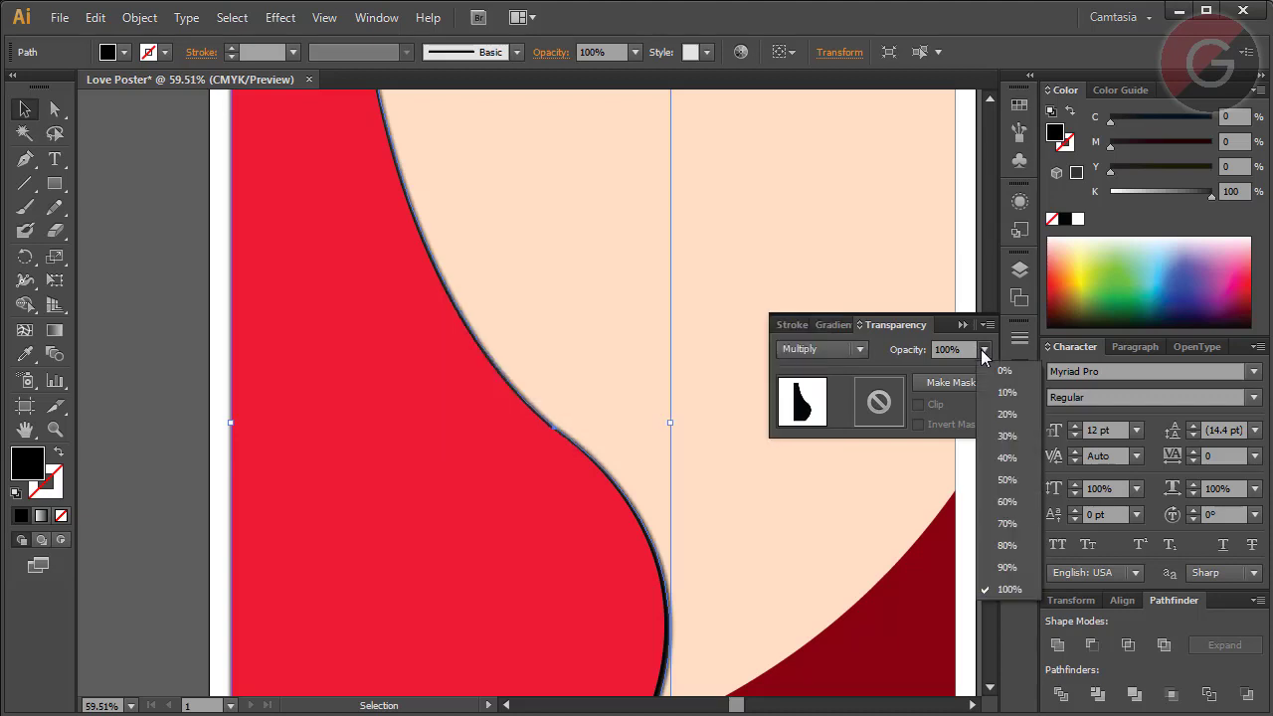
{"action": "left_click", "coordinate": [1008, 444]}
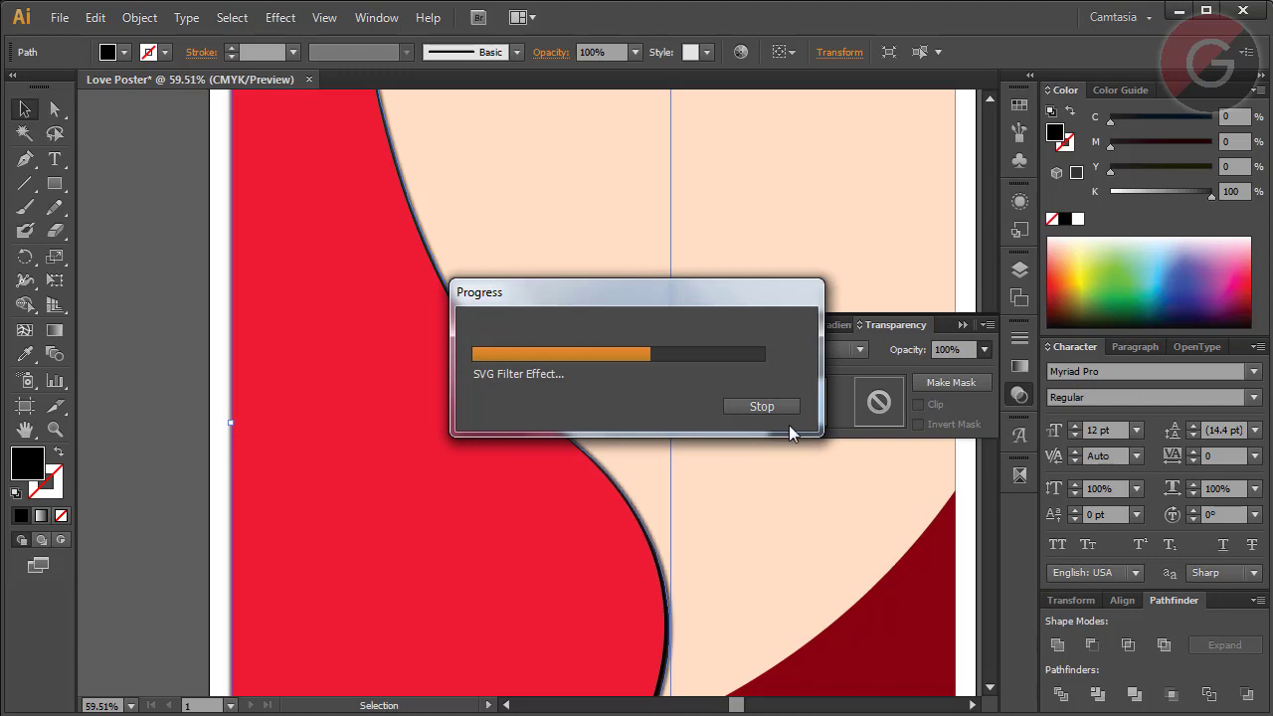
{"action": "left_click", "coordinate": [183, 362]}
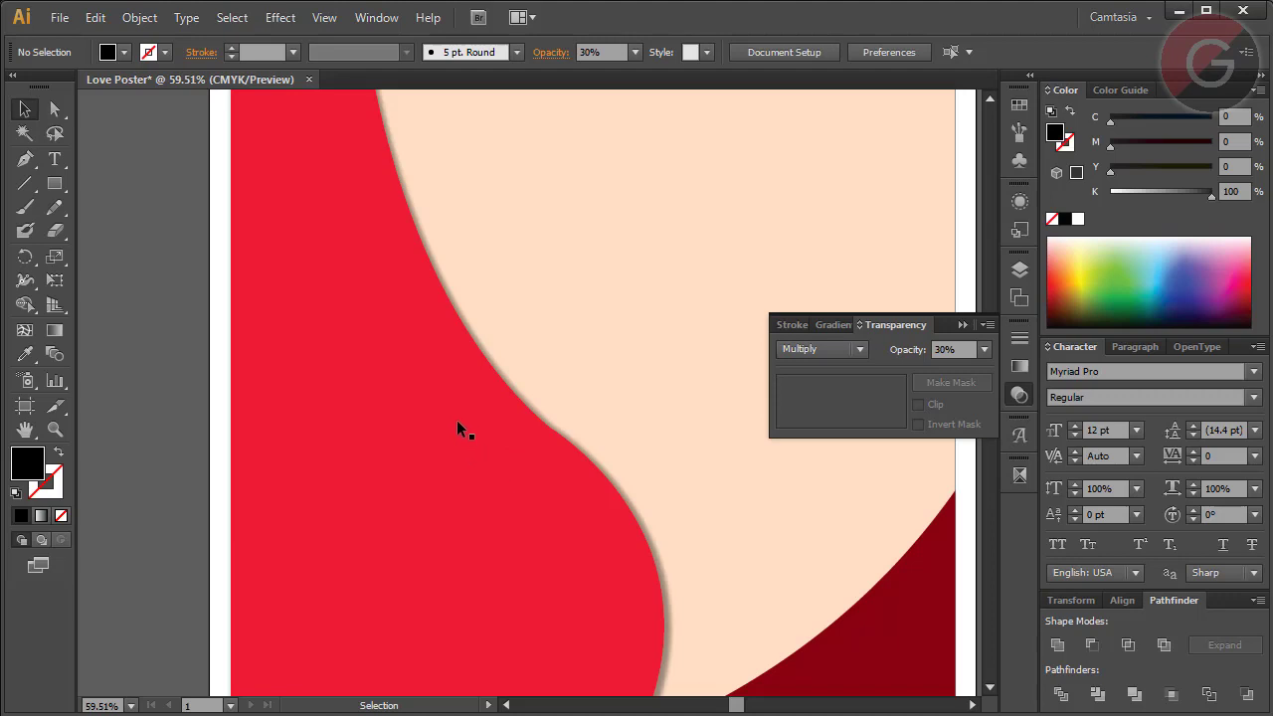
Step: Duplicate the dark red bottom band in place and stretch the copy slightly taller
{"action": "left_click", "coordinate": [25, 429]}
{"action": "mouse_move", "coordinate": [579, 310]}
{"action": "left_mouse_down"}
{"action": "mouse_move", "coordinate": [572, 537]}
{"action": "mouse_move", "coordinate": [451, 282]}
{"action": "left_mouse_up"}
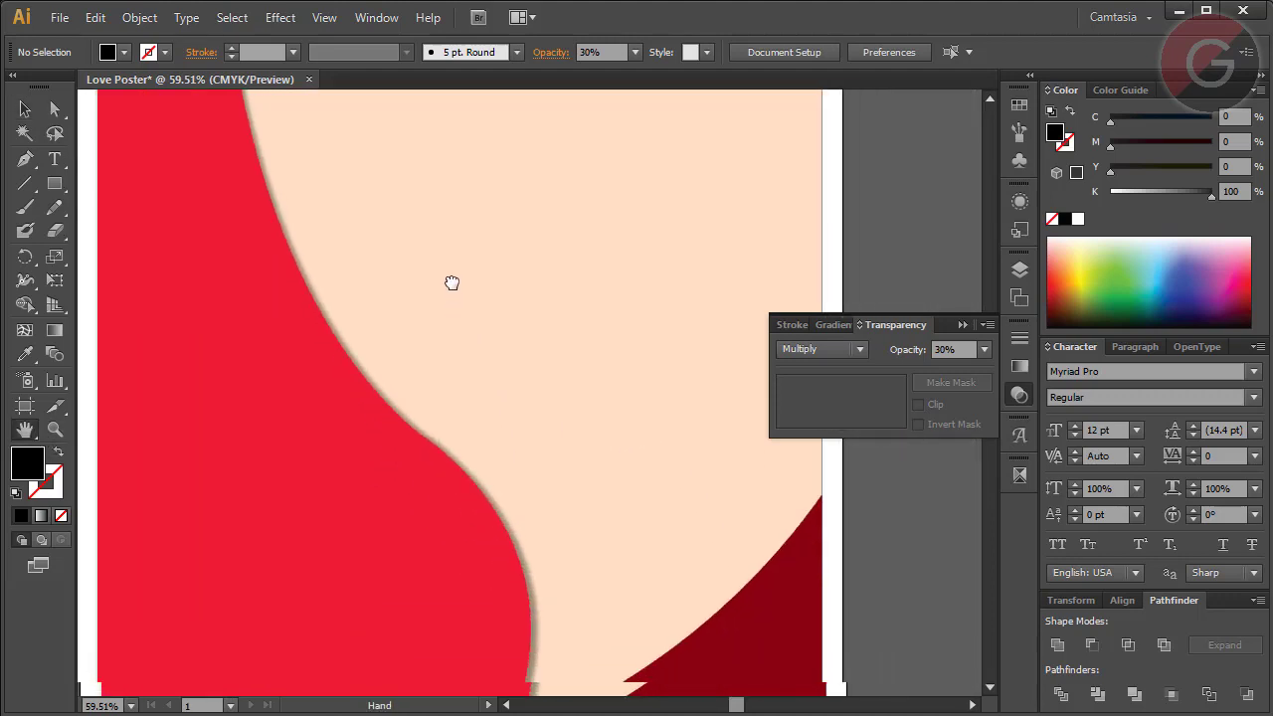
{"action": "left_click_drag", "start_coordinate": [546, 474], "coordinate": [531, 298]}
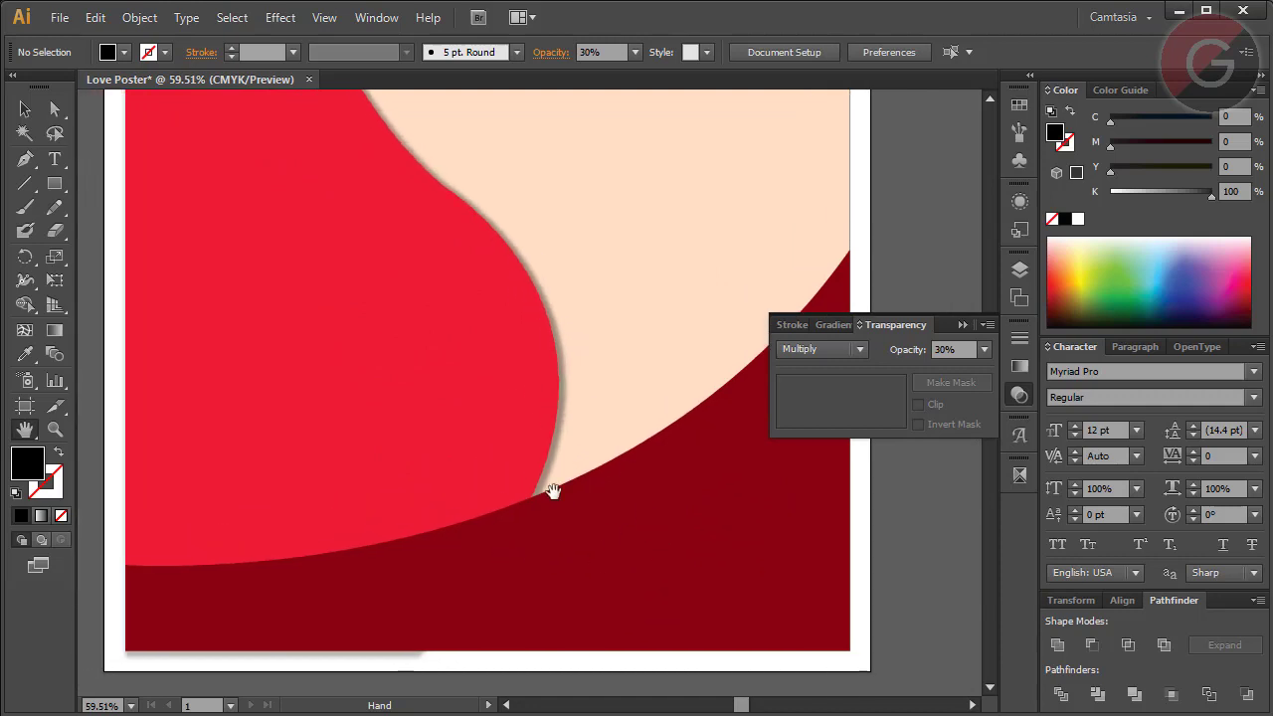
{"action": "left_click", "coordinate": [25, 110]}
{"action": "left_click", "coordinate": [647, 486]}
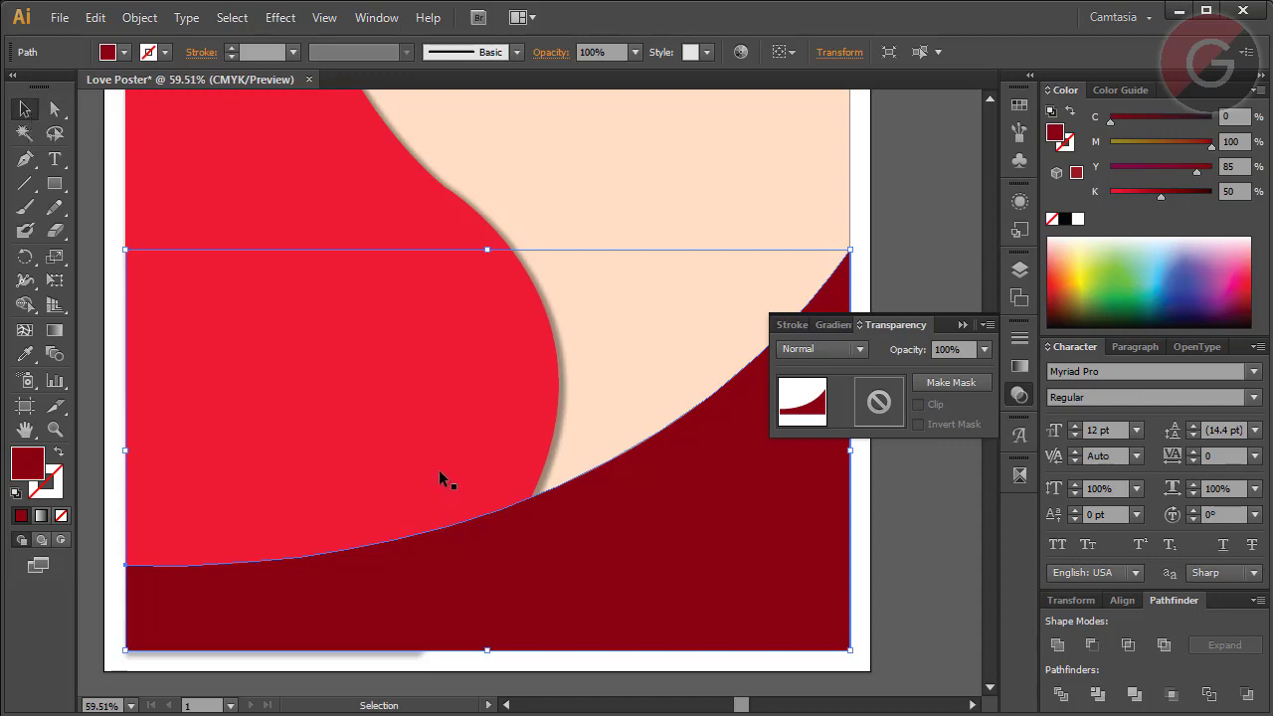
{"action": "key", "text": "Return"}
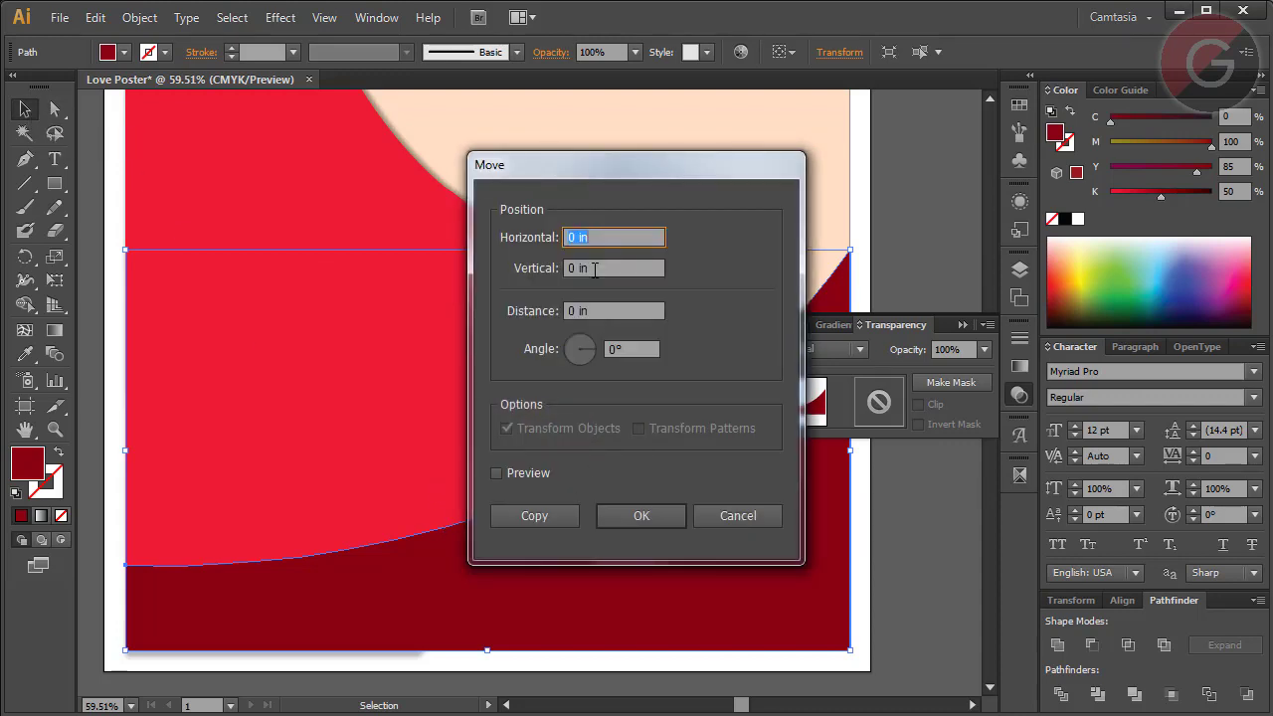
{"action": "key", "text": "Tab"}
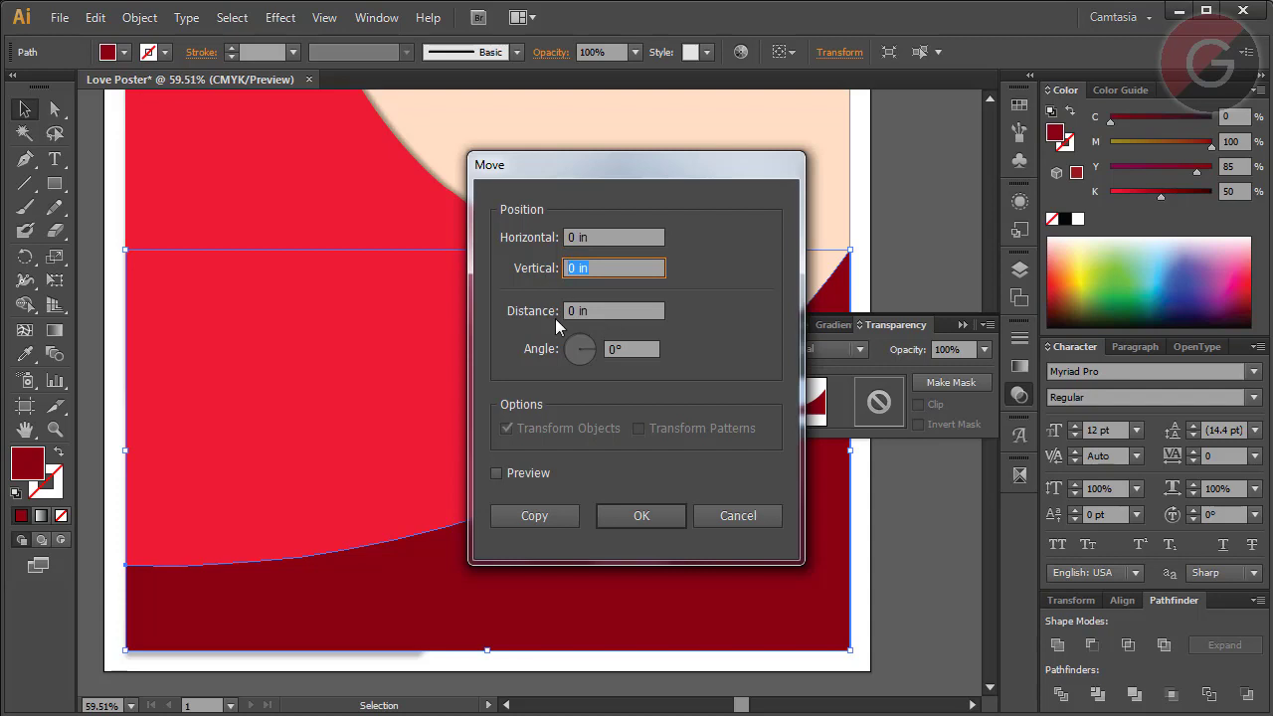
{"action": "left_click", "coordinate": [564, 518]}
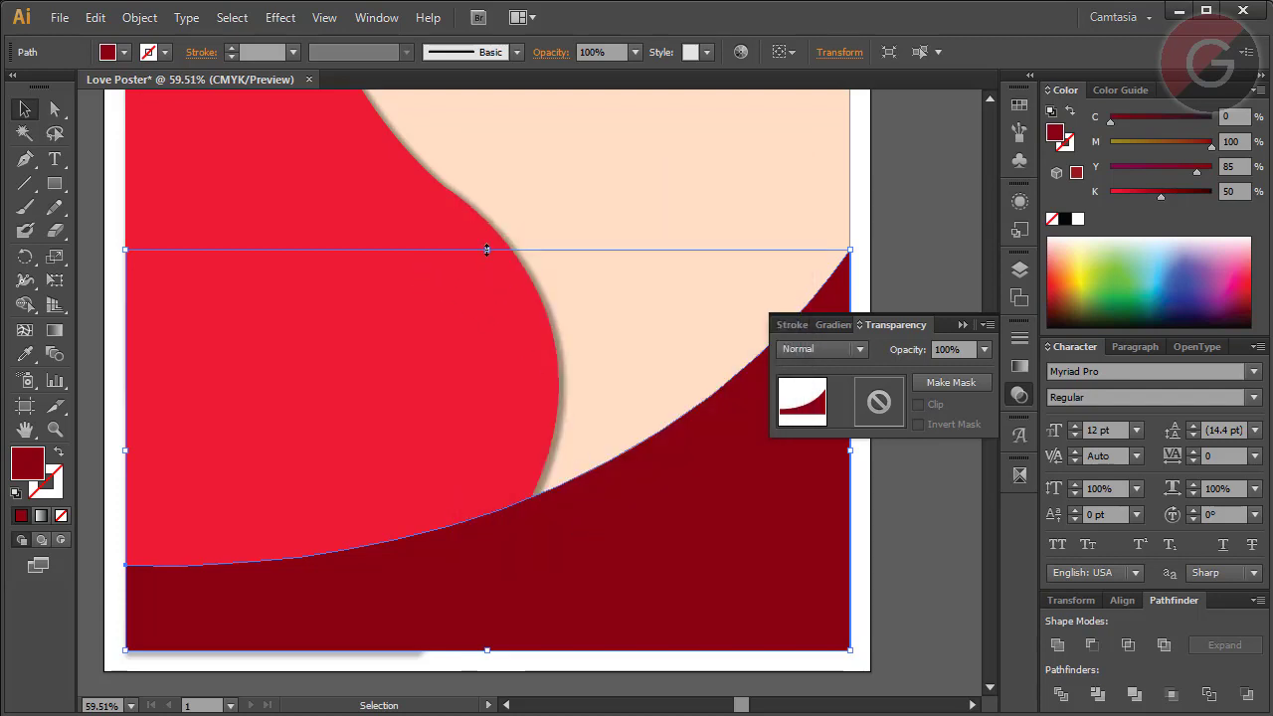
{"action": "left_click_drag", "start_coordinate": [487, 250], "coordinate": [492, 232]}
{"action": "left_click_drag", "start_coordinate": [492, 232], "coordinate": [487, 231]}
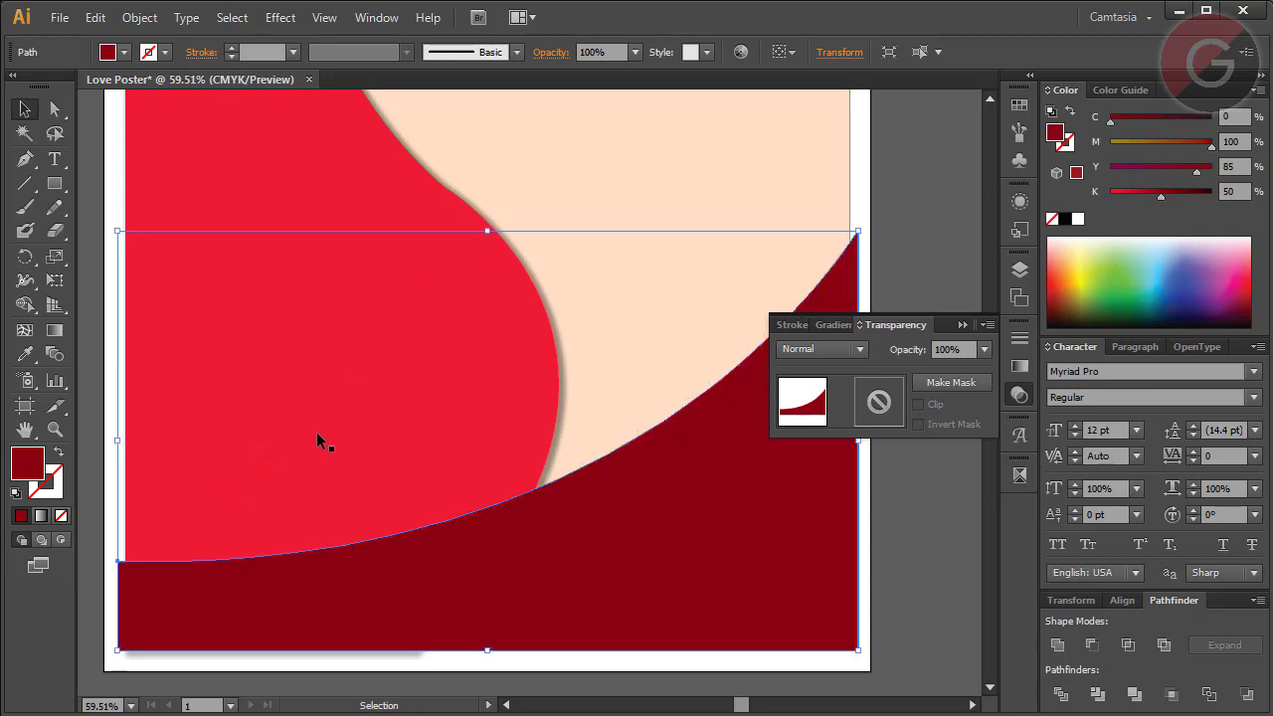
Step: Fill the copy black with Multiply blend mode at 30% opacity
{"action": "left_click_drag", "start_coordinate": [316, 431], "coordinate": [301, 437]}
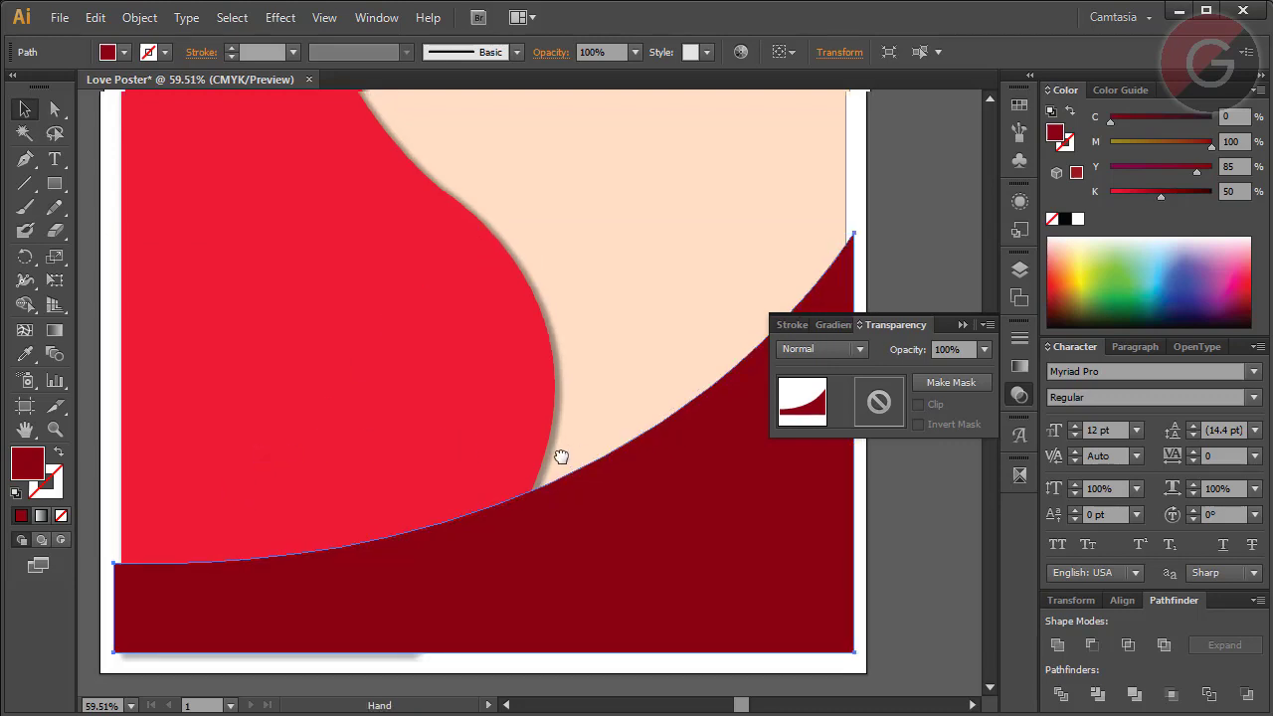
{"action": "left_click", "coordinate": [1067, 219]}
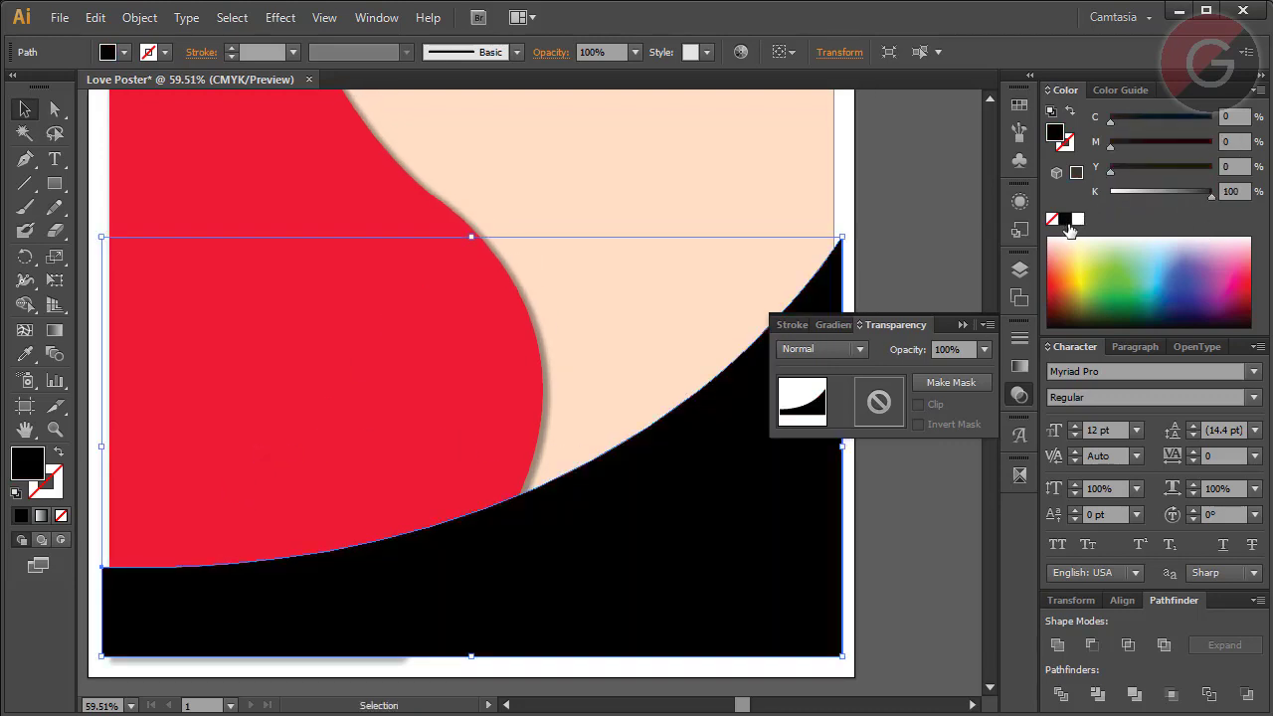
{"action": "left_click", "coordinate": [810, 350]}
{"action": "left_click", "coordinate": [813, 420]}
{"action": "left_click", "coordinate": [982, 350]}
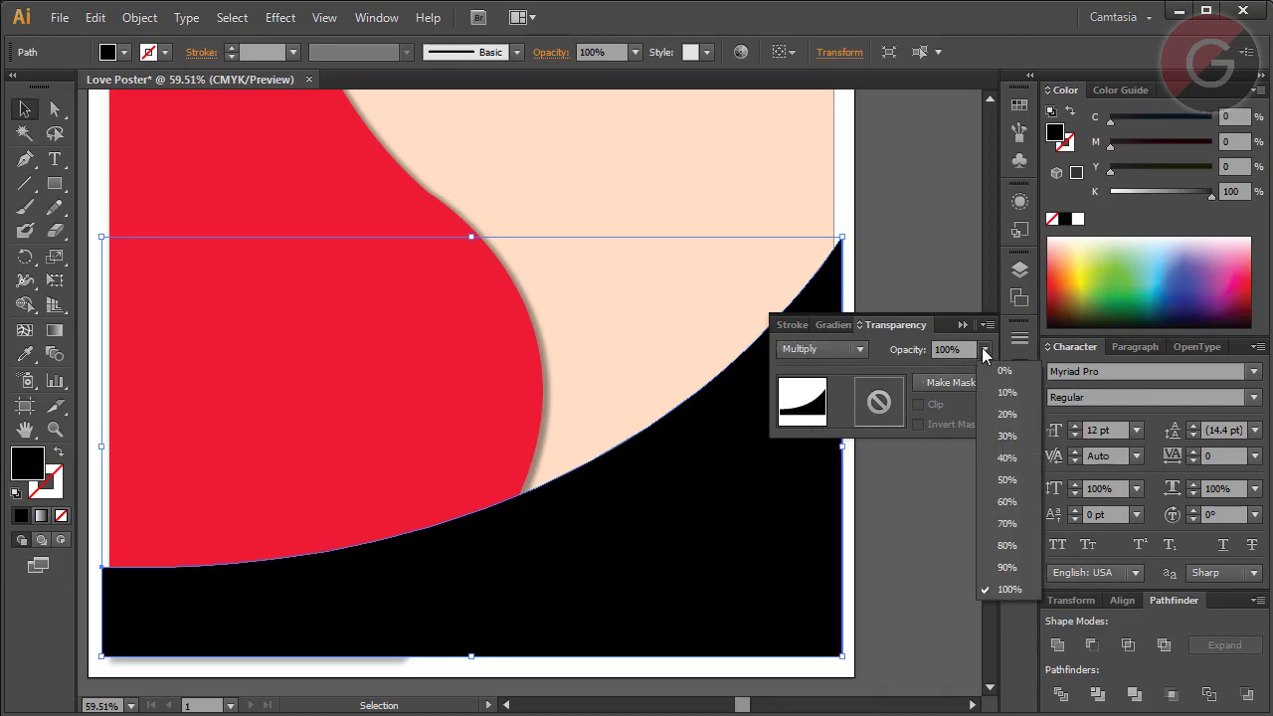
{"action": "left_click", "coordinate": [1014, 435]}
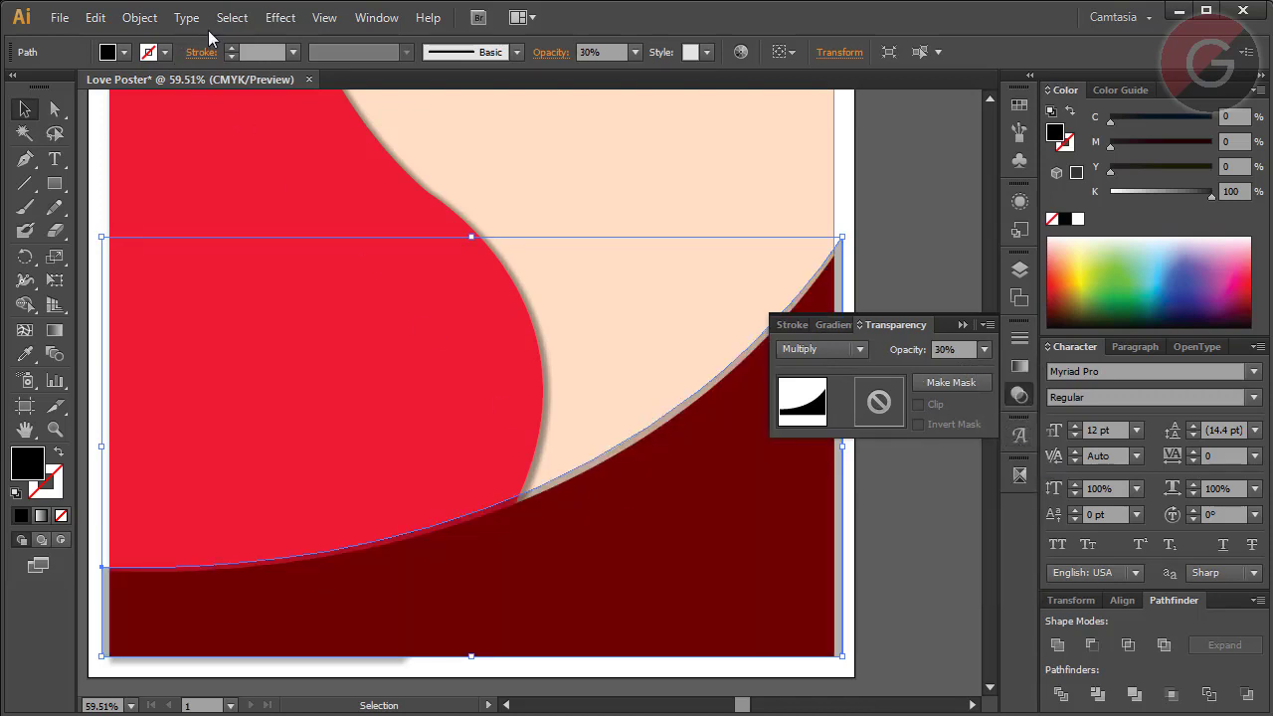
Step: Apply AI_GaussianBlur_4 to the black copy and send it behind the dark red band
{"action": "left_click", "coordinate": [269, 20]}
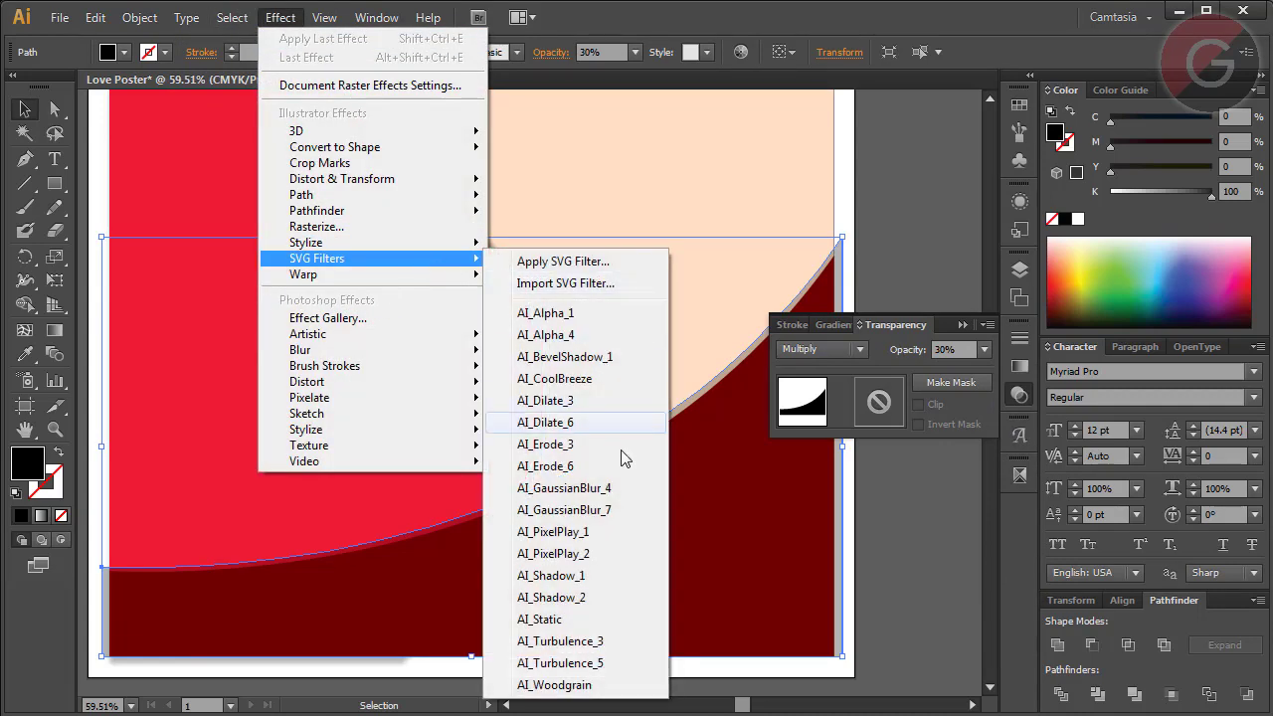
{"action": "mouse_move", "coordinate": [316, 258]}
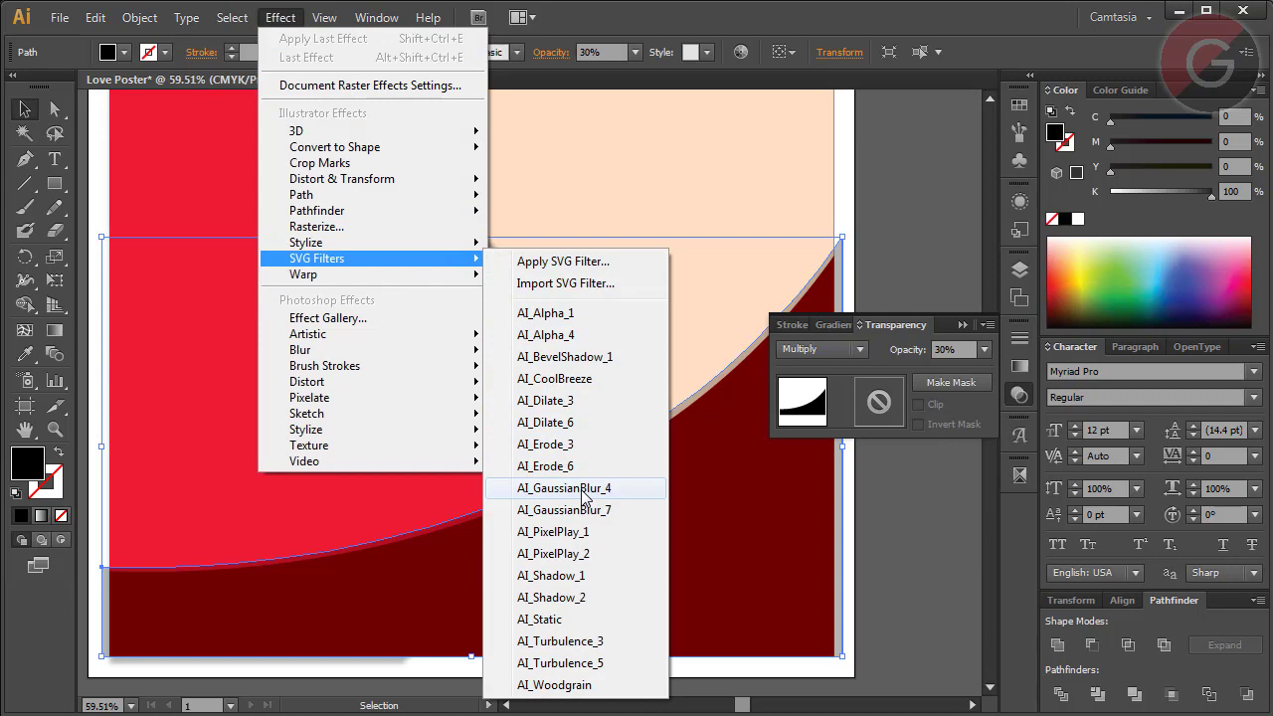
{"action": "left_click", "coordinate": [586, 491]}
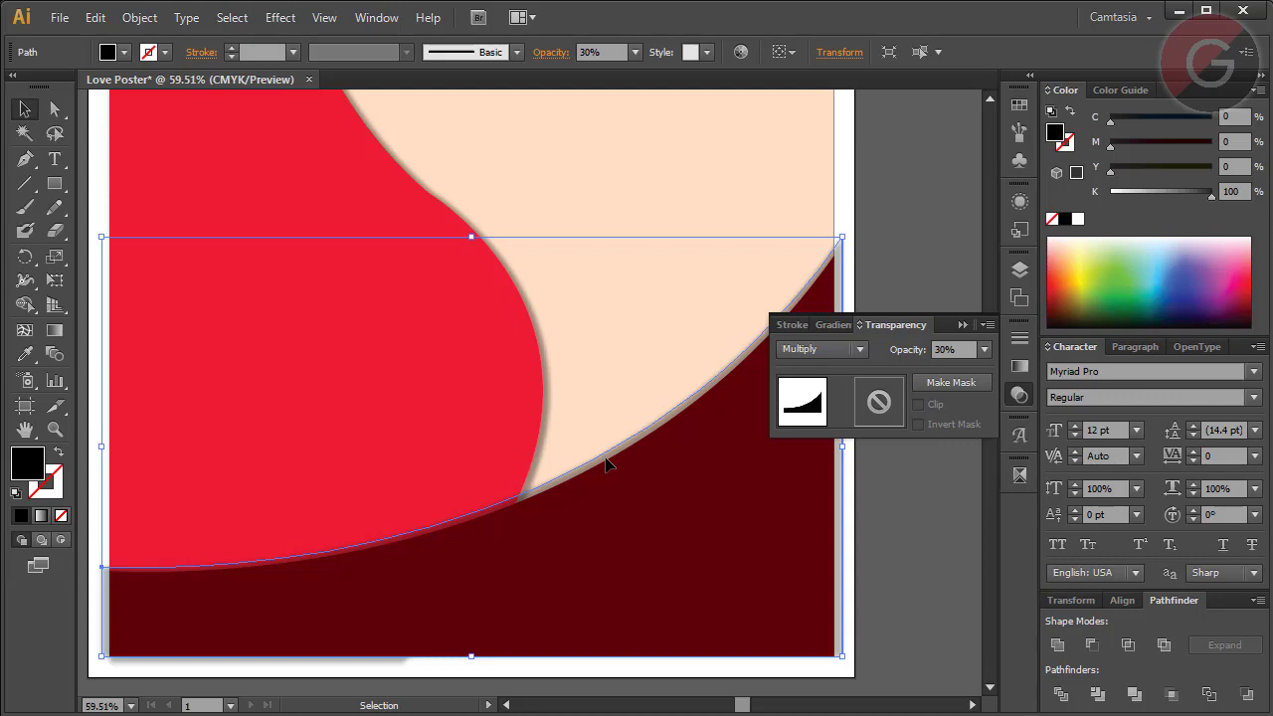
{"action": "right_click", "coordinate": [606, 462]}
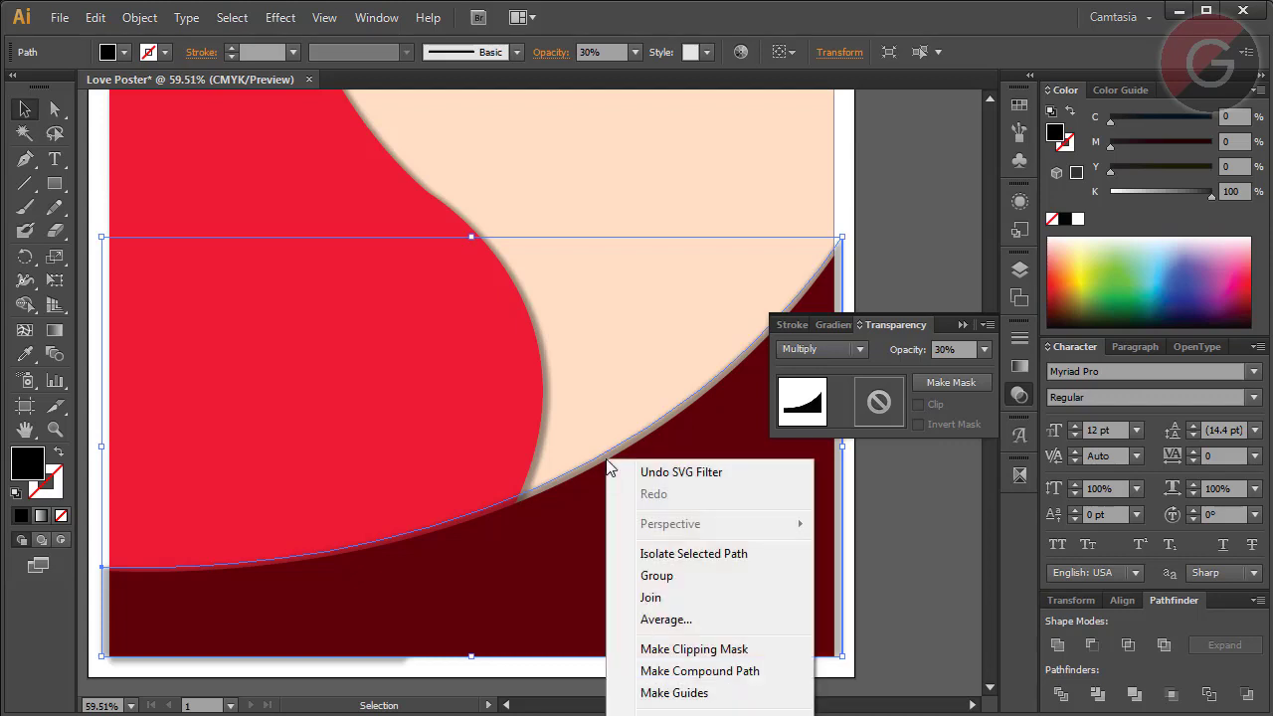
{"action": "right_click", "coordinate": [598, 250]}
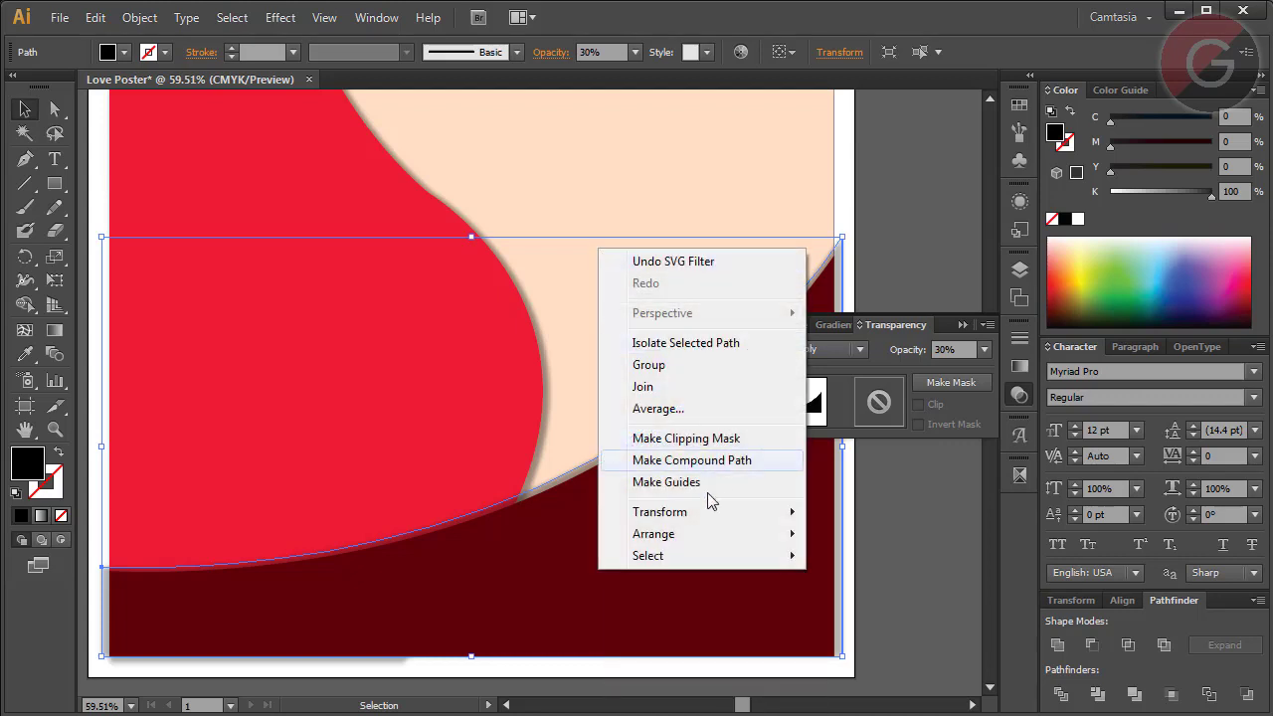
{"action": "mouse_move", "coordinate": [696, 533]}
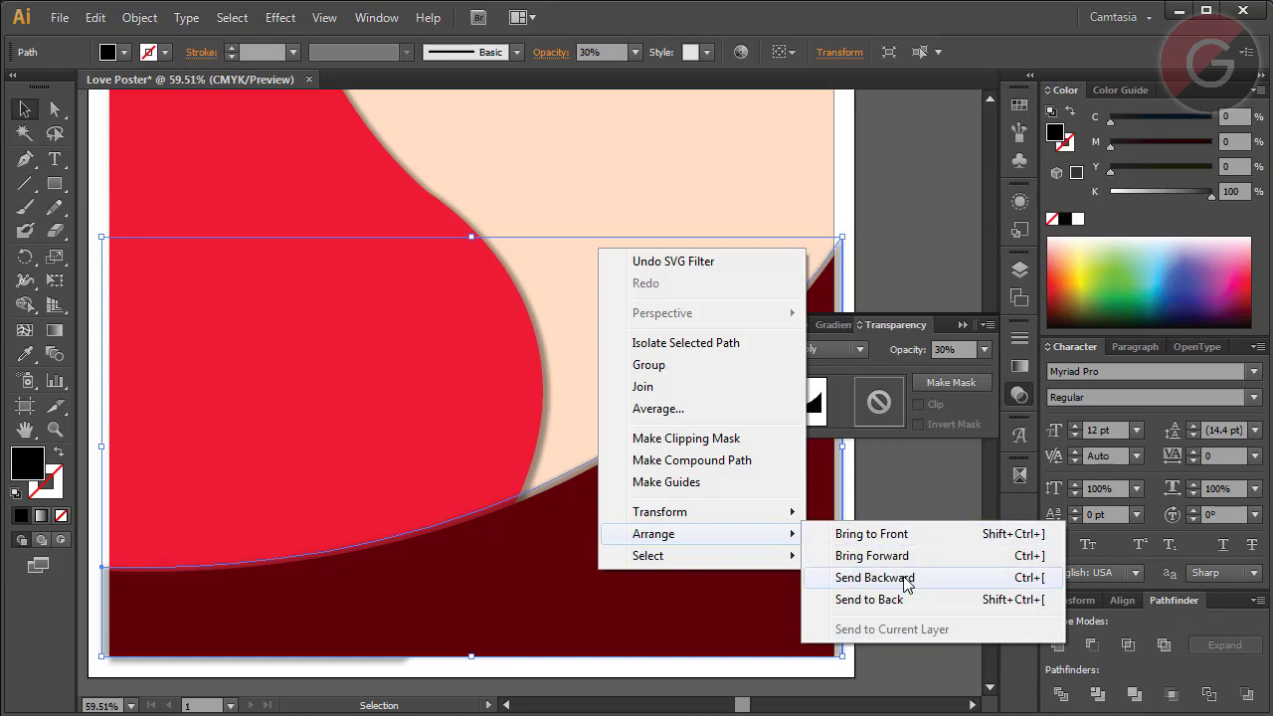
{"action": "left_click", "coordinate": [874, 578]}
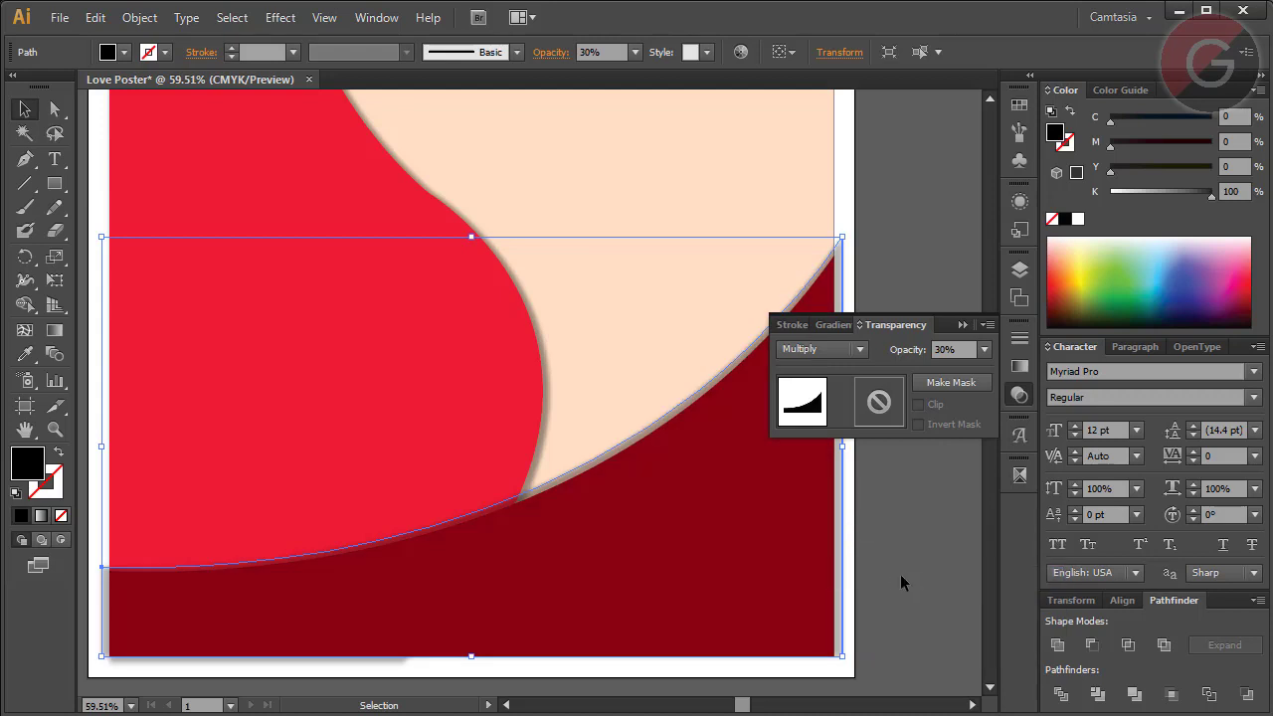
{"action": "left_click", "coordinate": [912, 524]}
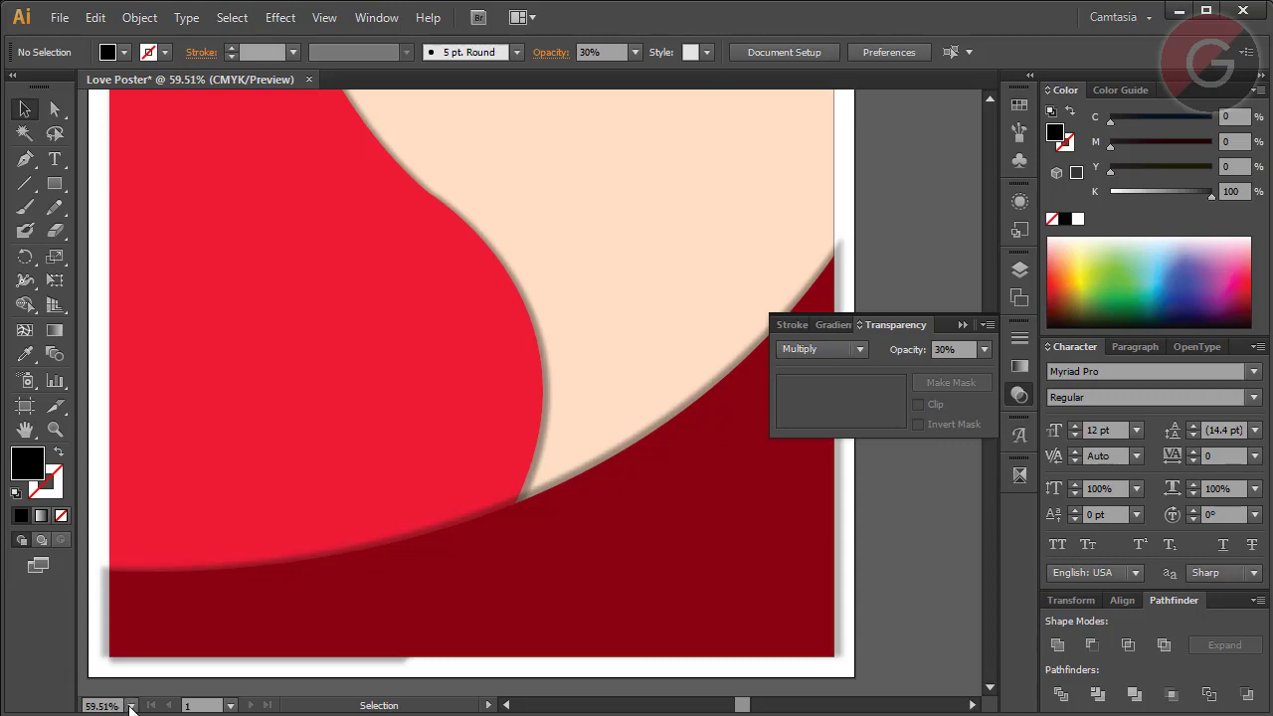
Step: Fit the whole poster artboard in the window and collapse the Transparency panel
{"action": "left_click", "coordinate": [130, 706]}
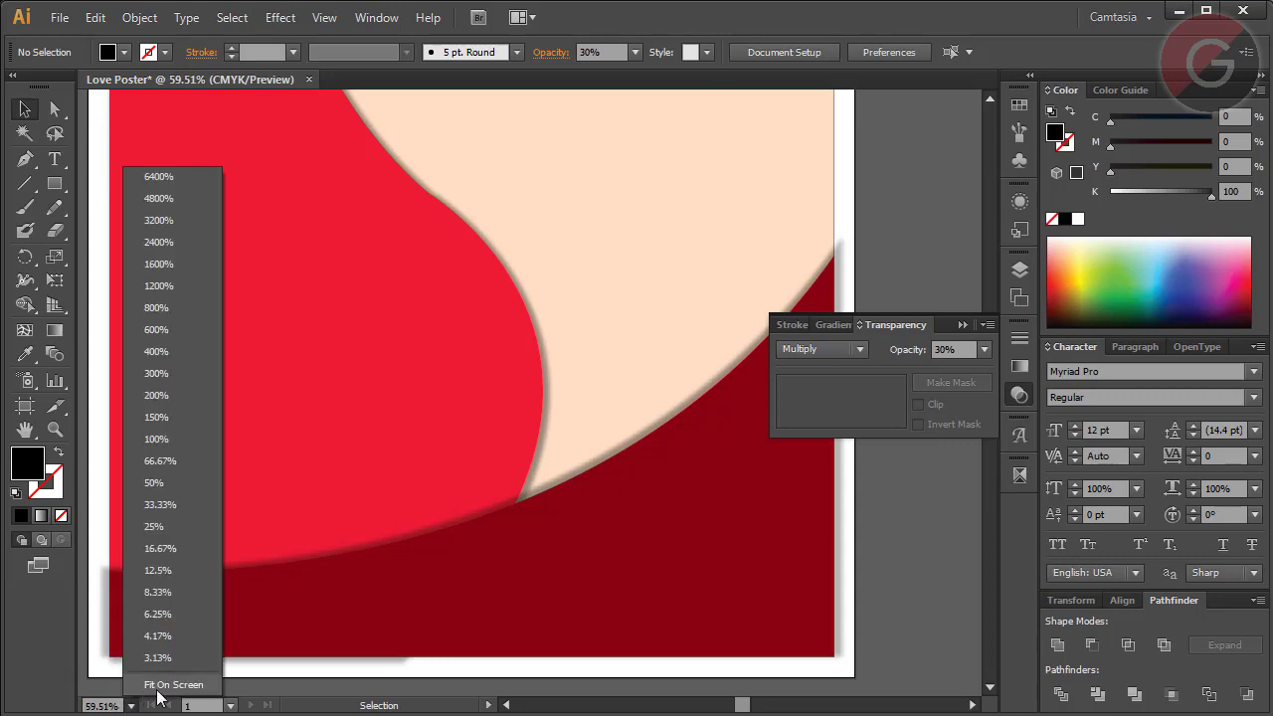
{"action": "left_click", "coordinate": [316, 22]}
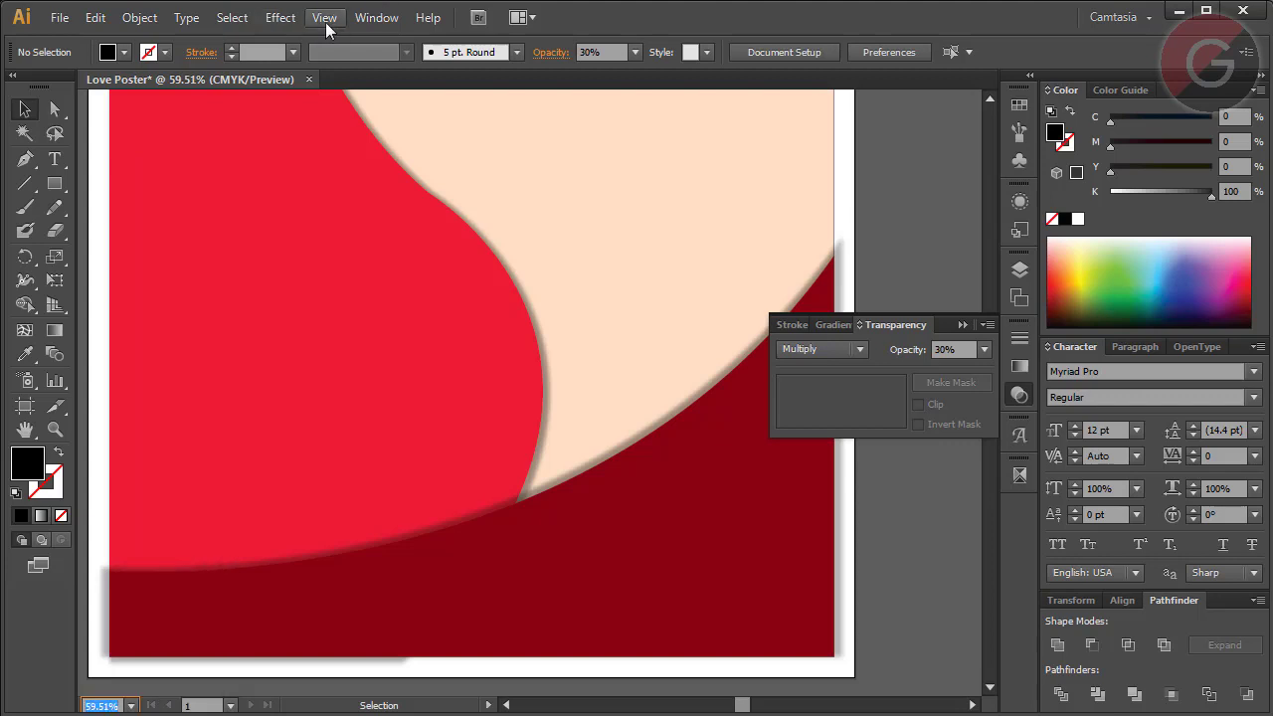
{"action": "left_click", "coordinate": [325, 20]}
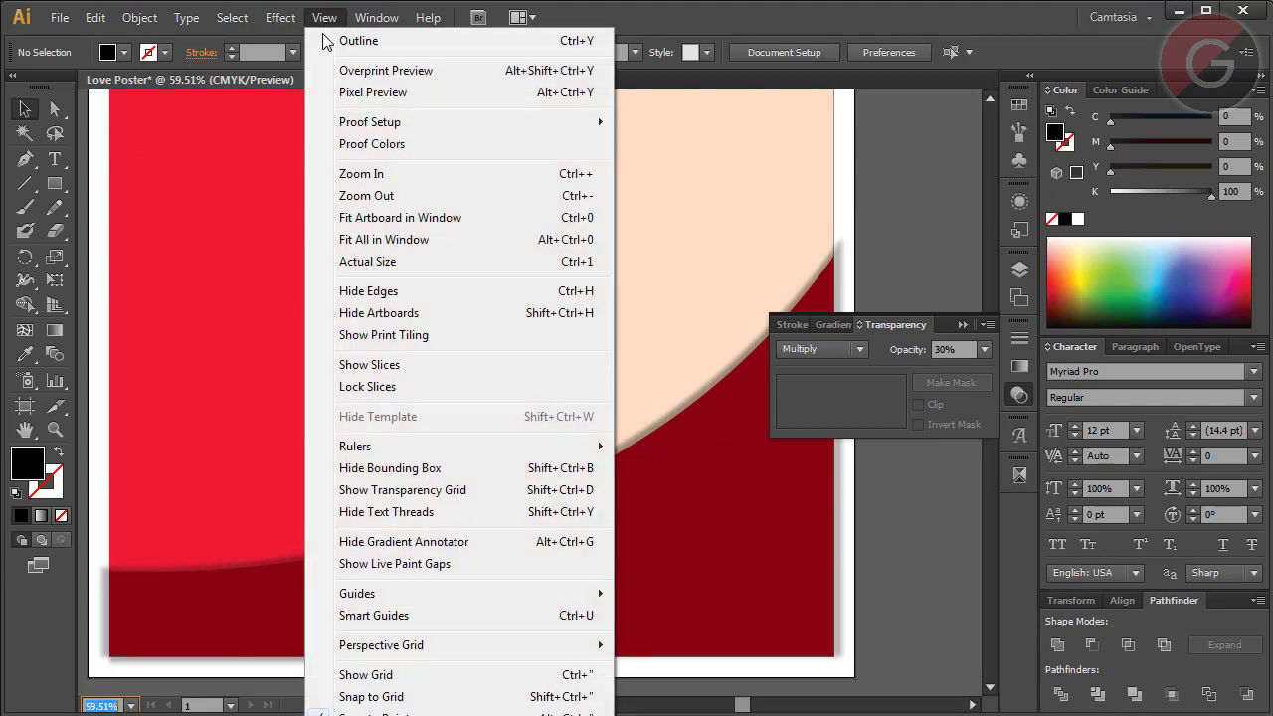
{"action": "left_click", "coordinate": [378, 243]}
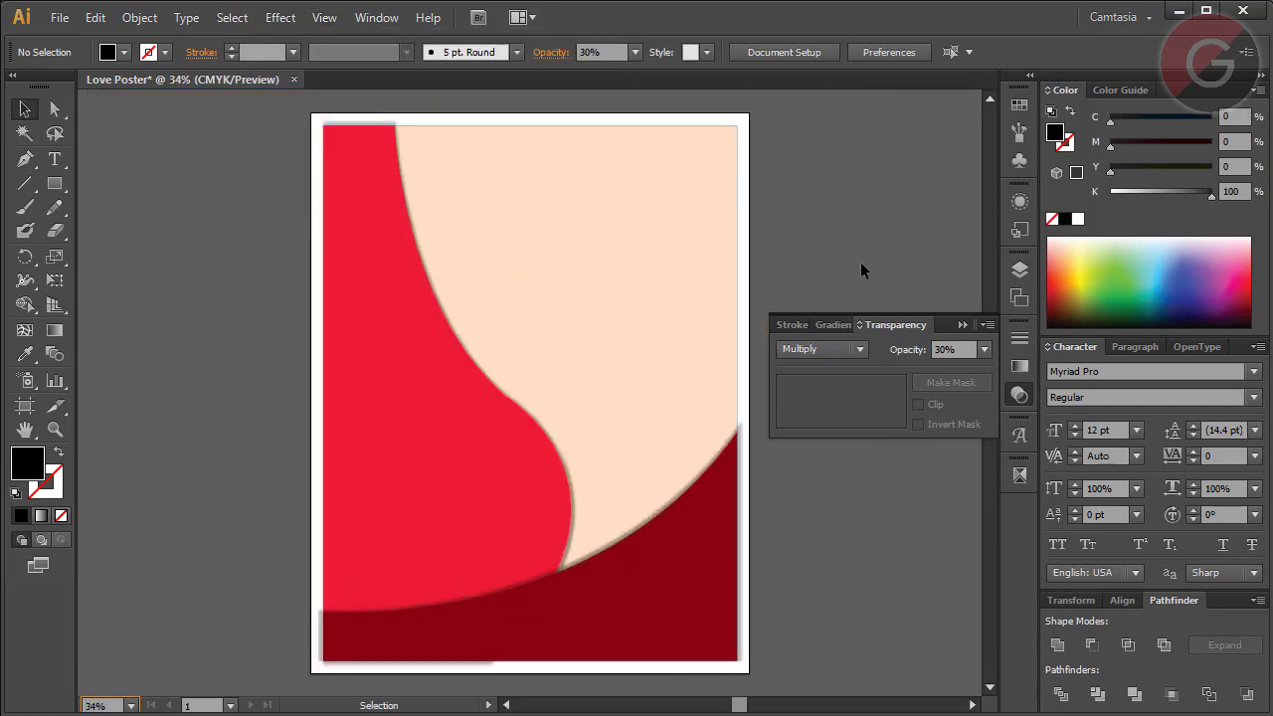
{"action": "left_click", "coordinate": [1019, 395]}
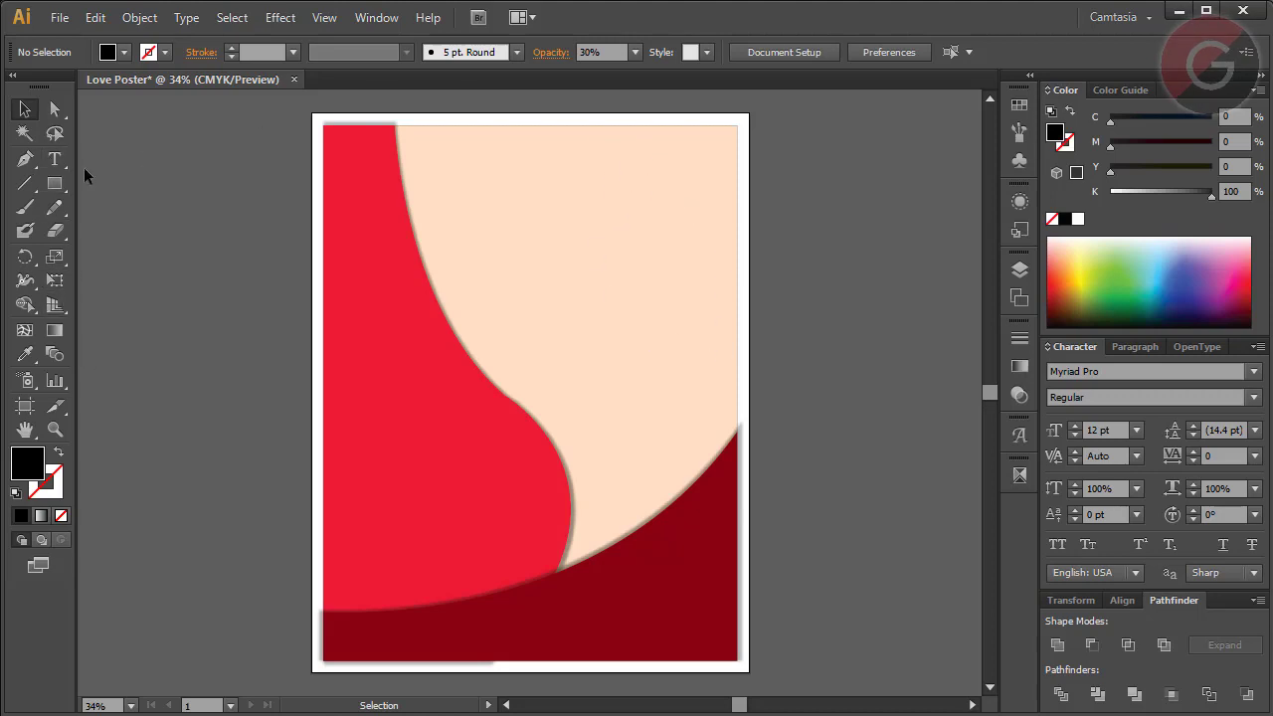
Step: Draw a circle near the poster's top-right with the Ellipse tool and enlarge it slightly
{"action": "left_click_drag", "start_coordinate": [54, 183], "coordinate": [119, 235]}
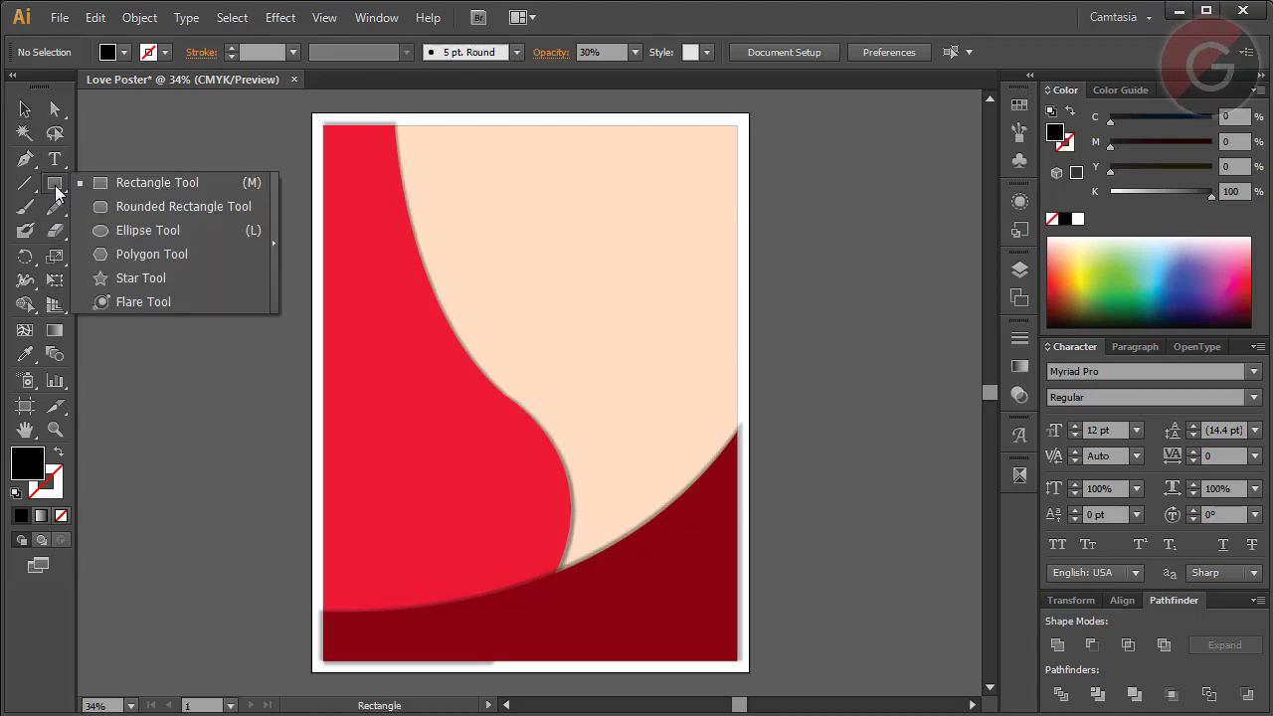
{"action": "left_click", "coordinate": [118, 235]}
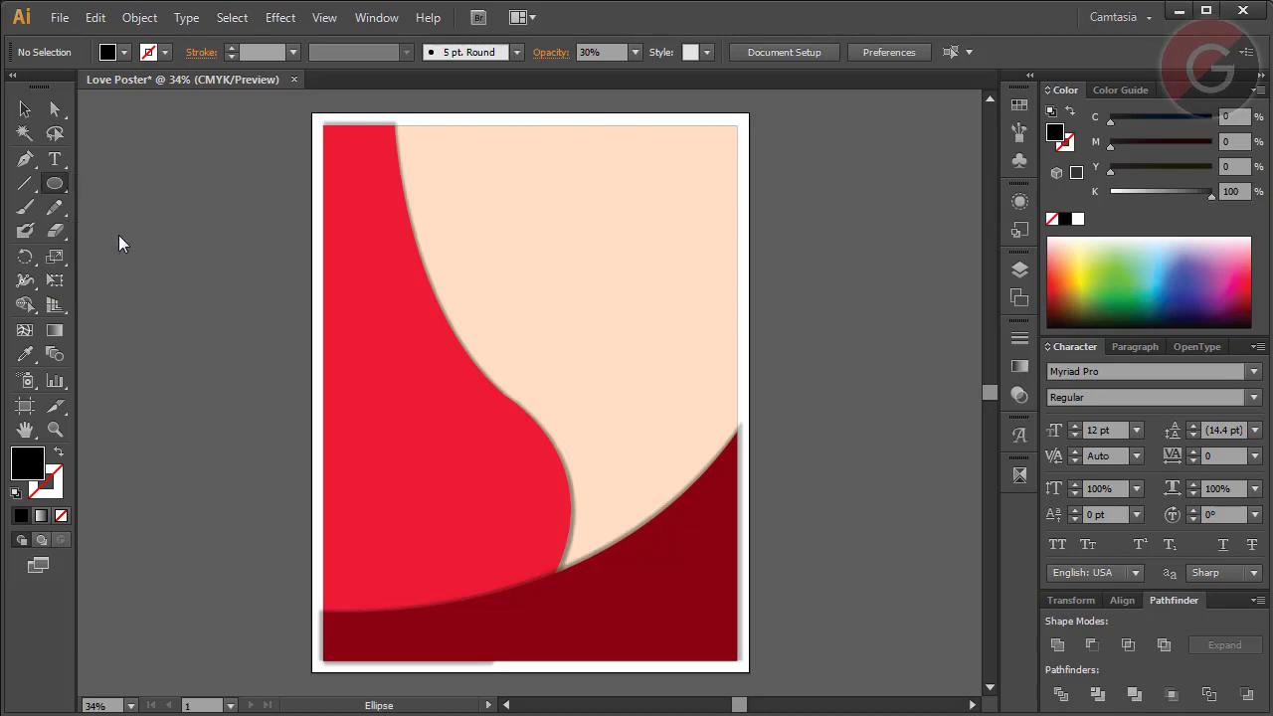
{"action": "left_click_drag", "start_coordinate": [572, 150], "coordinate": [722, 289]}
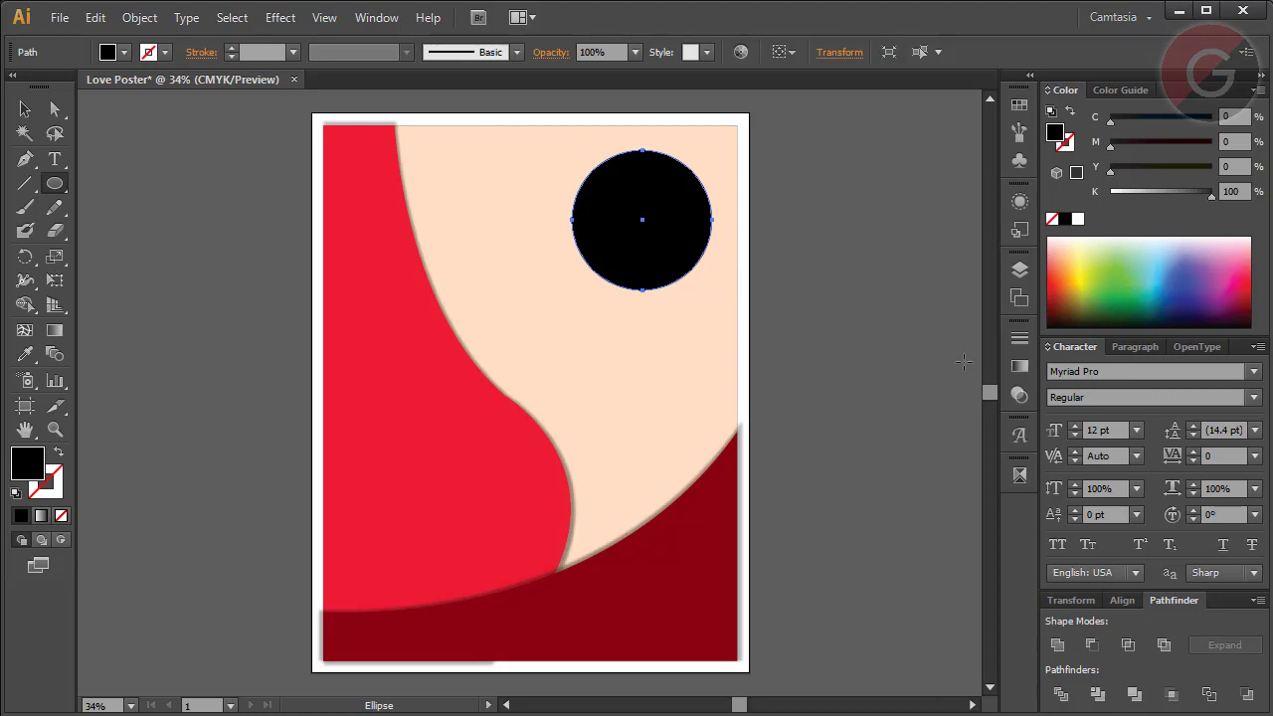
{"action": "left_click", "coordinate": [25, 109]}
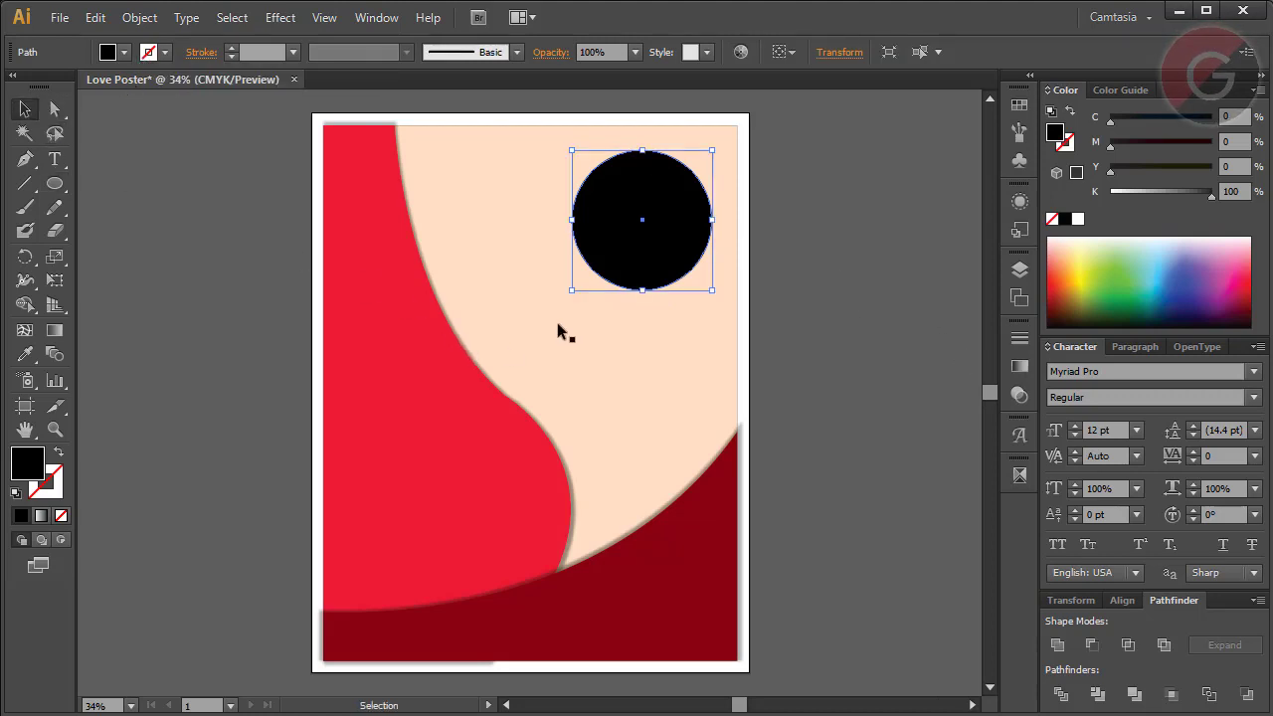
{"action": "left_click_drag", "start_coordinate": [572, 292], "coordinate": [560, 300]}
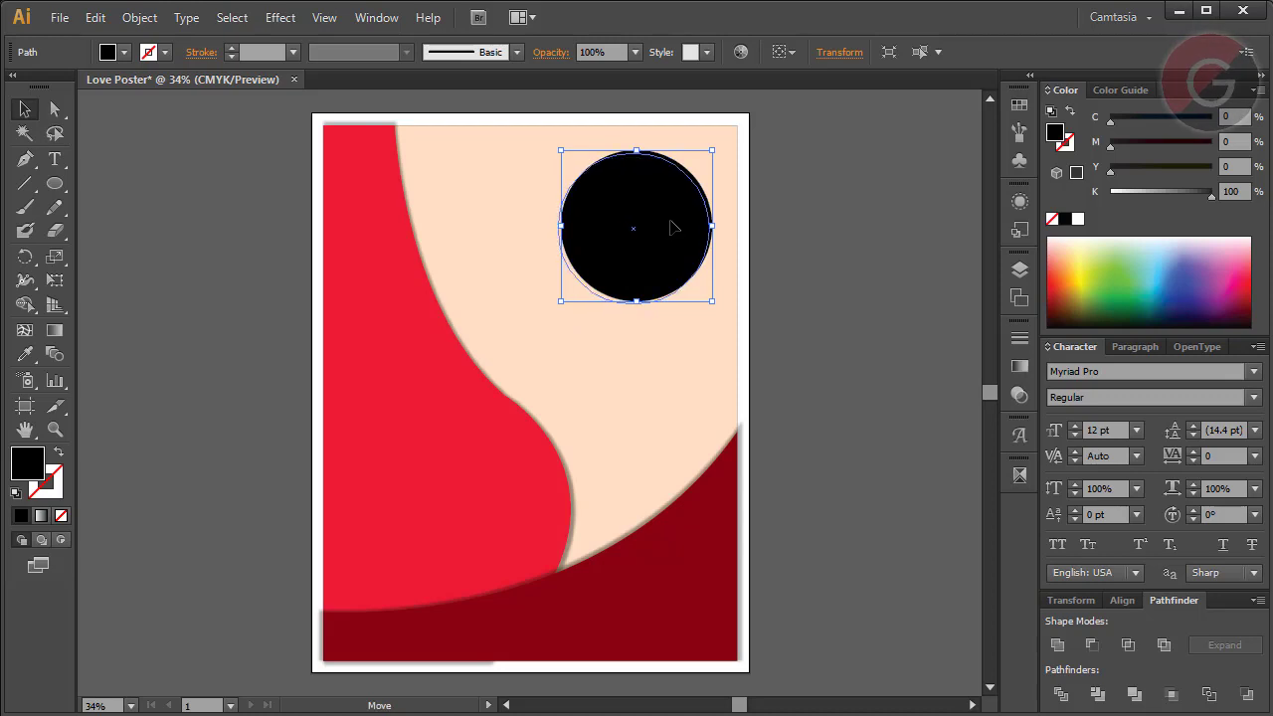
{"action": "left_click", "coordinate": [815, 261]}
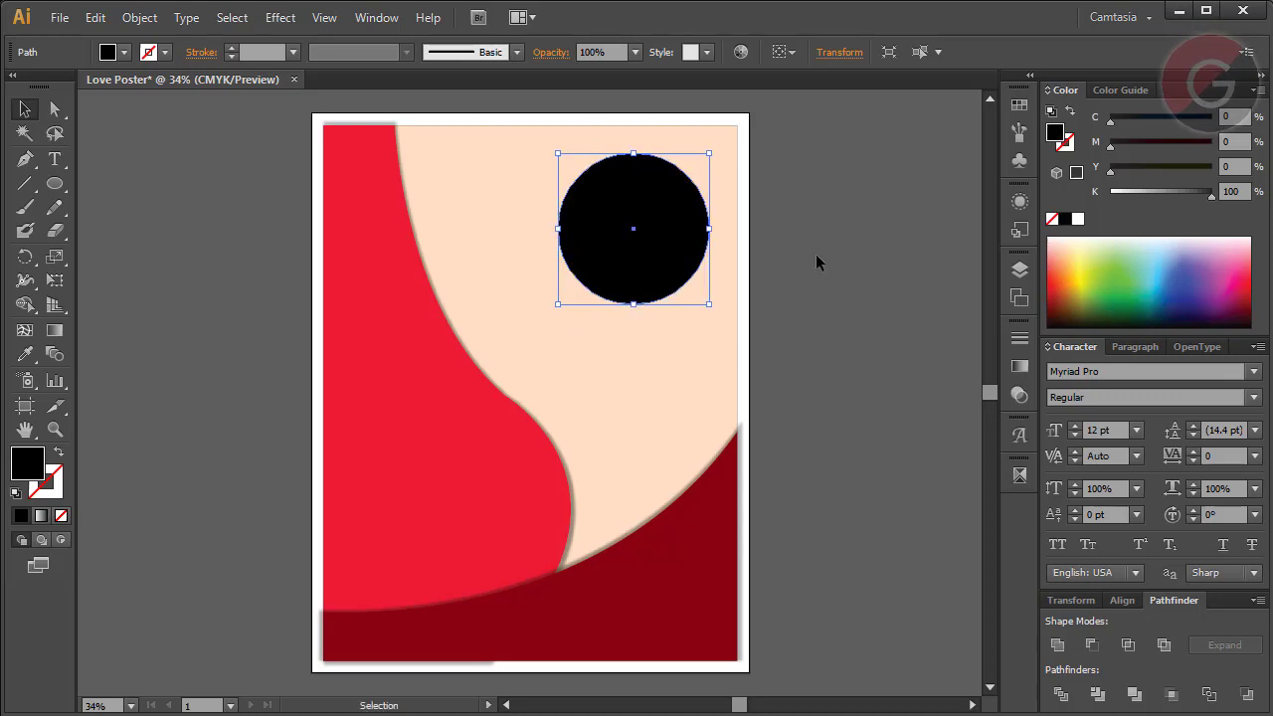
Step: Fill the circle orange-red, C0 M90 Y100 K0
{"action": "left_click", "coordinate": [662, 250]}
{"action": "mouse_move", "coordinate": [1144, 194]}
{"action": "left_mouse_down"}
{"action": "mouse_move", "coordinate": [1105, 193]}
{"action": "mouse_move", "coordinate": [1213, 169]}
{"action": "left_mouse_up"}
{"action": "left_click", "coordinate": [1201, 146]}
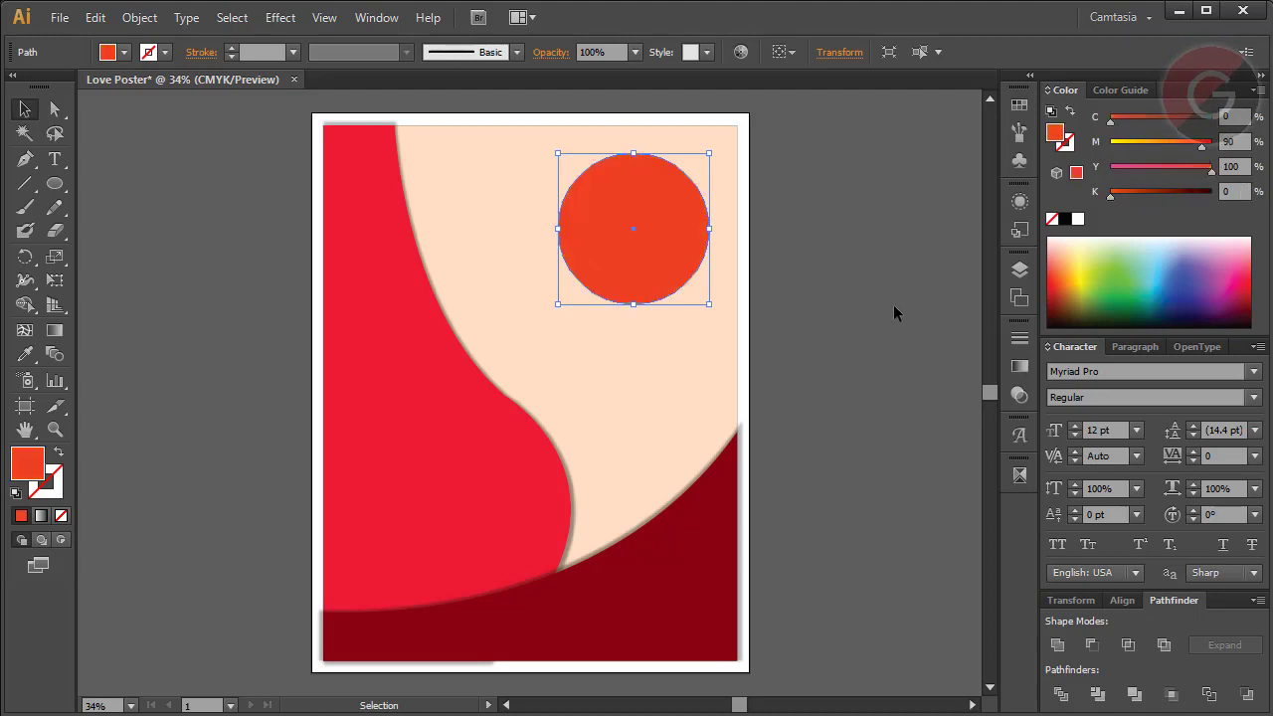
{"action": "left_click", "coordinate": [893, 313]}
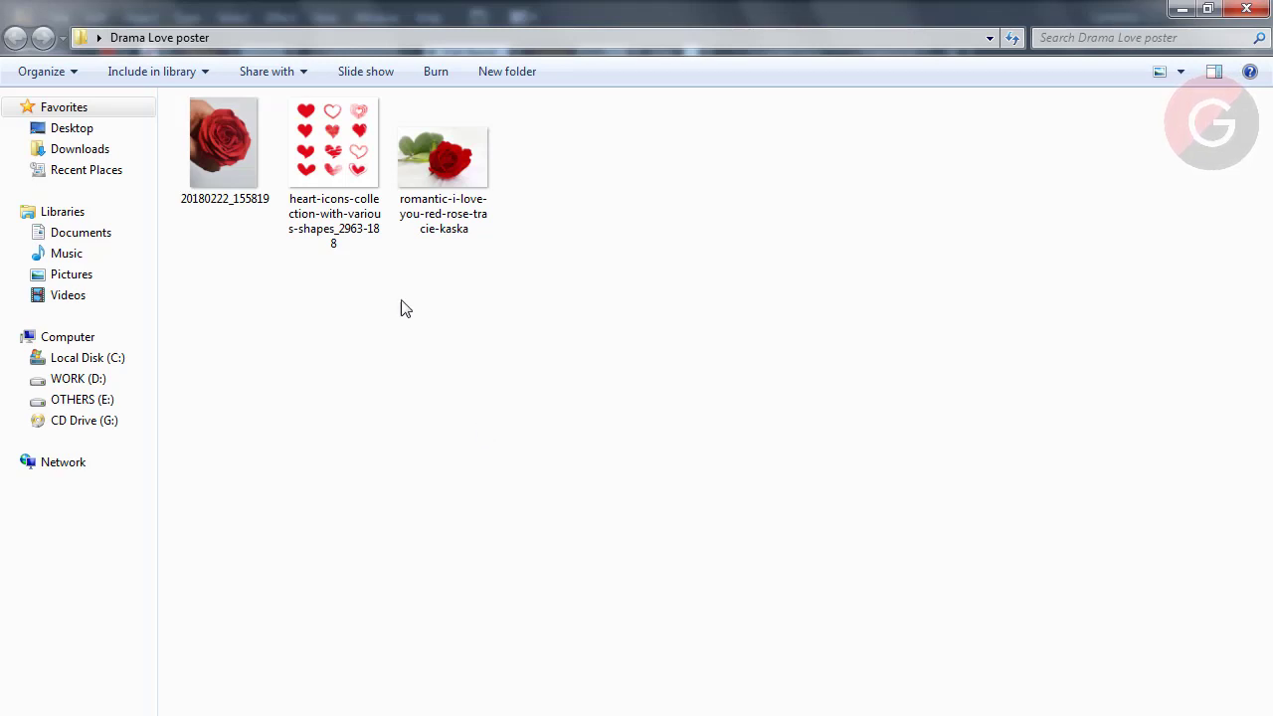
Step: In the Drama Love poster folder, pick up the 20180222_155819 rose photo and drag it toward Illustrator
{"action": "left_click", "coordinate": [336, 194]}
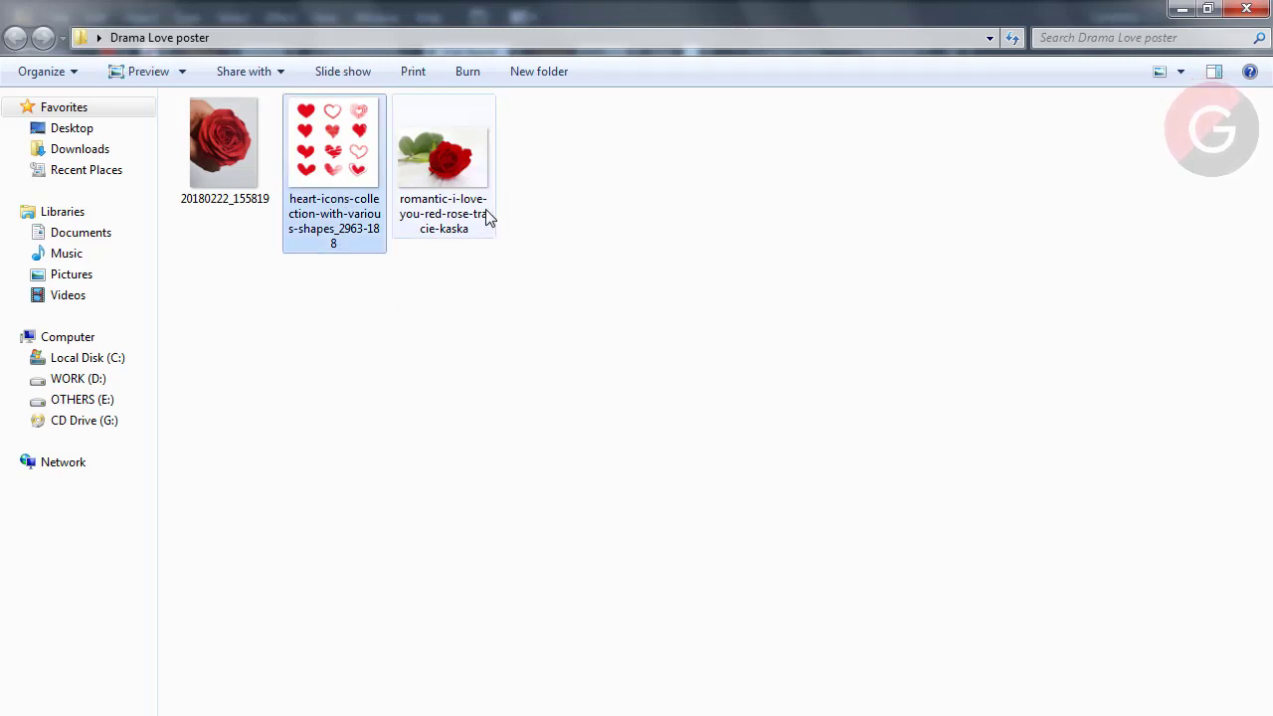
{"action": "left_click", "coordinate": [487, 219]}
{"action": "left_click_drag", "start_coordinate": [577, 218], "coordinate": [285, 119]}
{"action": "left_click", "coordinate": [460, 193]}
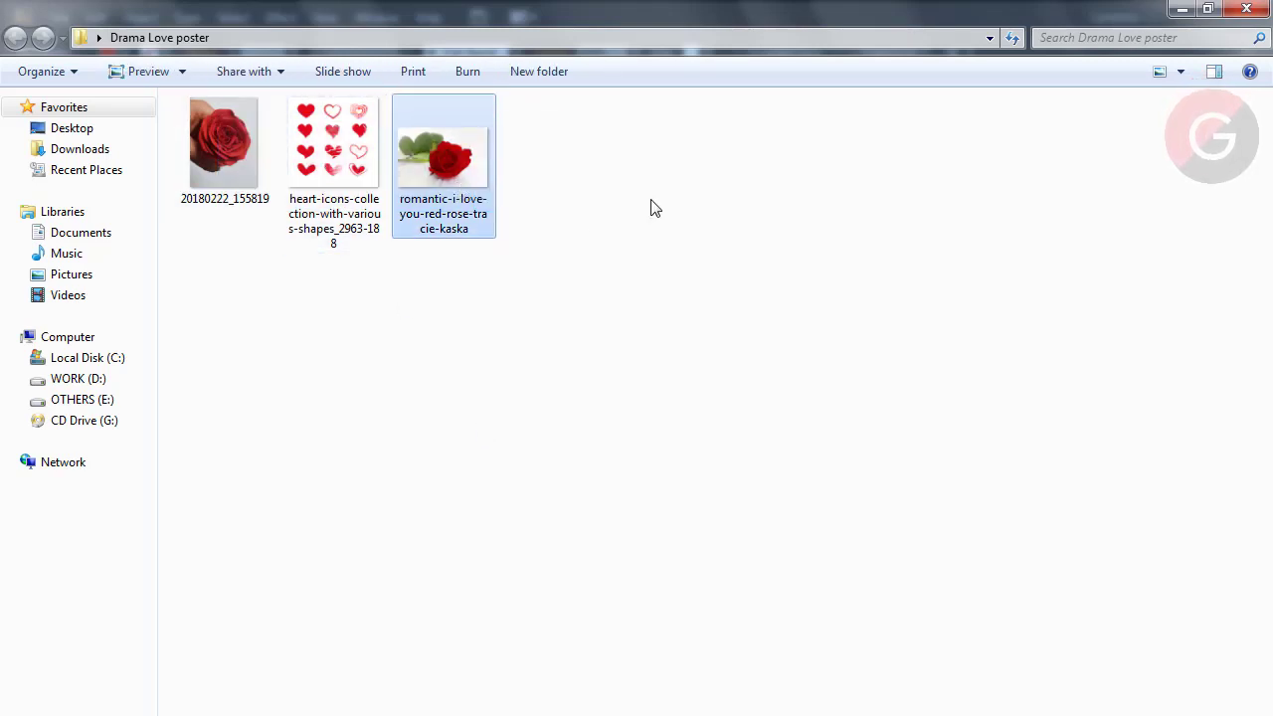
{"action": "left_click", "coordinate": [651, 206]}
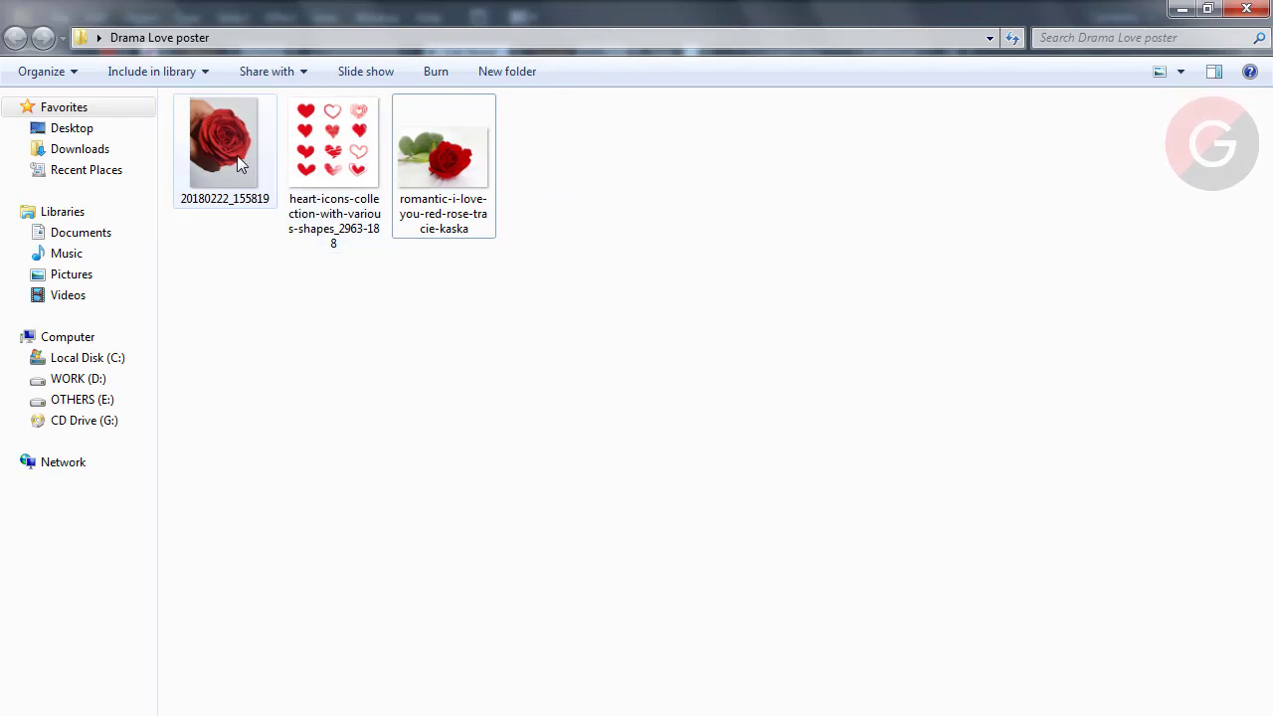
{"action": "left_click_drag", "start_coordinate": [202, 174], "coordinate": [488, 710]}
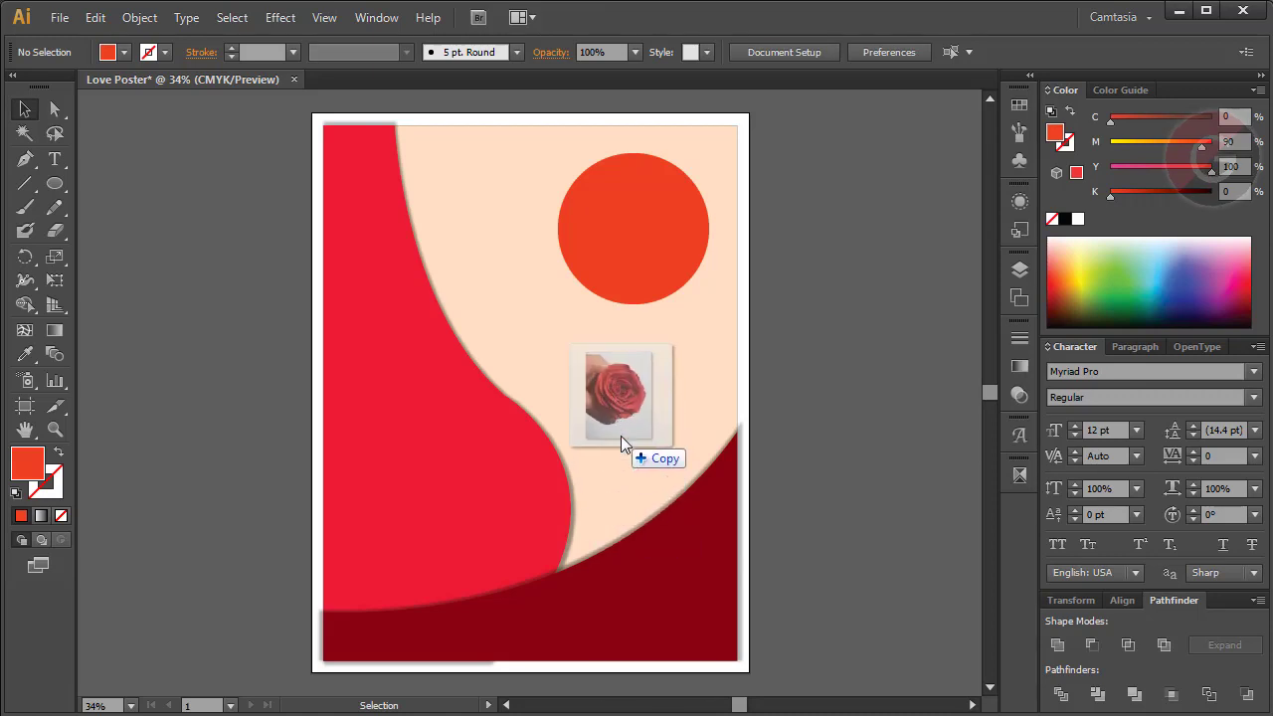
Step: Drop the 20180222_155819 rose photo onto the poster and position it near the top
{"action": "left_click_drag", "start_coordinate": [487, 711], "coordinate": [620, 436]}
{"action": "left_click_drag", "start_coordinate": [711, 438], "coordinate": [669, 392]}
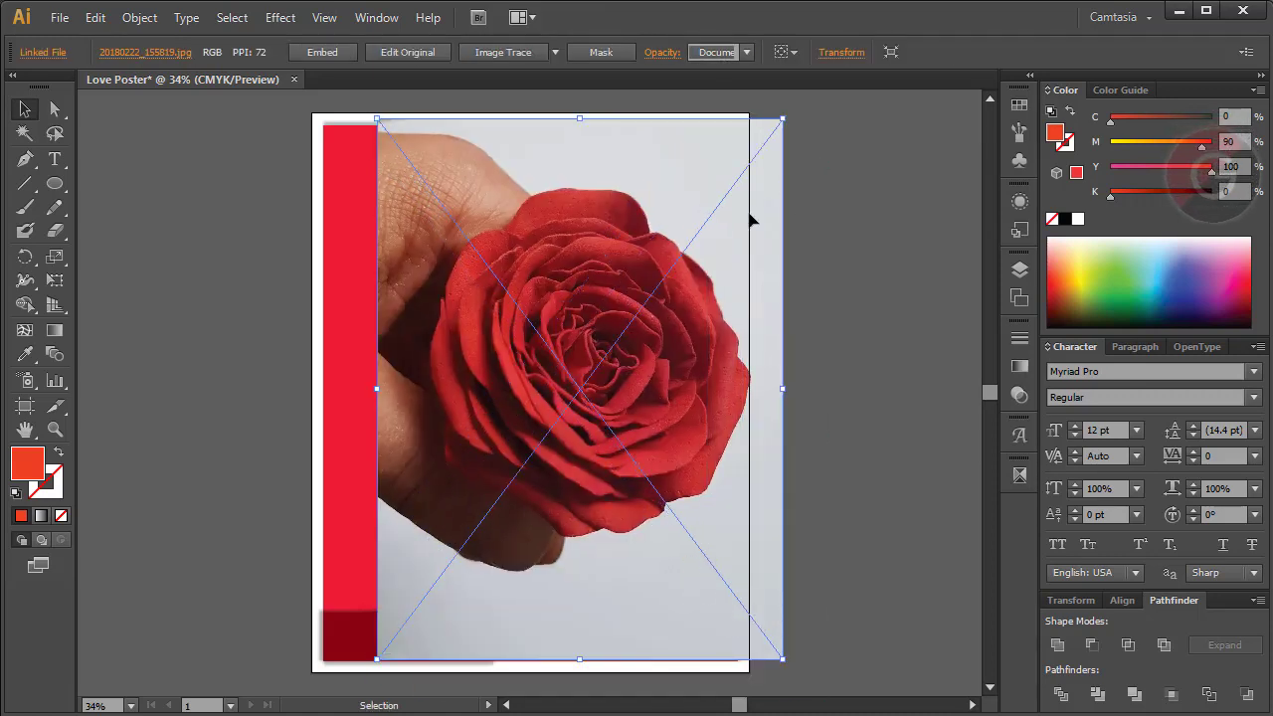
{"action": "left_click_drag", "start_coordinate": [577, 318], "coordinate": [554, 325]}
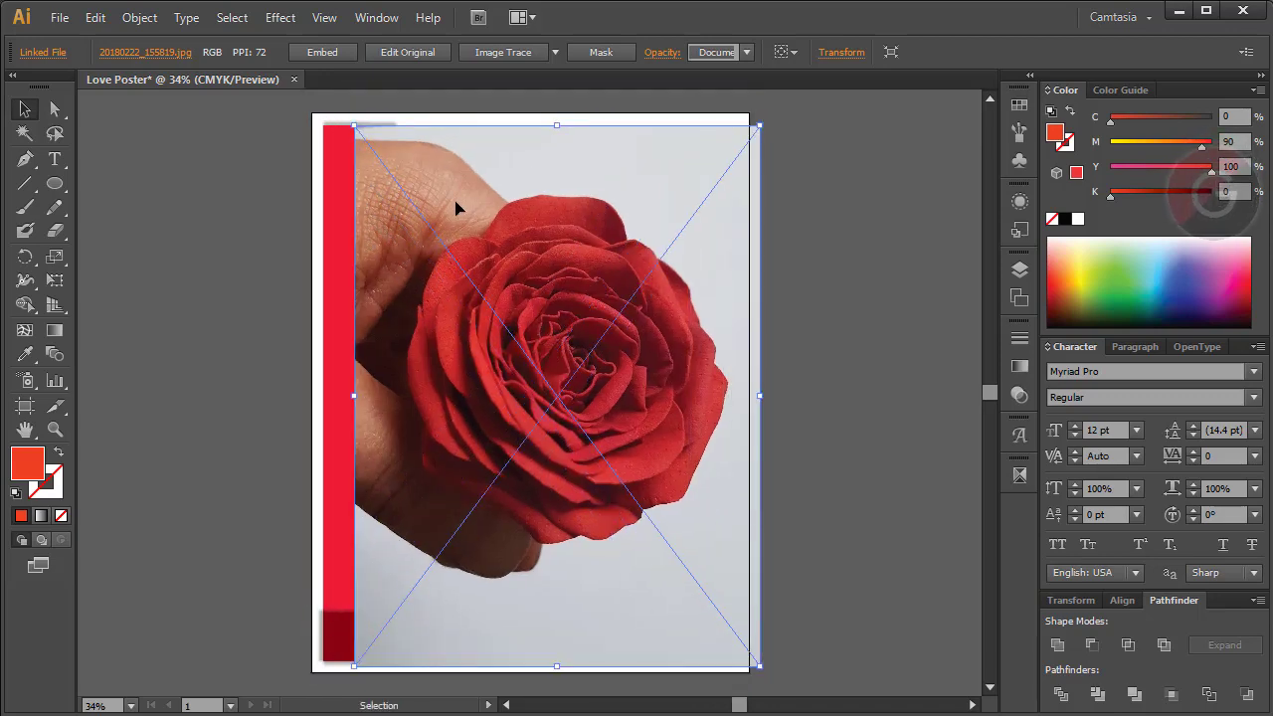
{"action": "left_click_drag", "start_coordinate": [458, 209], "coordinate": [487, 215]}
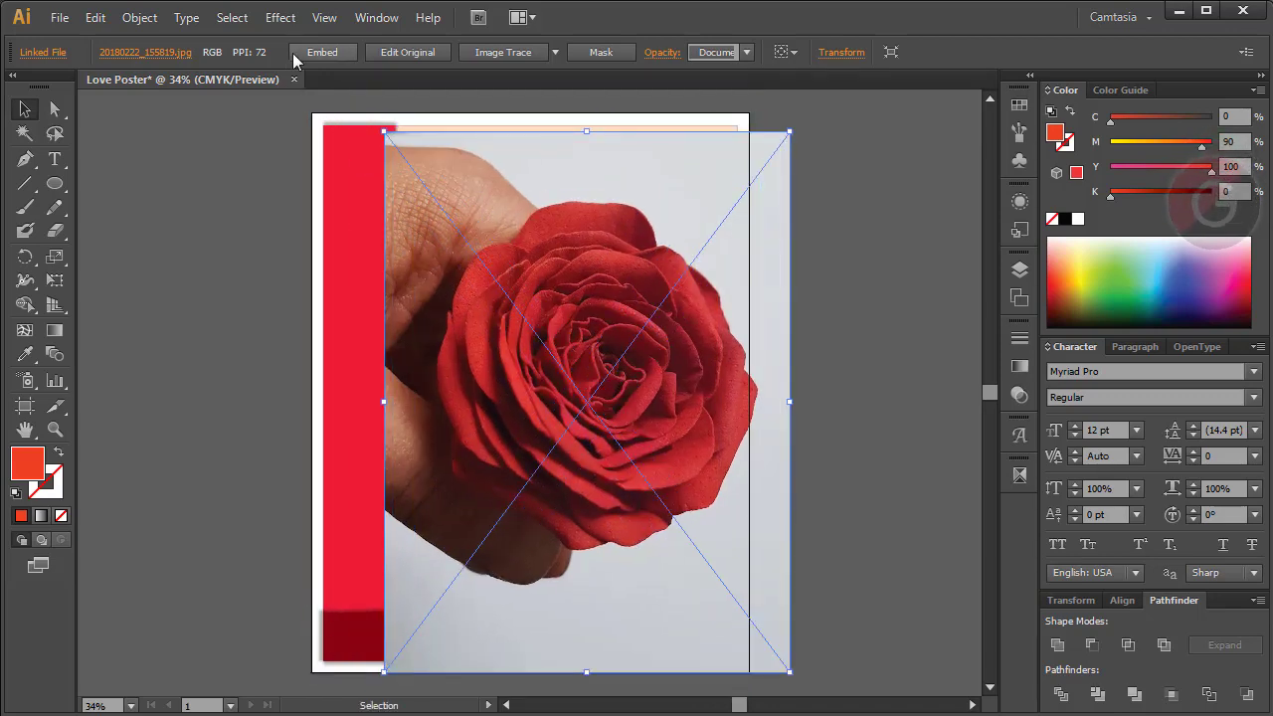
Step: Embed the placed rose photo and shift it right to overlap the orange circle
{"action": "left_click", "coordinate": [305, 53]}
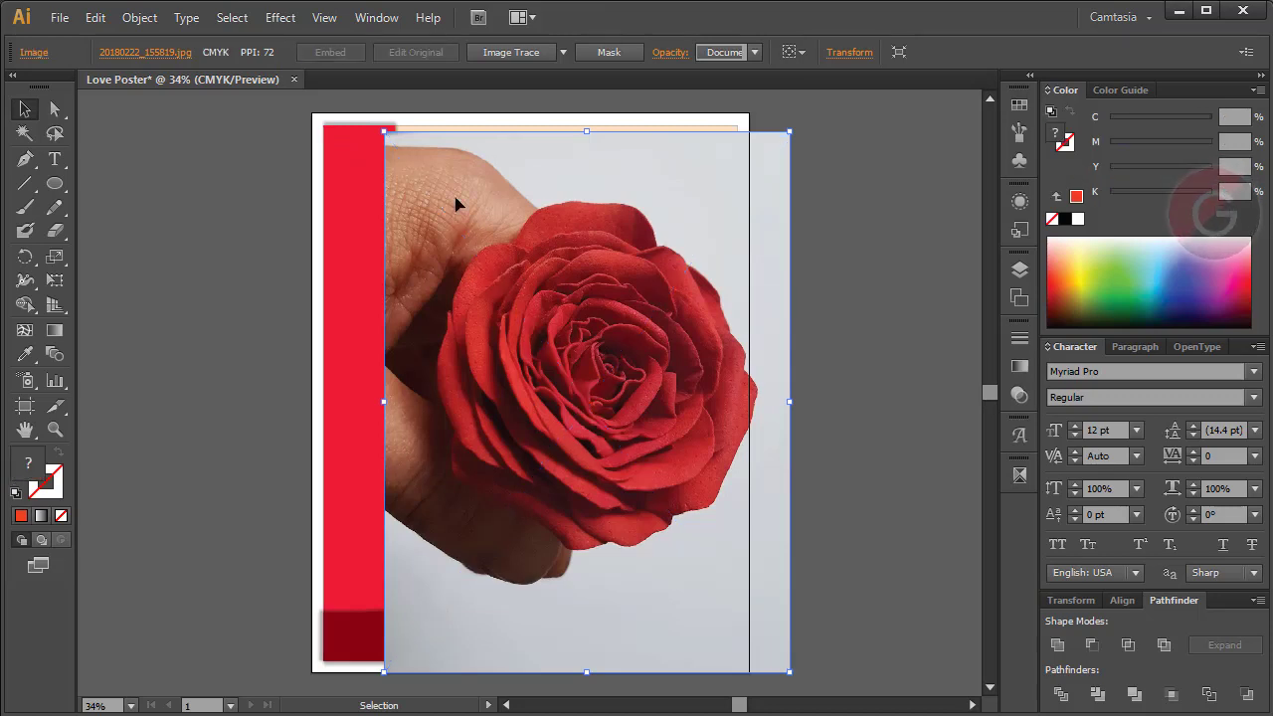
{"action": "left_click_drag", "start_coordinate": [456, 204], "coordinate": [589, 177]}
{"action": "left_click_drag", "start_coordinate": [735, 390], "coordinate": [840, 375]}
{"action": "left_click_drag", "start_coordinate": [714, 244], "coordinate": [768, 236]}
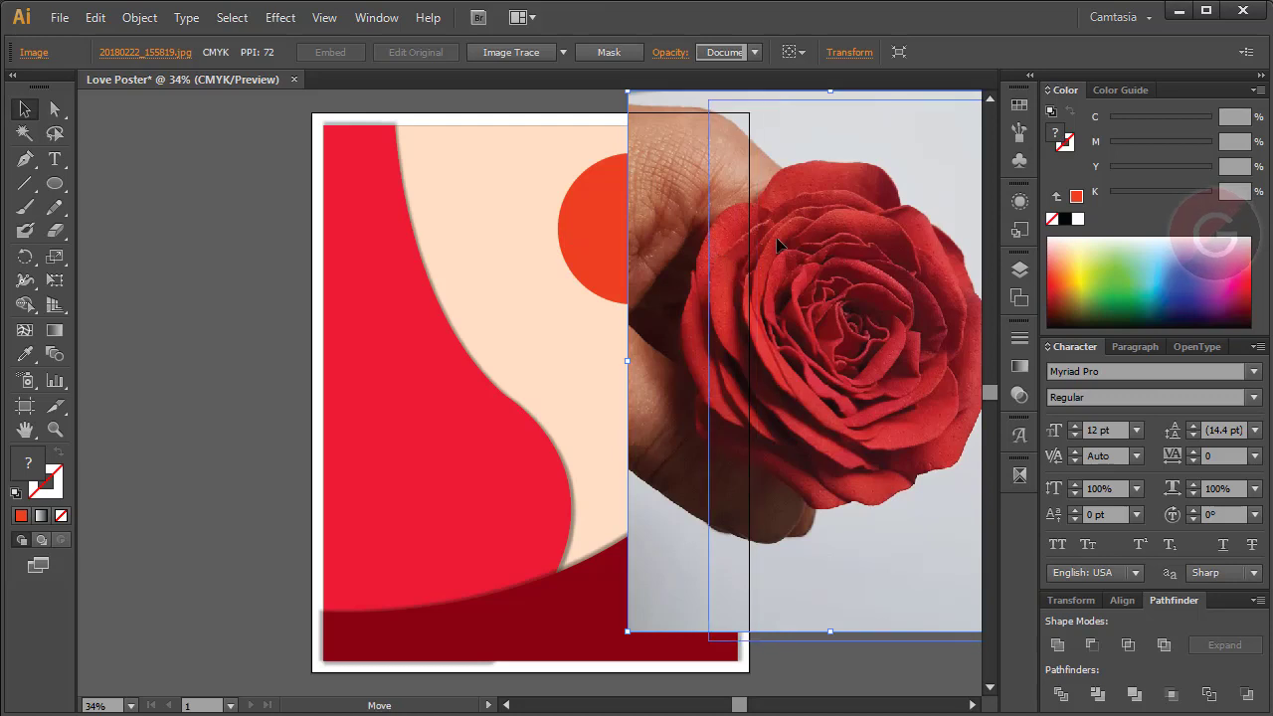
{"action": "left_click", "coordinate": [648, 211]}
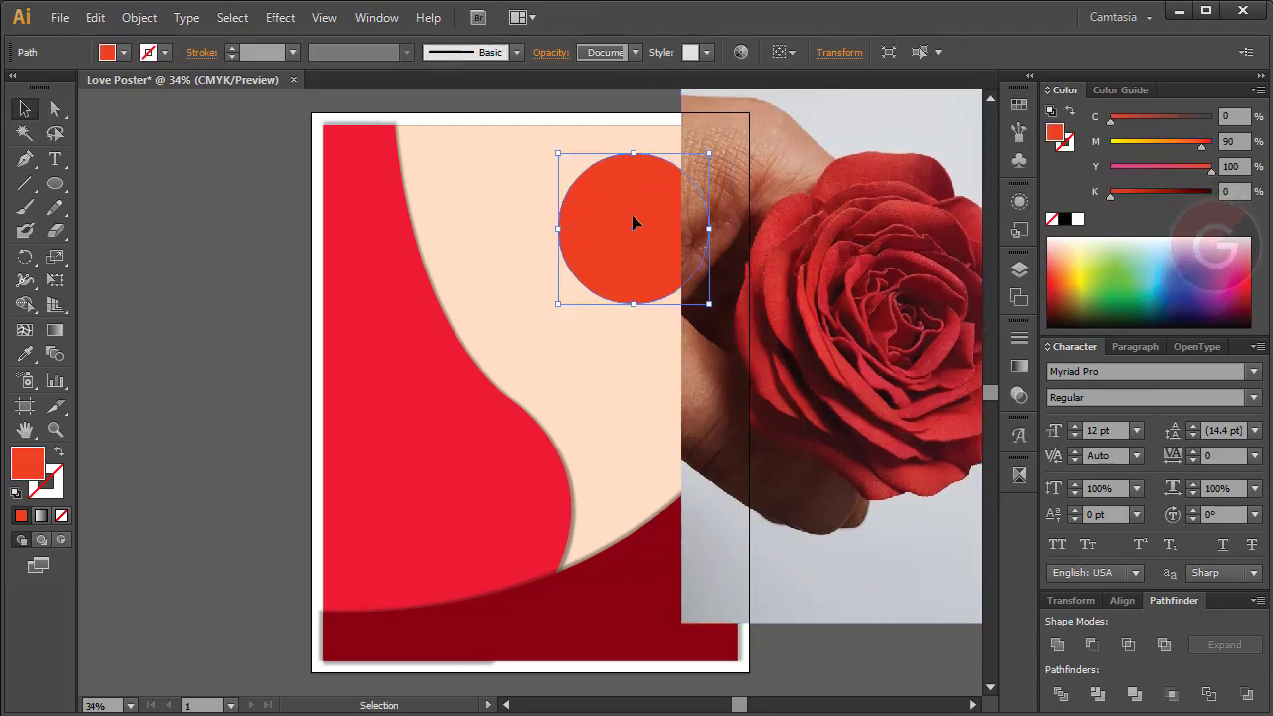
Step: Bring the orange circle in front of the rose photo with Arrange > Bring to Front
{"action": "right_click", "coordinate": [615, 203]}
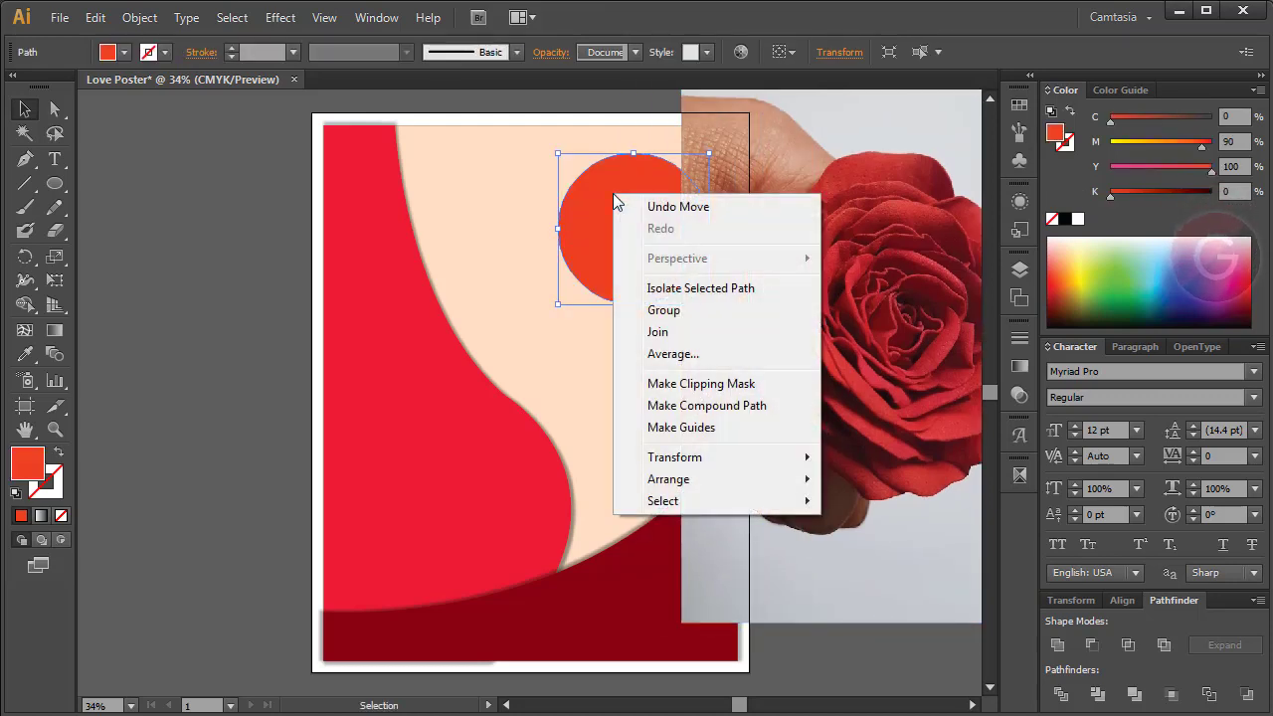
{"action": "left_click", "coordinate": [625, 176]}
{"action": "mouse_move", "coordinate": [798, 231]}
{"action": "left_mouse_down"}
{"action": "mouse_move", "coordinate": [670, 241]}
{"action": "mouse_move", "coordinate": [746, 234]}
{"action": "left_mouse_up"}
{"action": "left_click", "coordinate": [599, 230]}
{"action": "right_click", "coordinate": [600, 224]}
{"action": "mouse_move", "coordinate": [668, 479]}
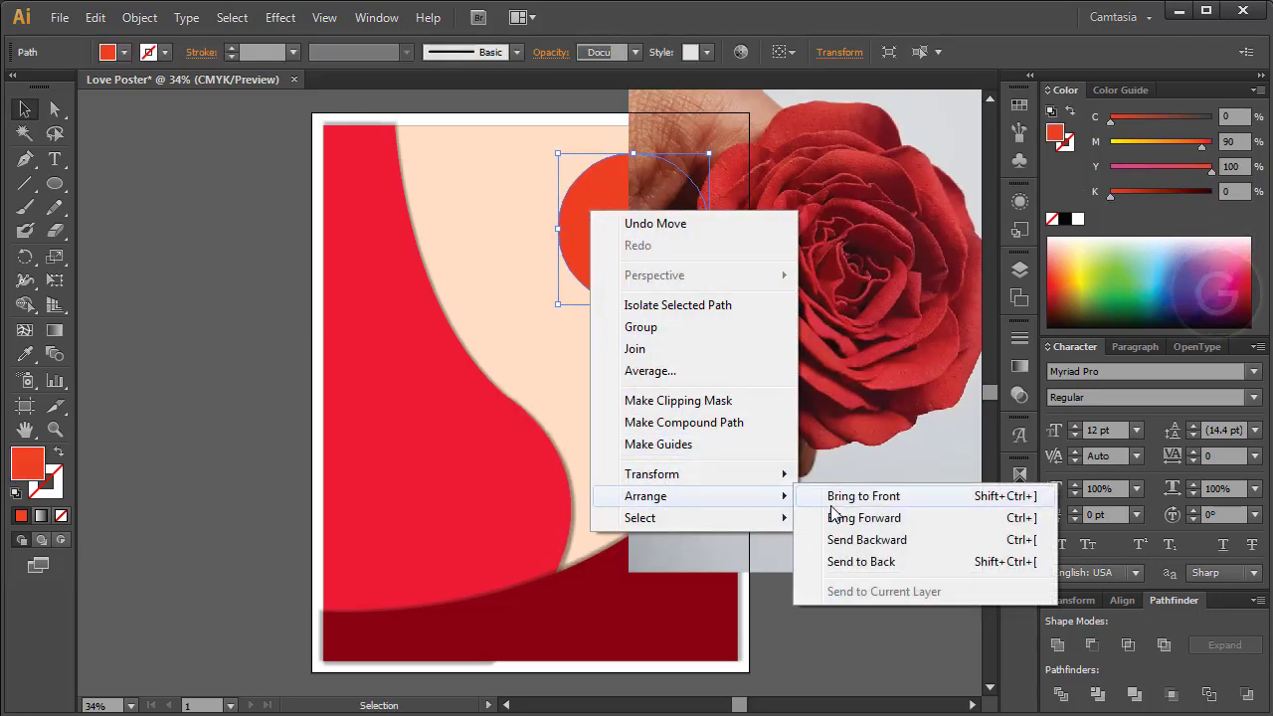
{"action": "left_click", "coordinate": [833, 497]}
Step: Move and narrow the rose photo behind the circle, then select both together
{"action": "left_click_drag", "start_coordinate": [808, 310], "coordinate": [640, 276]}
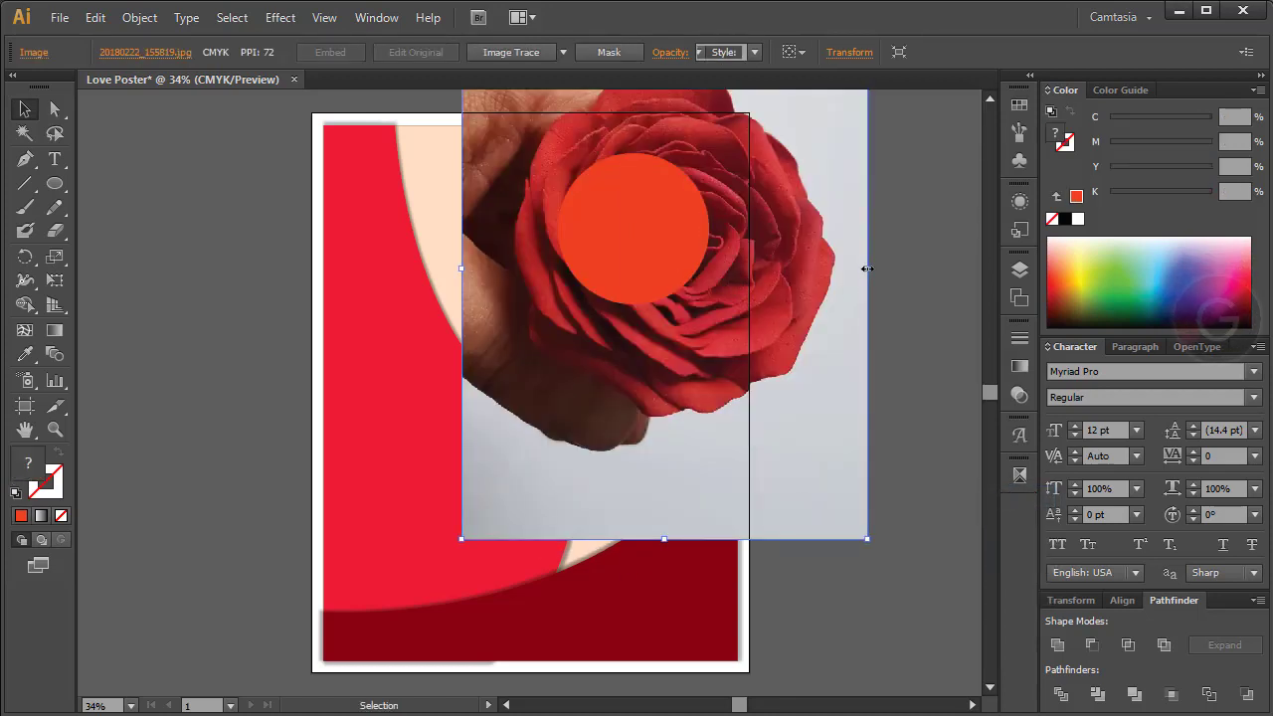
{"action": "left_click_drag", "start_coordinate": [867, 269], "coordinate": [773, 267]}
{"action": "left_click_drag", "start_coordinate": [708, 175], "coordinate": [701, 166]}
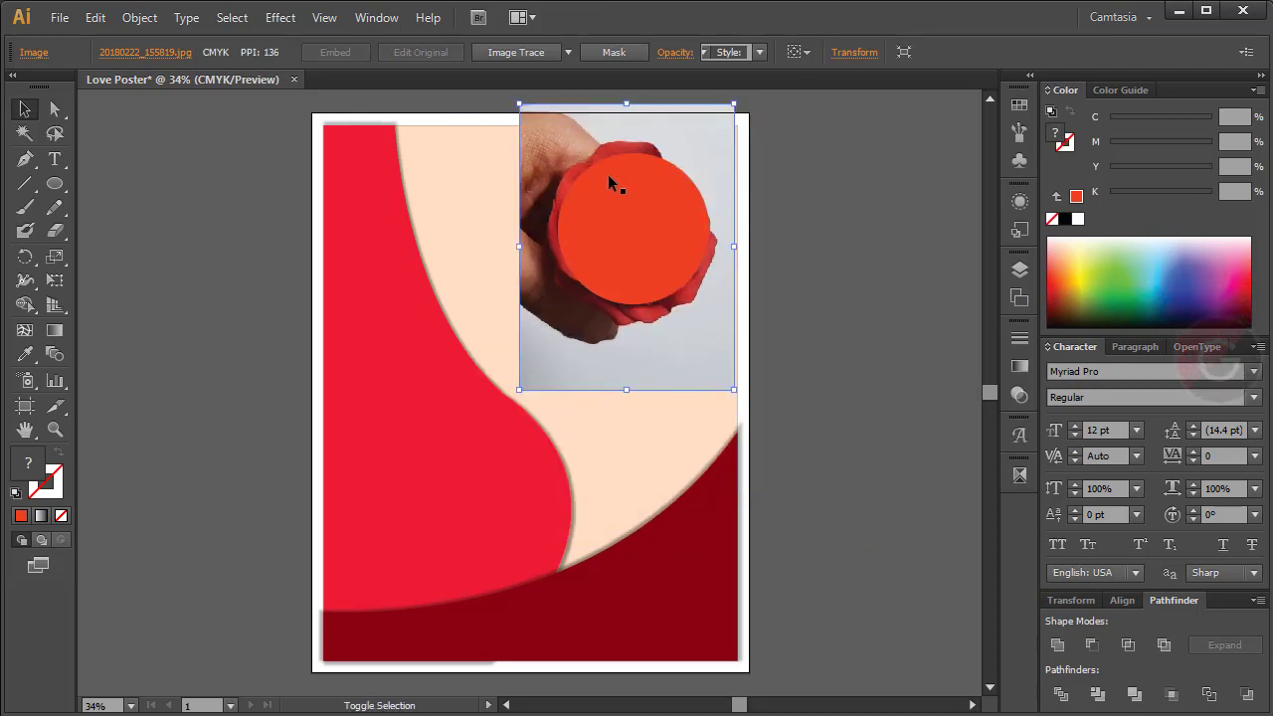
{"action": "left_click", "coordinate": [637, 254], "text": "shift"}
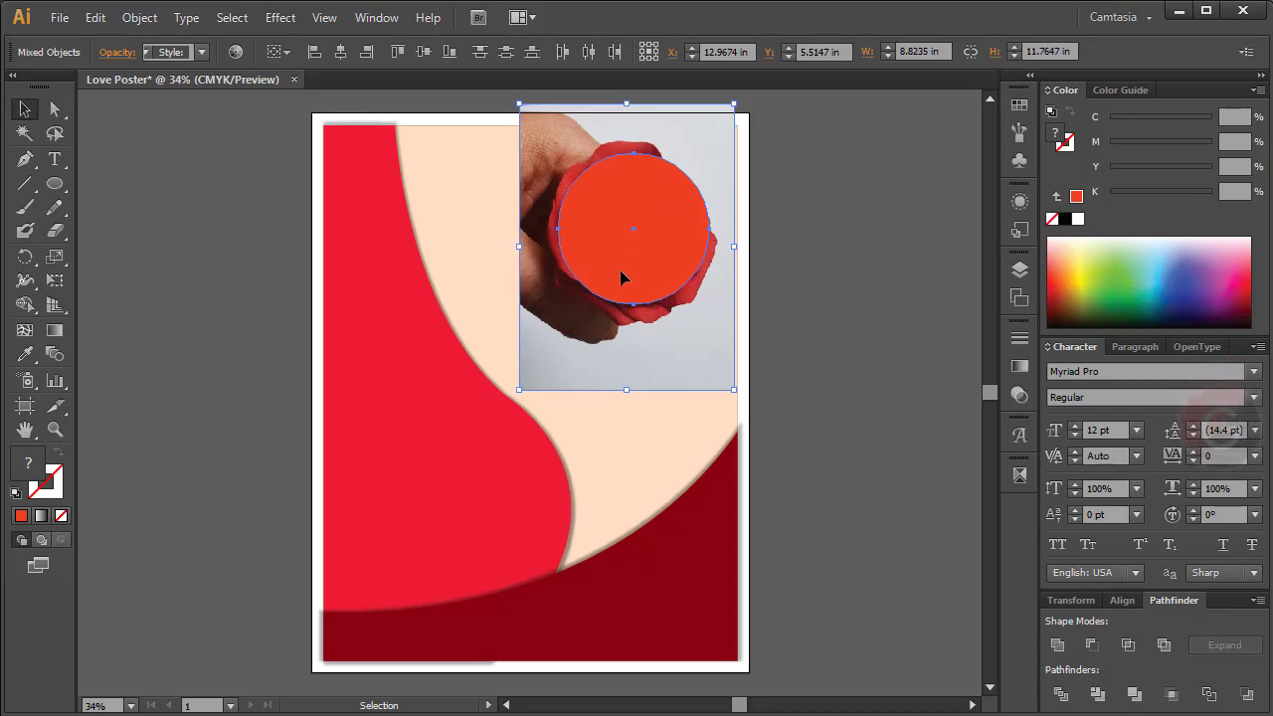
Step: Apply Make Clipping Mask so the rose photo is cropped to the top-right circle
{"action": "right_click", "coordinate": [615, 183]}
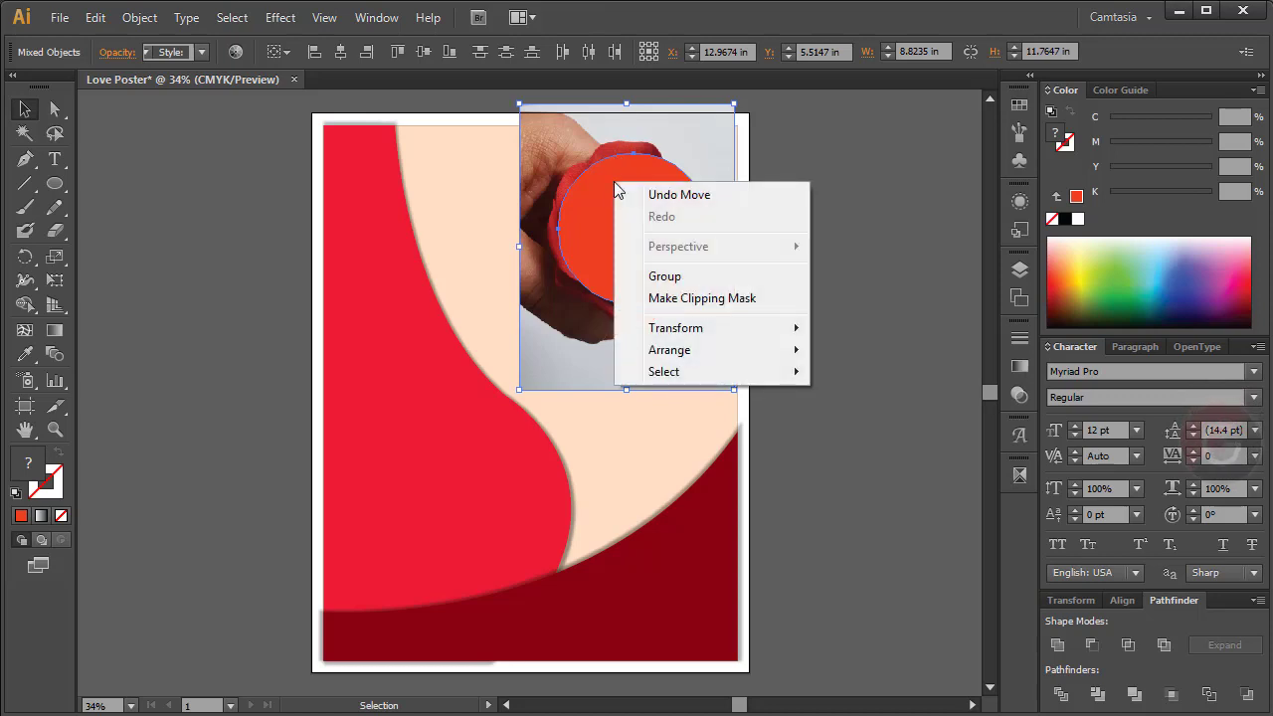
{"action": "left_click", "coordinate": [651, 298]}
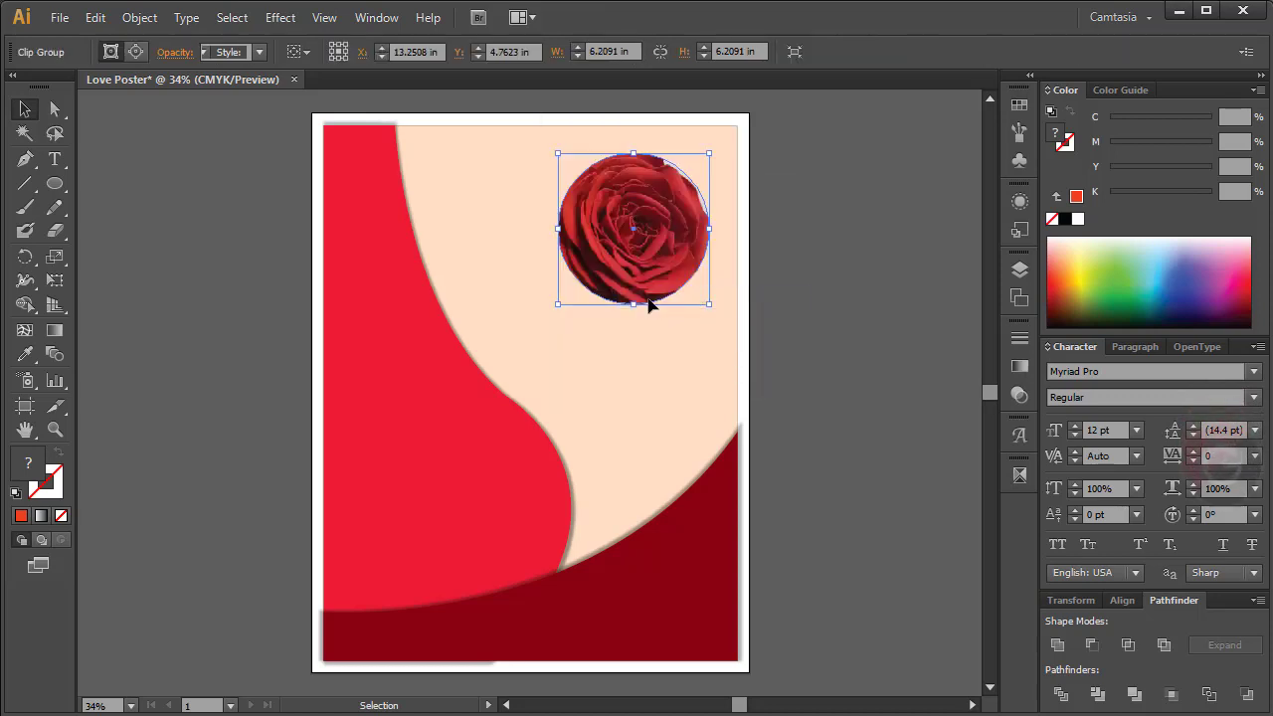
{"action": "left_click", "coordinate": [54, 110]}
{"action": "left_click", "coordinate": [165, 203]}
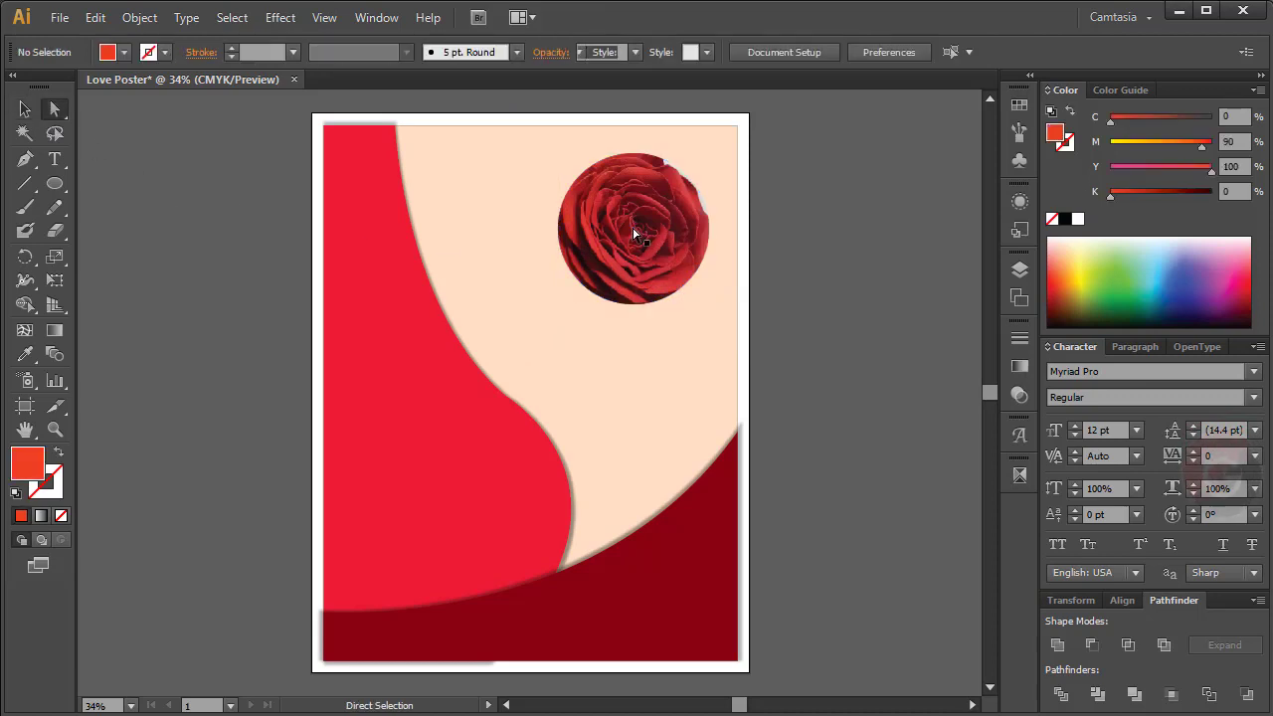
{"action": "left_click", "coordinate": [633, 231]}
{"action": "left_click", "coordinate": [158, 208]}
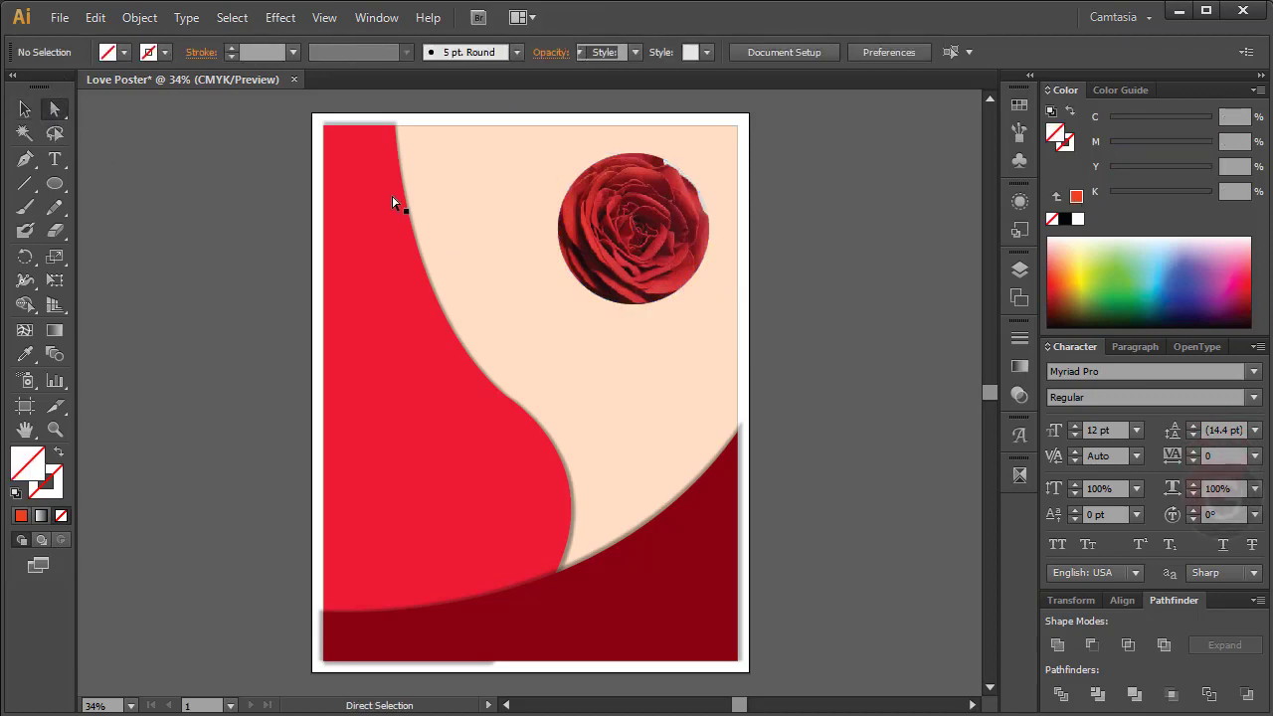
Step: Narrow the rose photo inside its clip group by dragging its side handles inward
{"action": "left_click", "coordinate": [610, 230]}
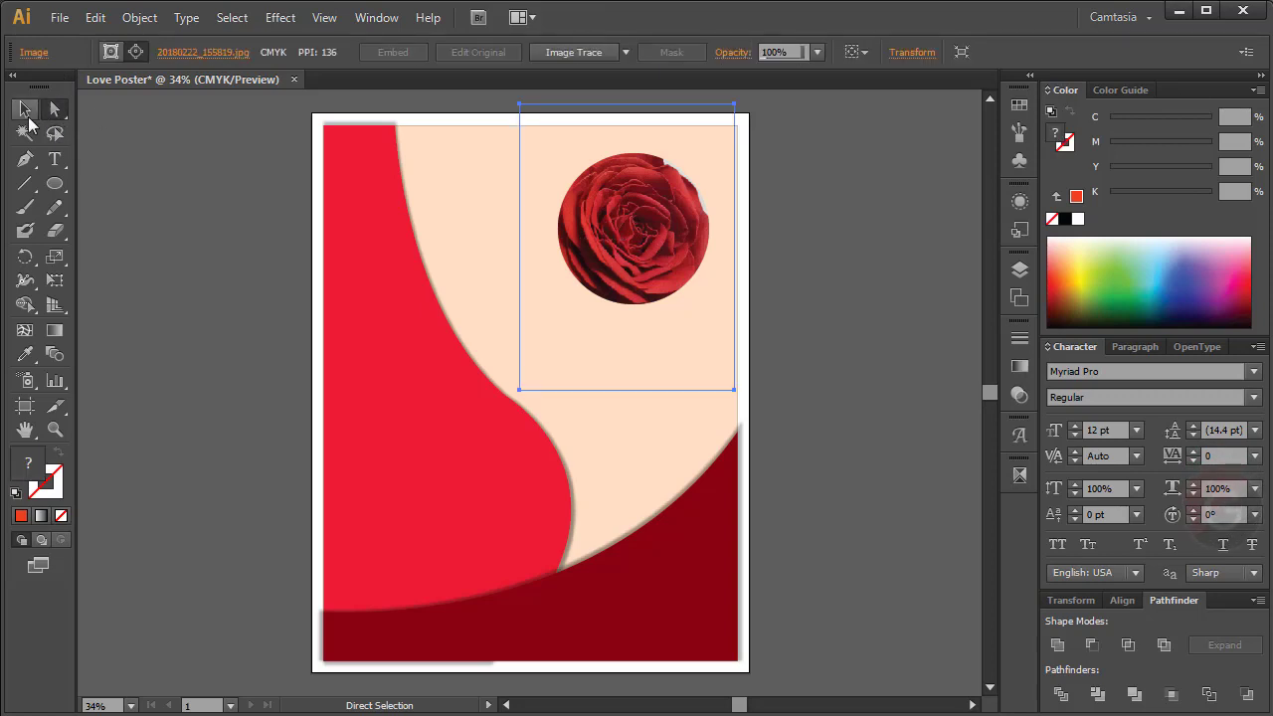
{"action": "left_click", "coordinate": [23, 115]}
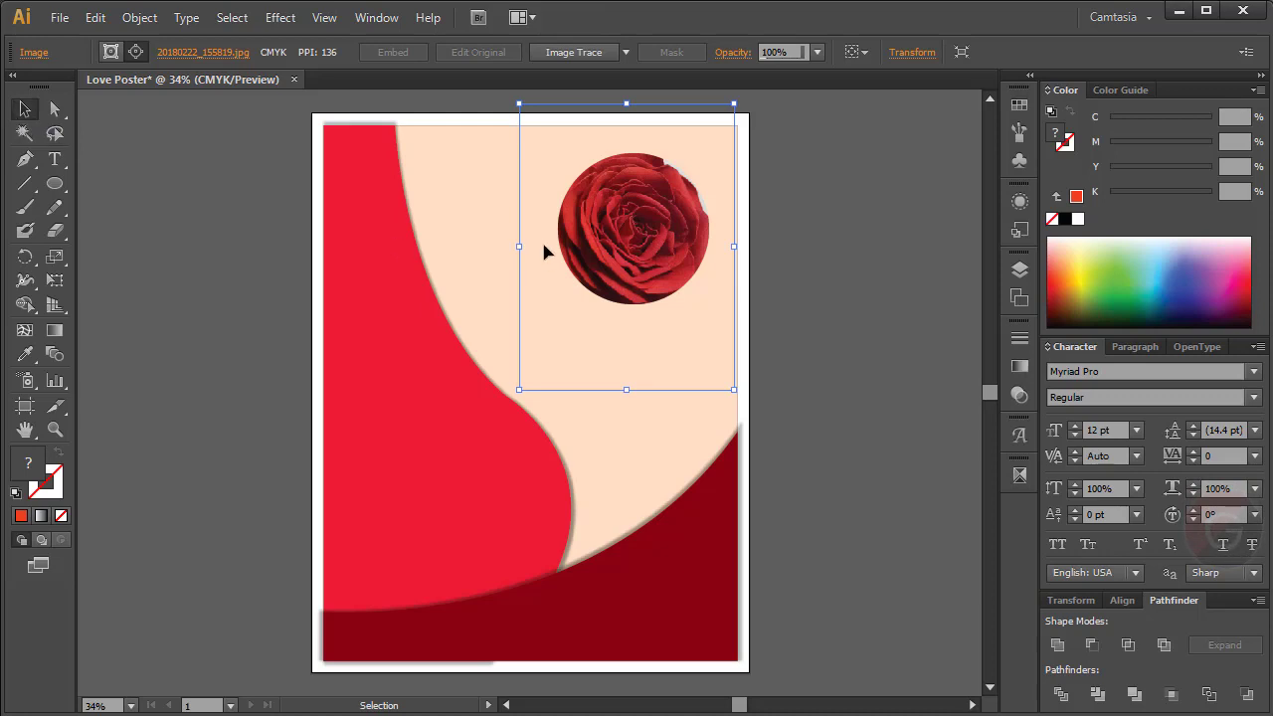
{"action": "left_click_drag", "start_coordinate": [519, 247], "coordinate": [535, 247]}
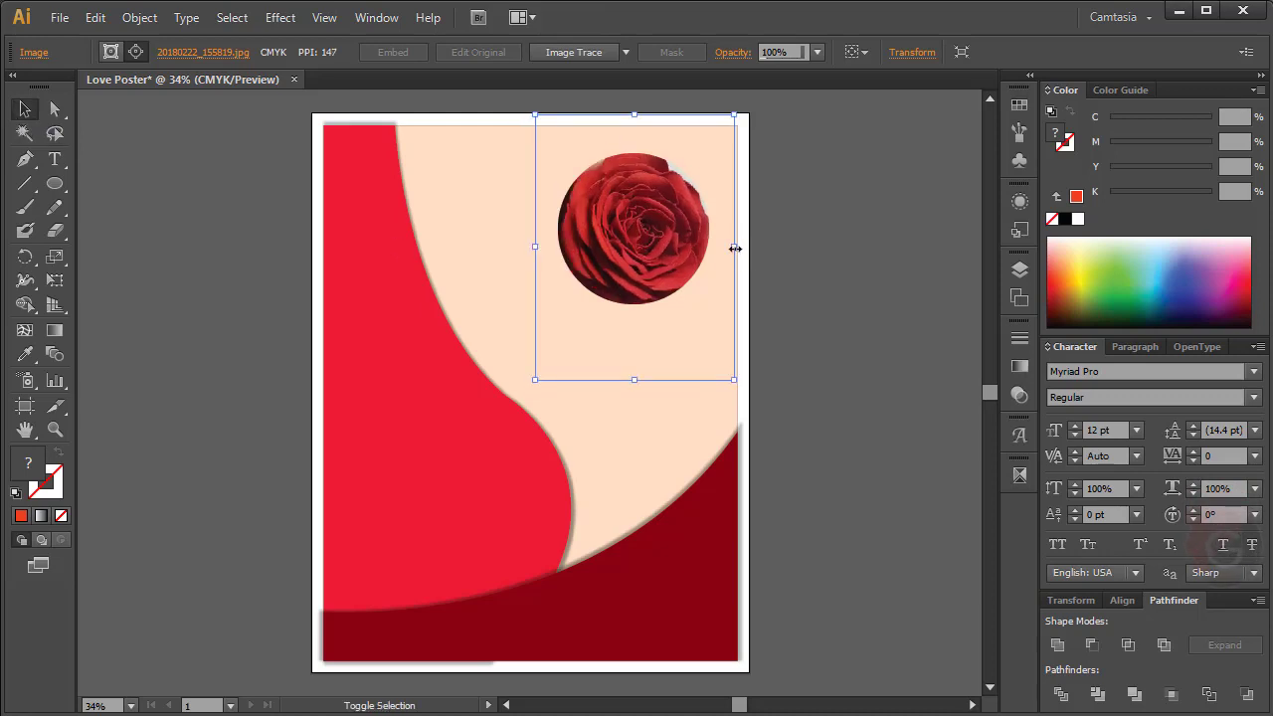
{"action": "mouse_move", "coordinate": [734, 247]}
{"action": "left_mouse_down"}
{"action": "mouse_move", "coordinate": [714, 247]}
{"action": "mouse_move", "coordinate": [732, 247]}
{"action": "left_mouse_up"}
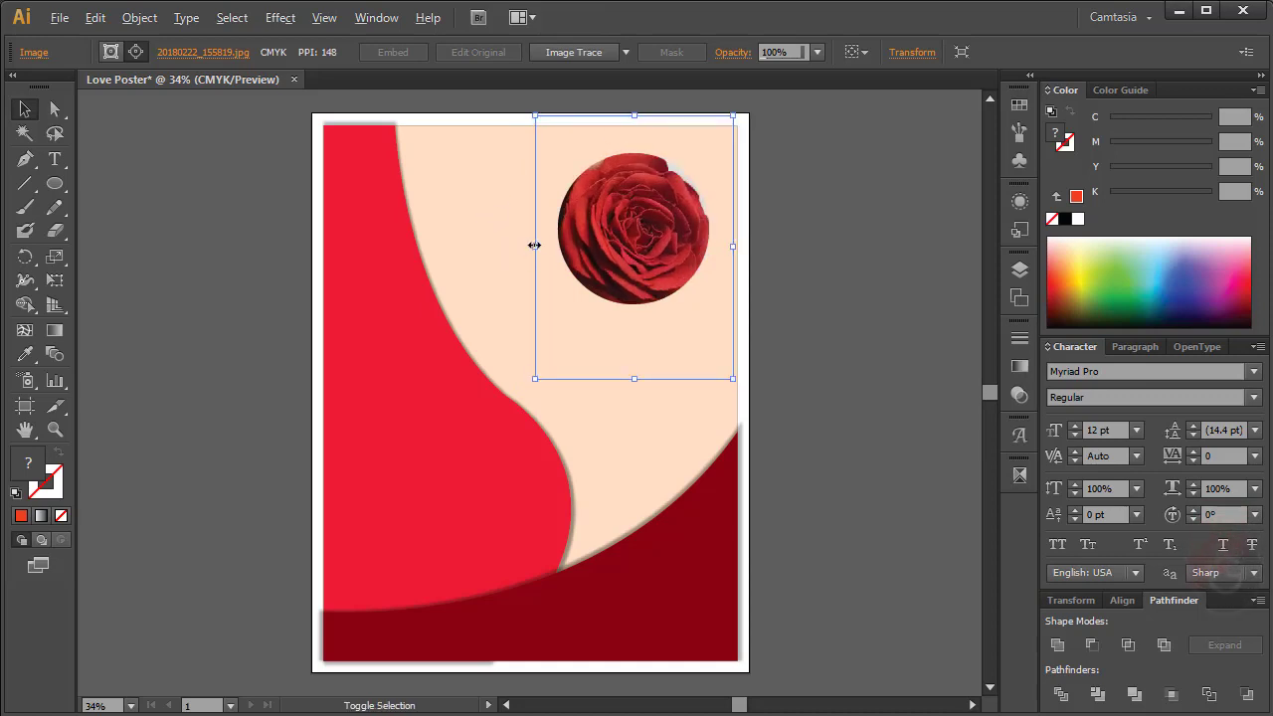
{"action": "left_click_drag", "start_coordinate": [534, 246], "coordinate": [539, 244]}
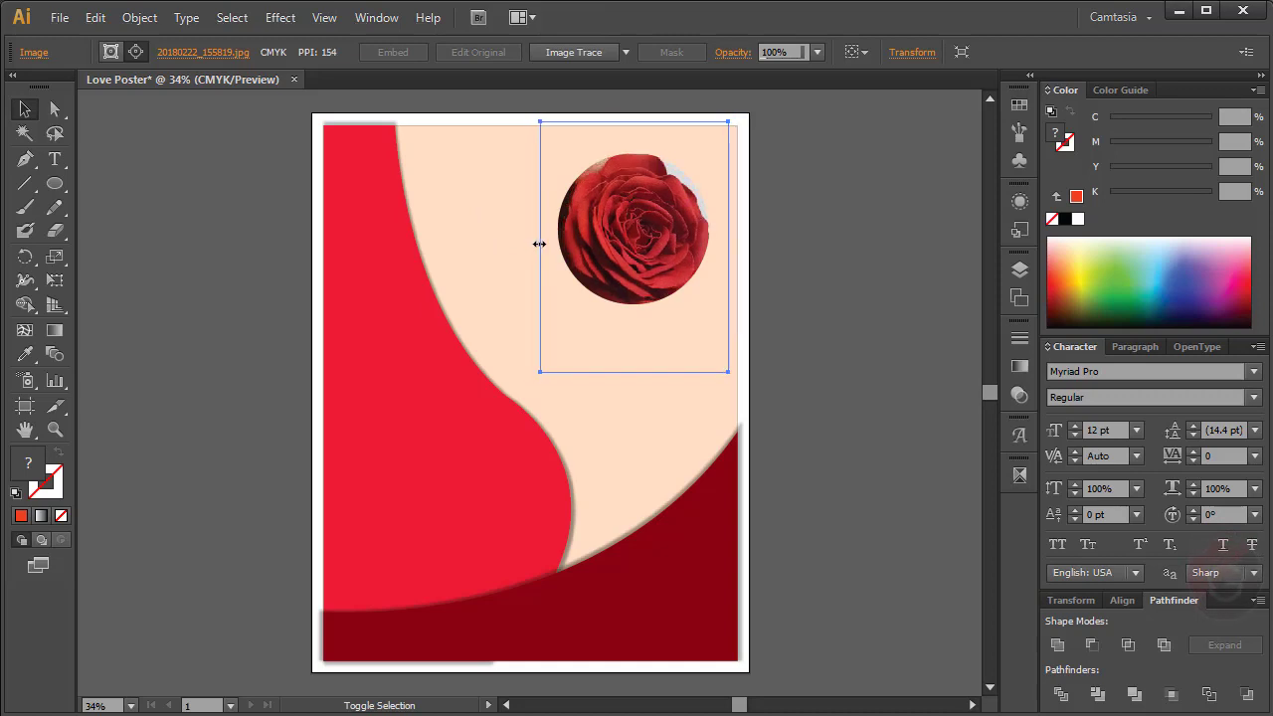
{"action": "left_click", "coordinate": [792, 321]}
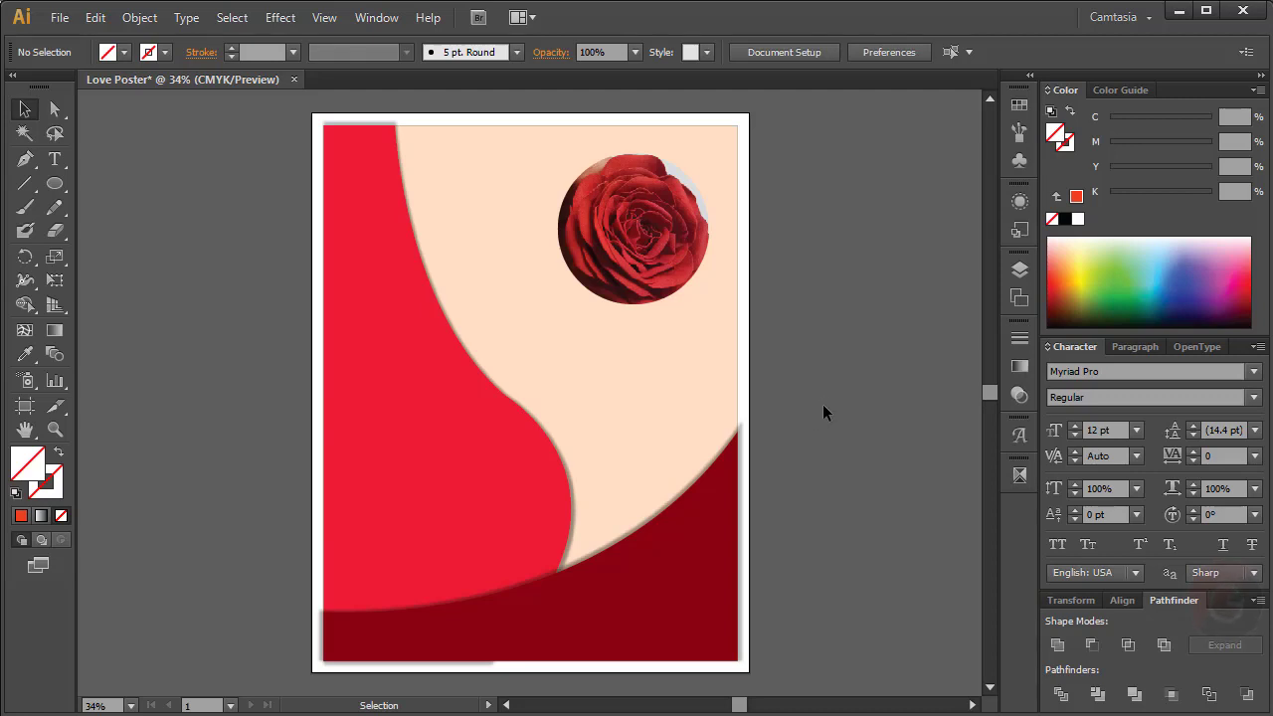
Step: Fill the bottom curved band with the black swatch instead of dark red
{"action": "left_click", "coordinate": [663, 582]}
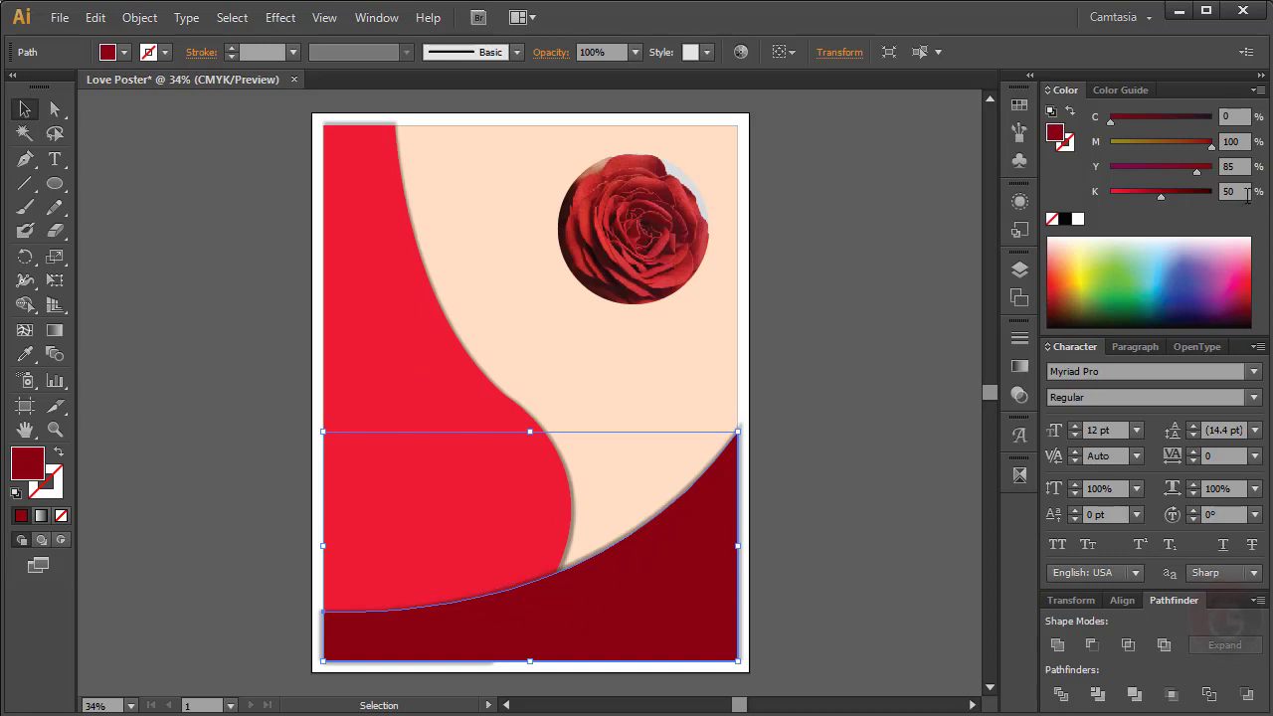
{"action": "left_click", "coordinate": [1063, 220]}
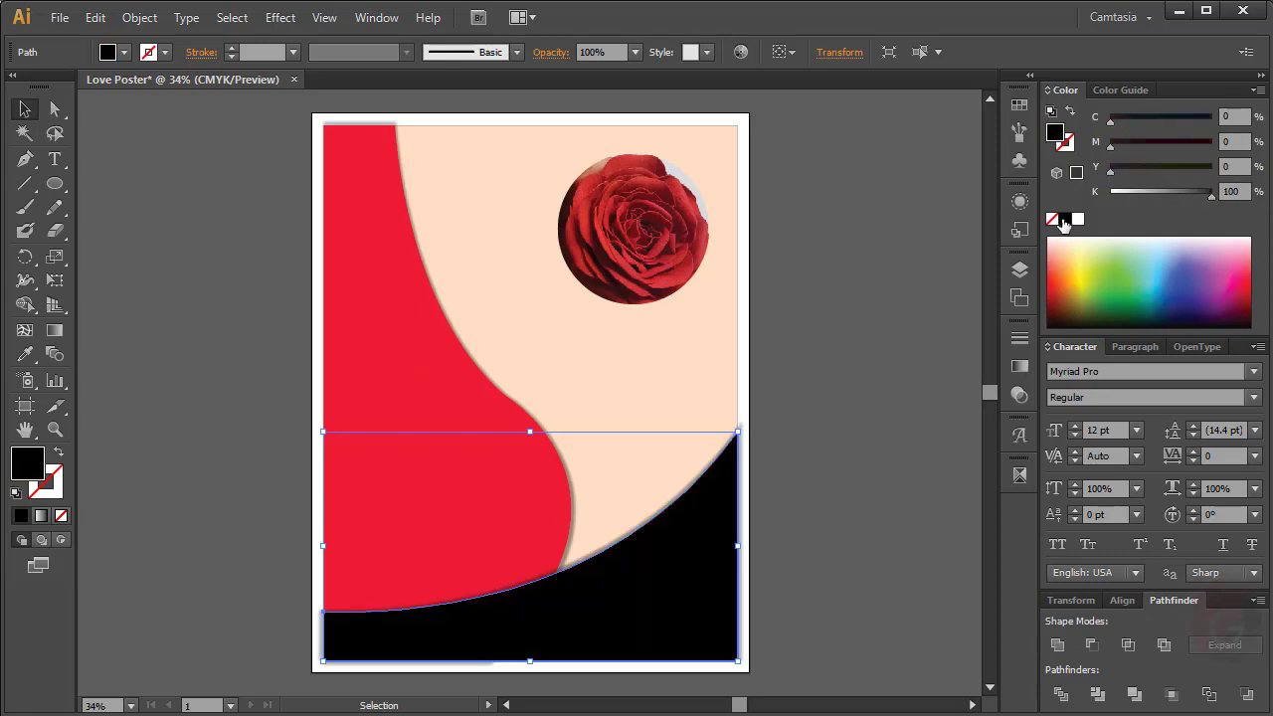
{"action": "left_click", "coordinate": [878, 557]}
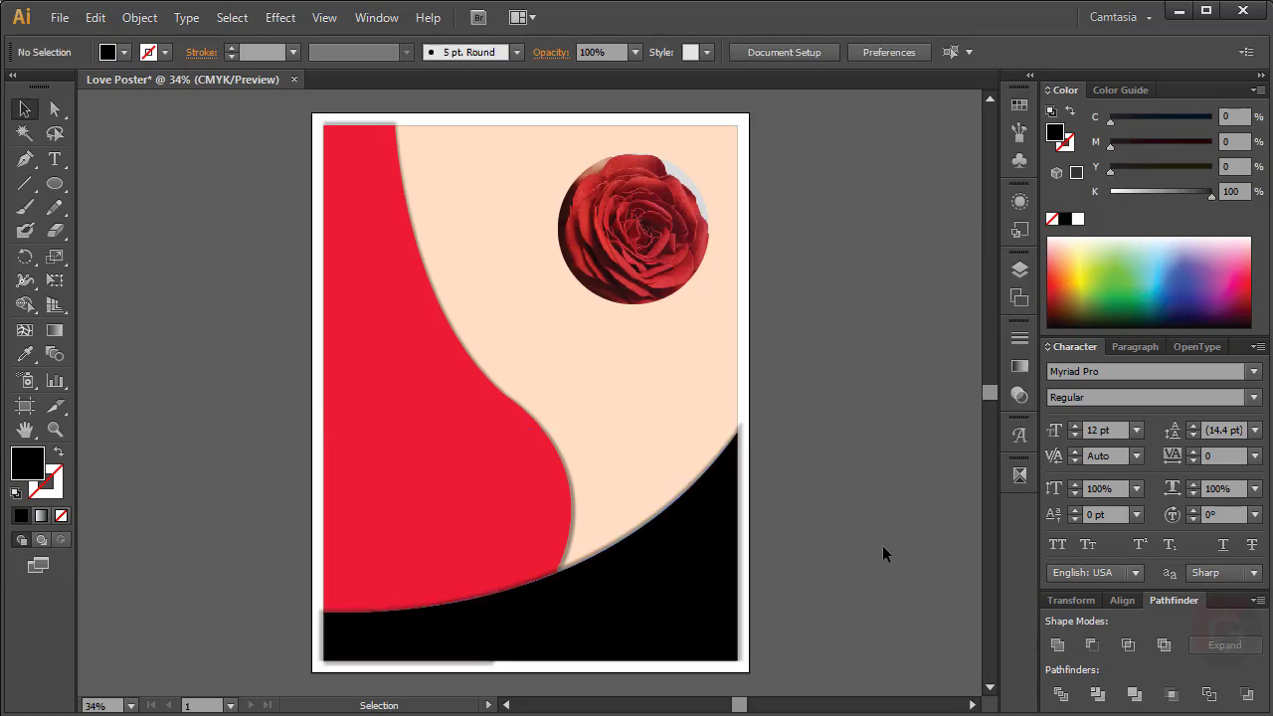
{"action": "left_click", "coordinate": [507, 187]}
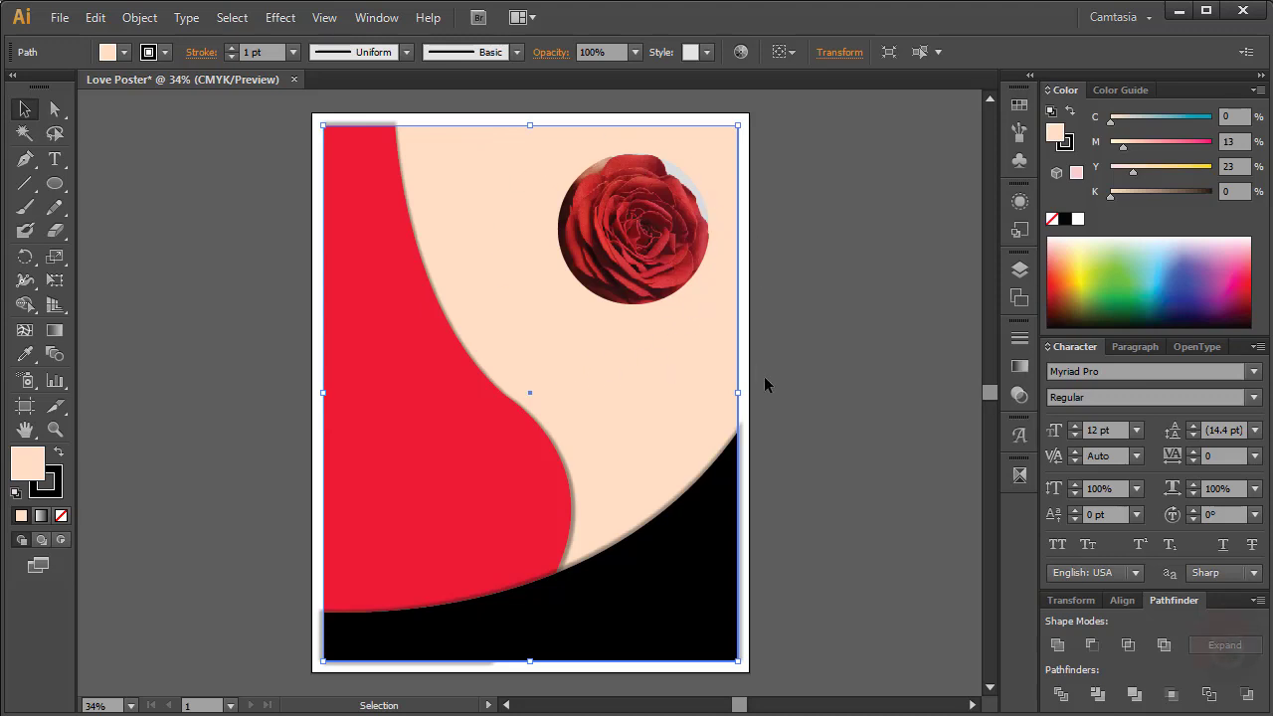
{"action": "left_click", "coordinate": [813, 479]}
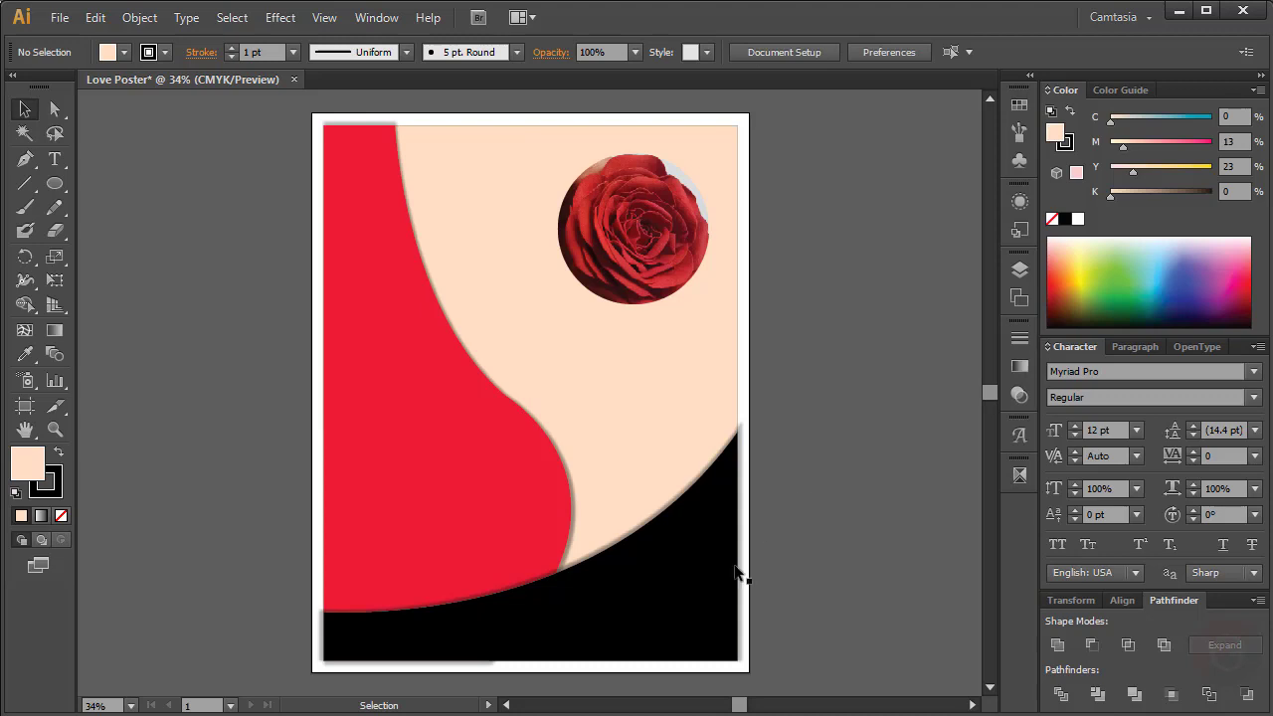